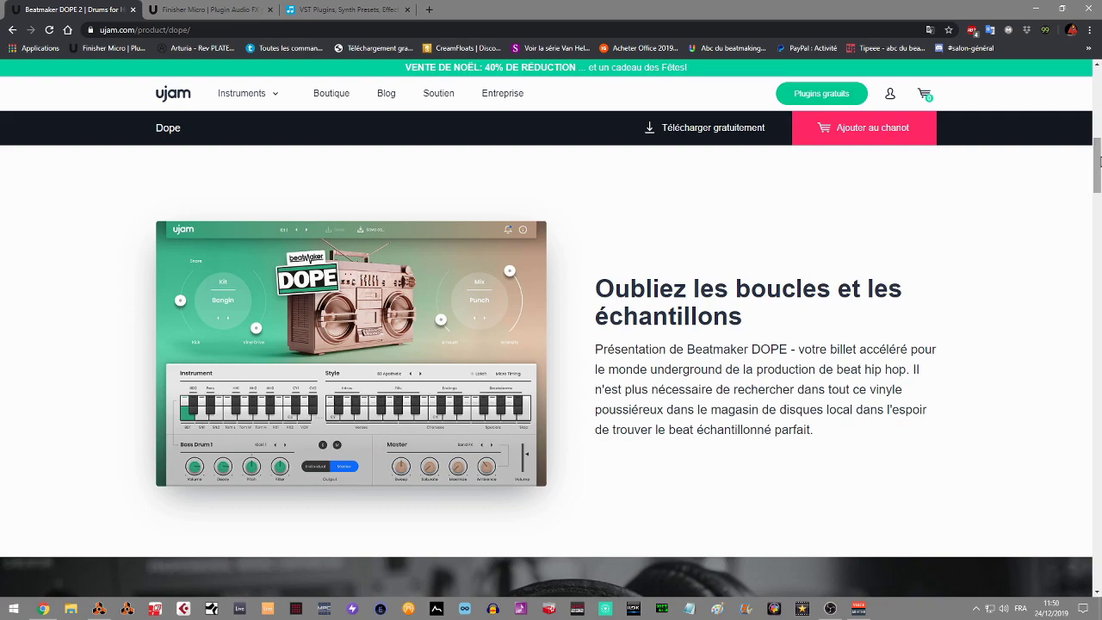
# Step: Look through the Beatmaker DOPE product page, from the plugin's features down to the bundle offers
pyautogui.scroll(-3, 1083, 201)
pyautogui.scroll(-15, 547, 372)
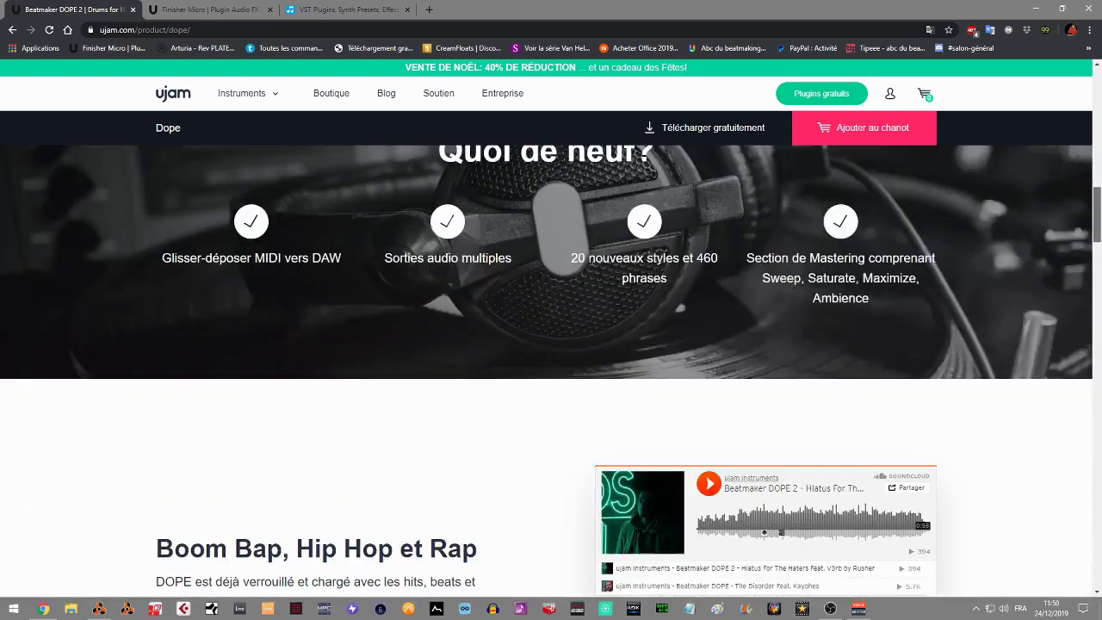
pyautogui.scroll(-9, 551, 372)
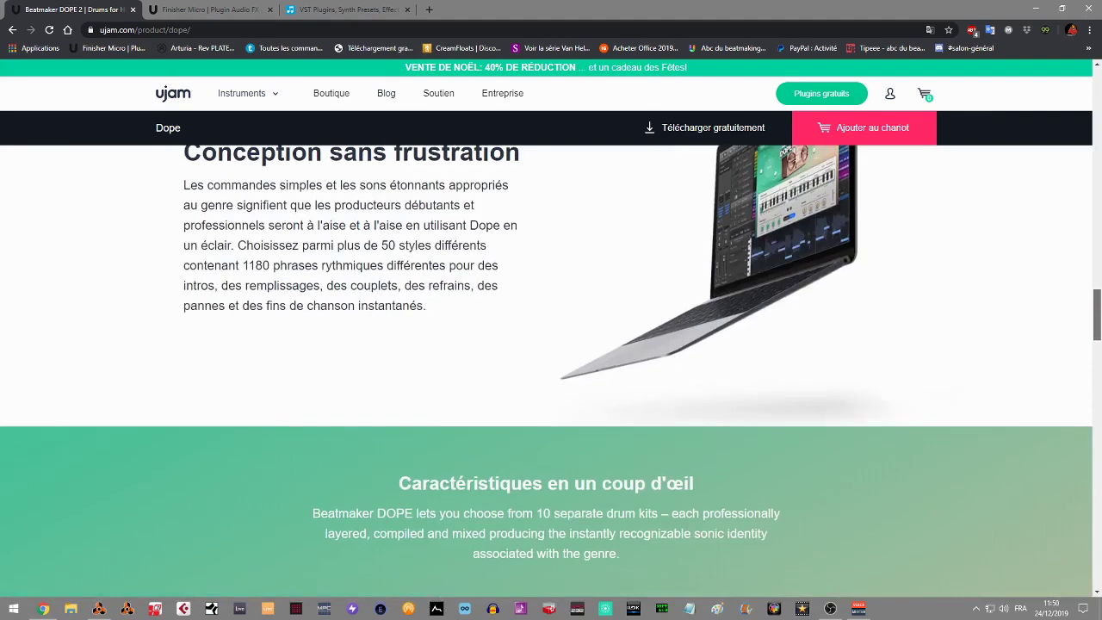
pyautogui.scroll(-7, 551, 372)
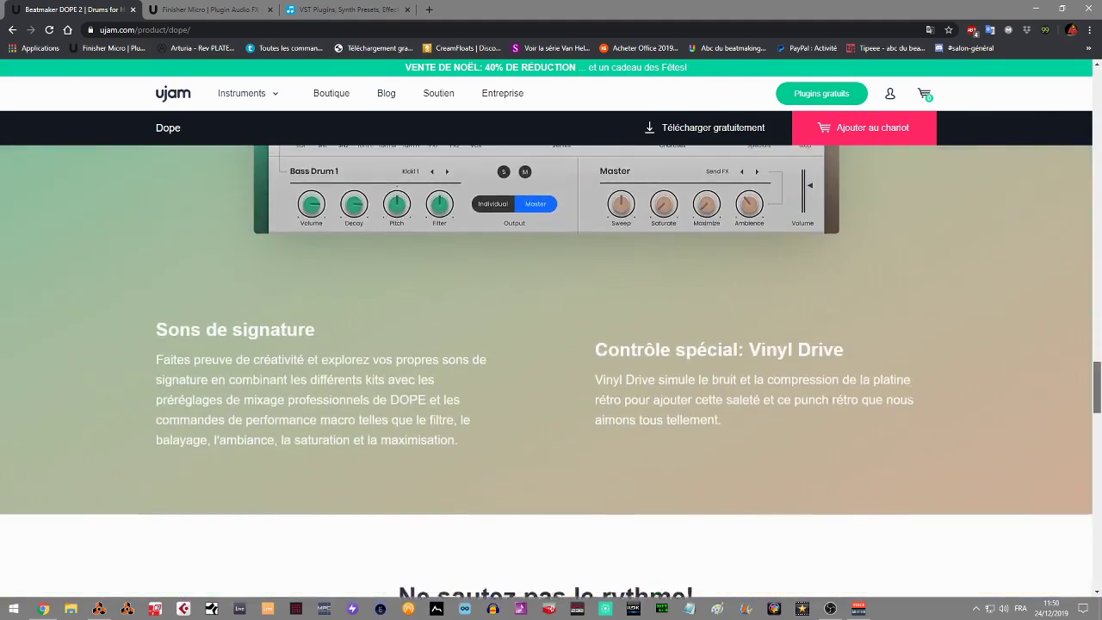
pyautogui.scroll(-3, 550, 372)
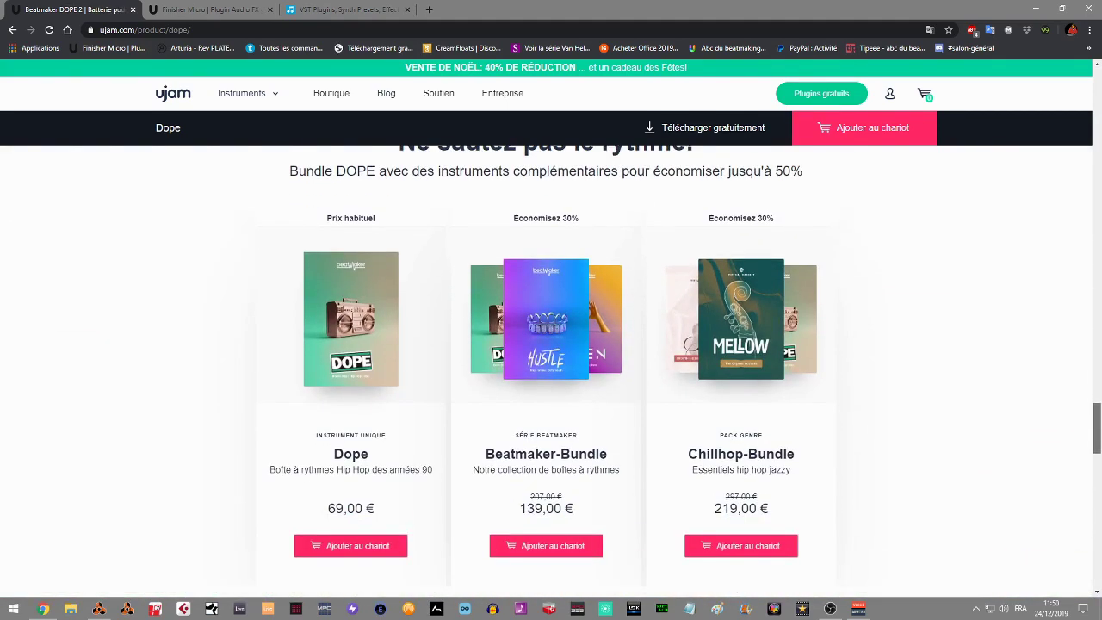
pyautogui.scroll(15, 550, 372)
pyautogui.scroll(6, 551, 372)
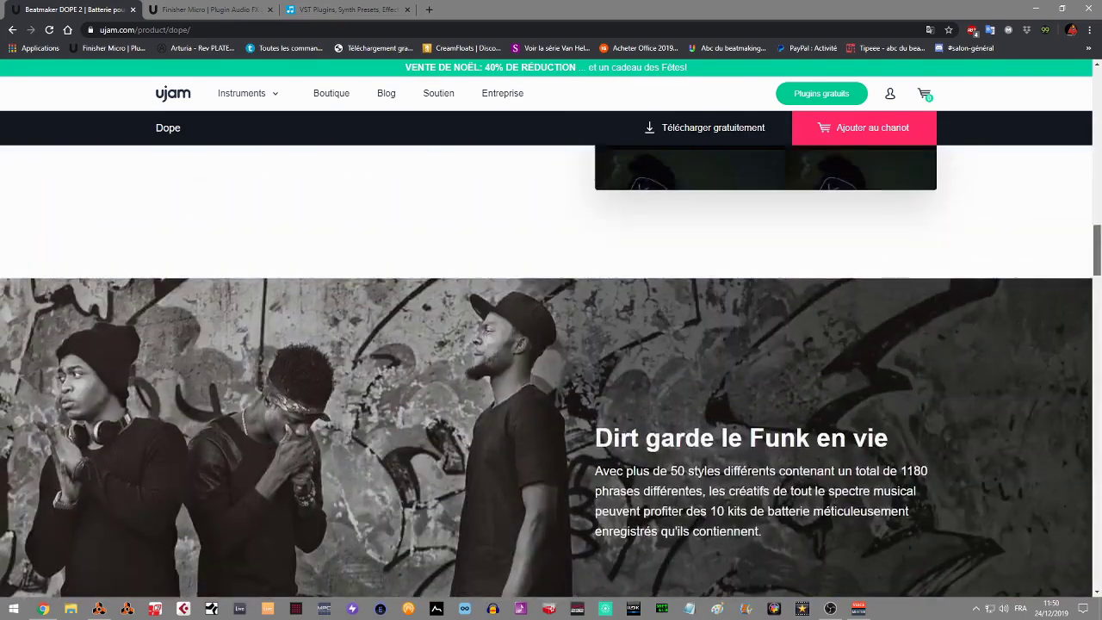
# Step: Switch to the Reason song, show the sequencer below the rack and start playback
pyautogui.click(96, 609)
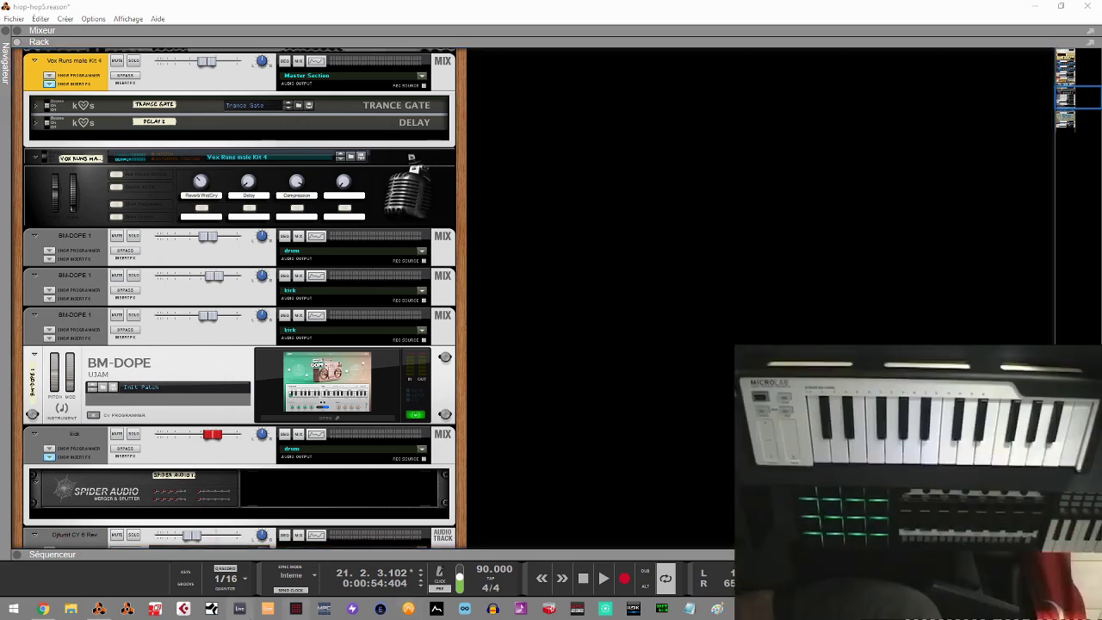
pyautogui.click(21, 556)
pyautogui.press('space')
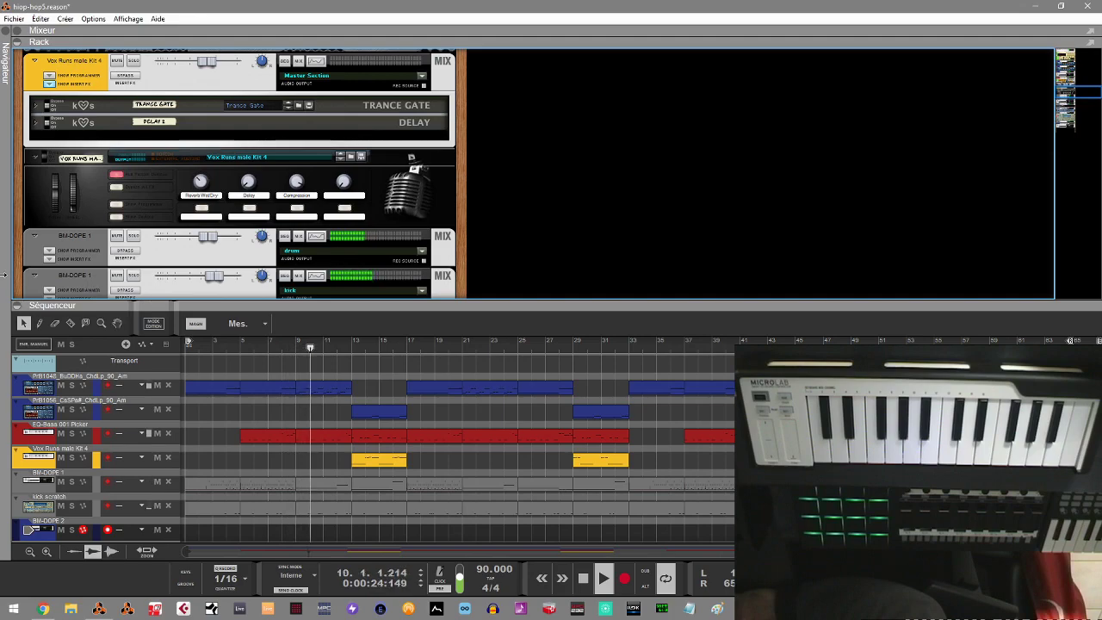
# Step: Hide the sequencer to enlarge the rack and open the BM-DOPE 1 instrument's plugin interface during playback
pyautogui.click(20, 306)
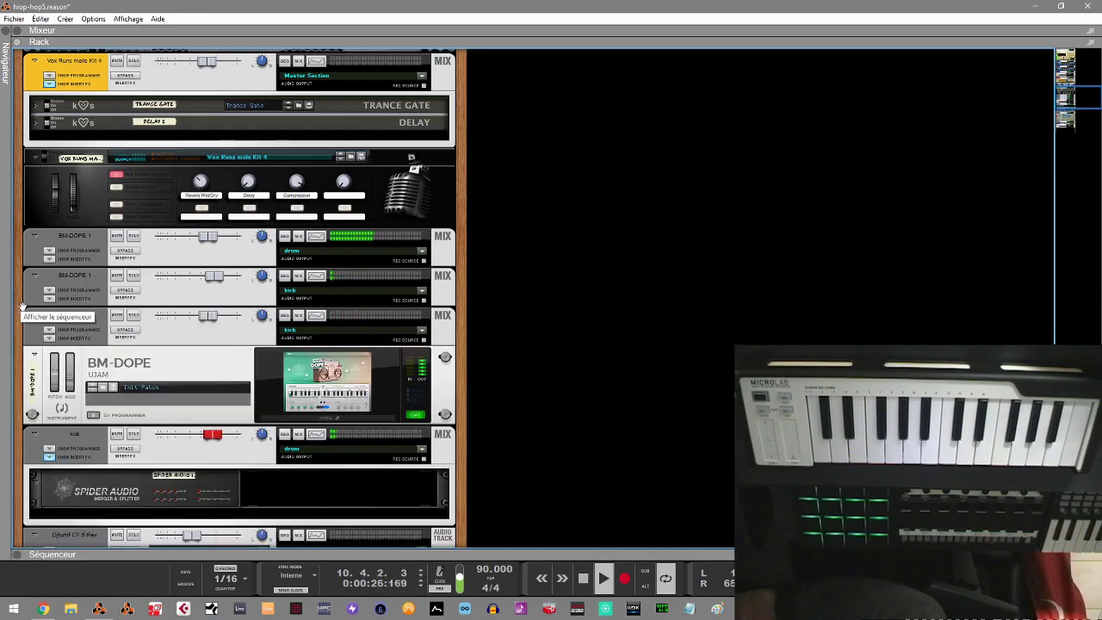
pyautogui.moveTo(1072, 90)
pyautogui.mouseDown()
pyautogui.moveTo(1071, 118)
pyautogui.moveTo(1071, 94)
pyautogui.mouseUp()
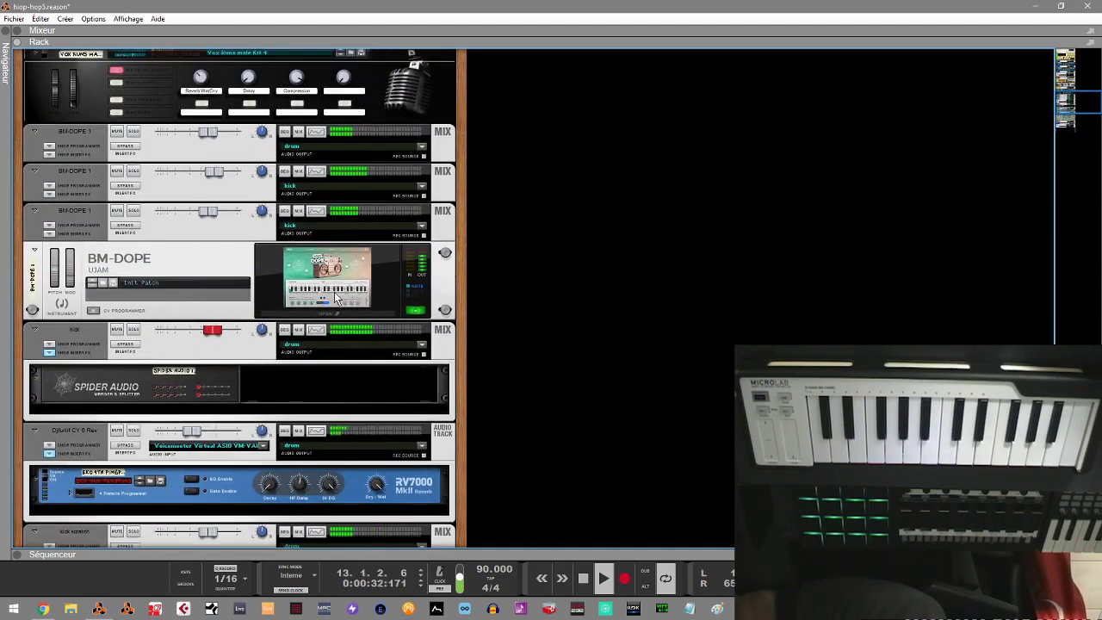
pyautogui.click(320, 316)
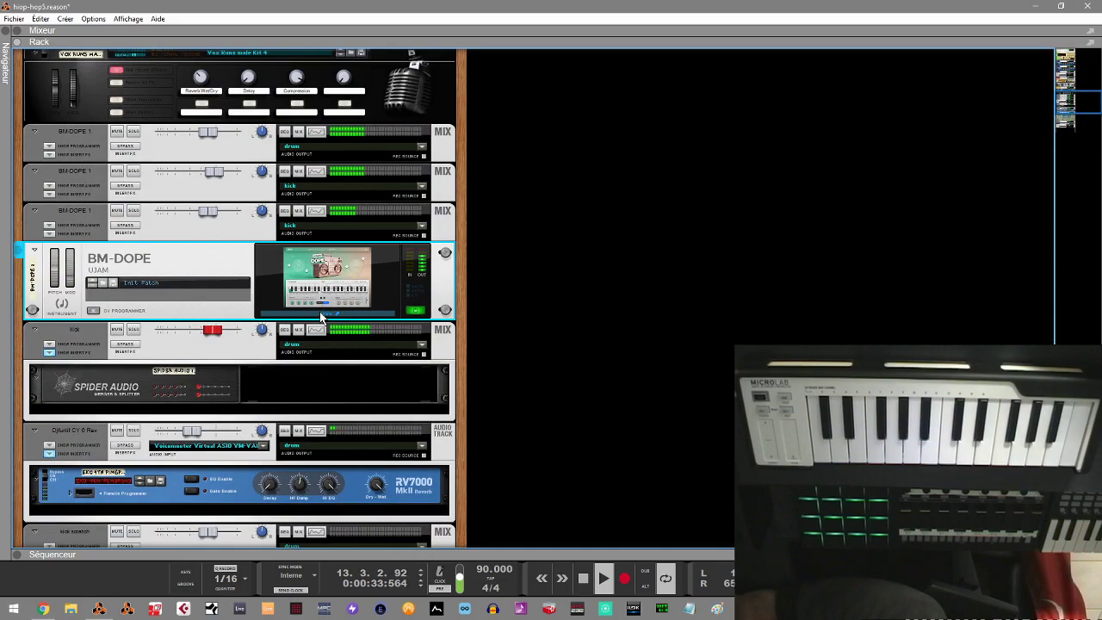
pyautogui.click(320, 317)
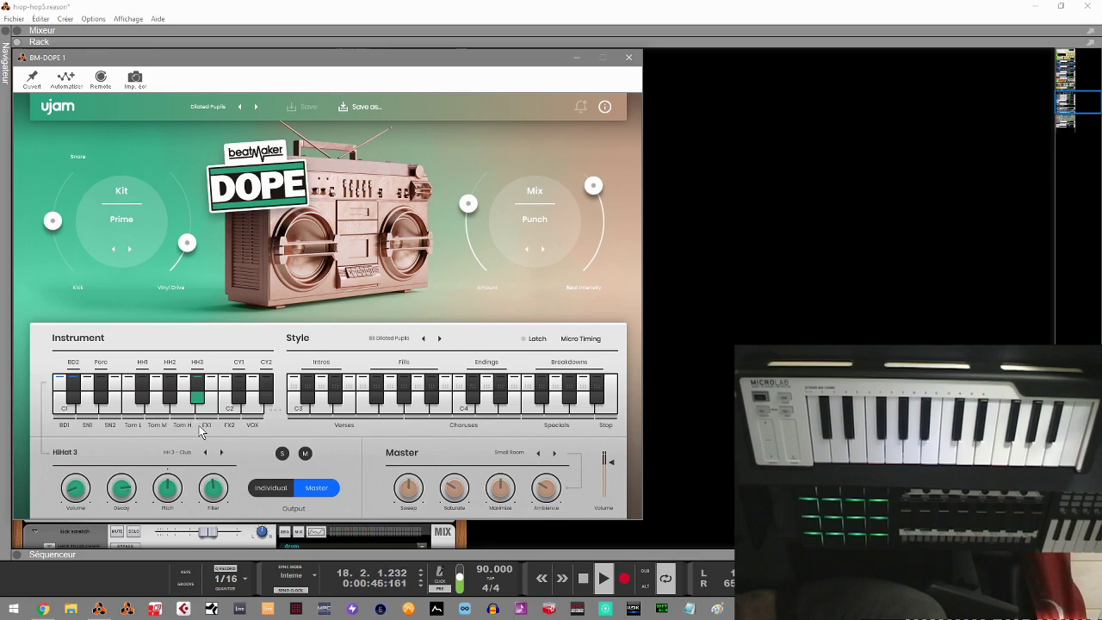
# Step: Stop playback and show the sequencer again with the BM-DOPE 1 interface open
pyautogui.press('space')
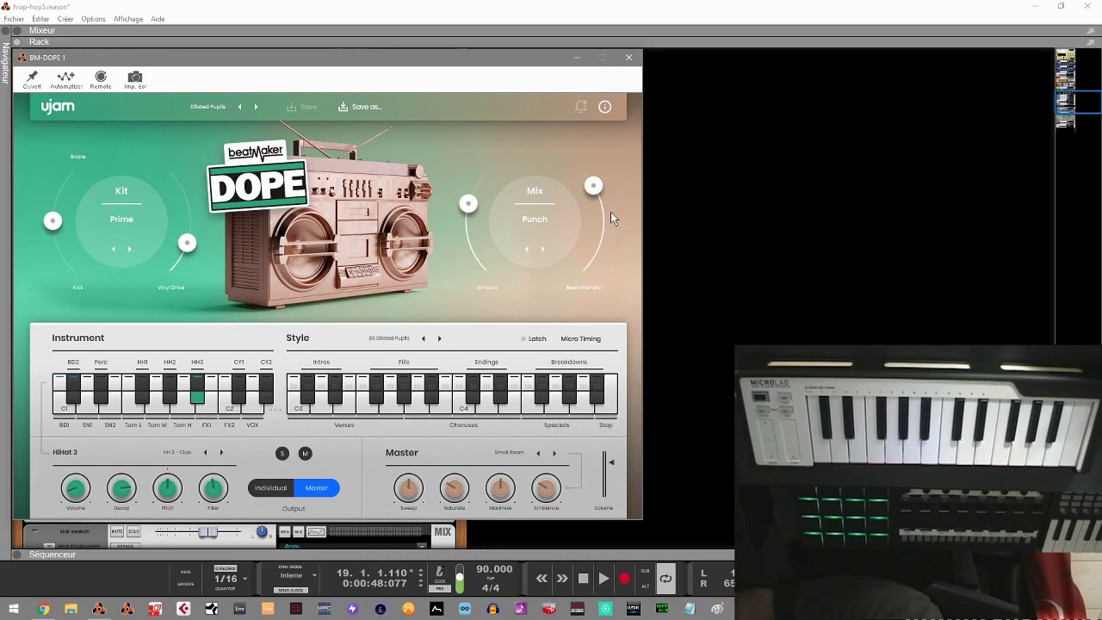
pyautogui.click(628, 56)
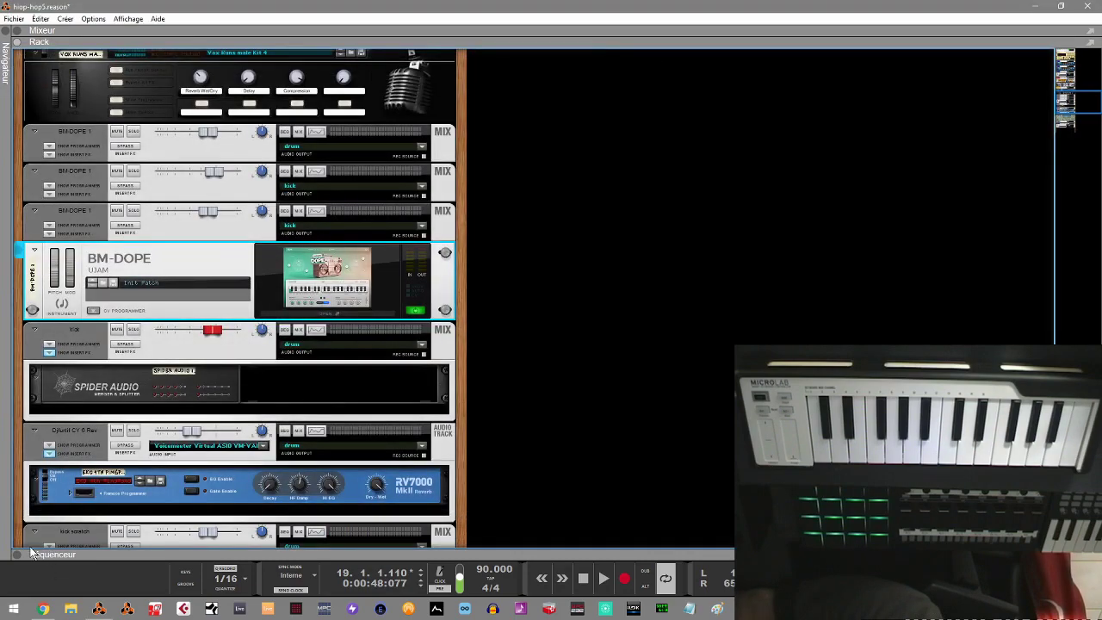
pyautogui.click(17, 554)
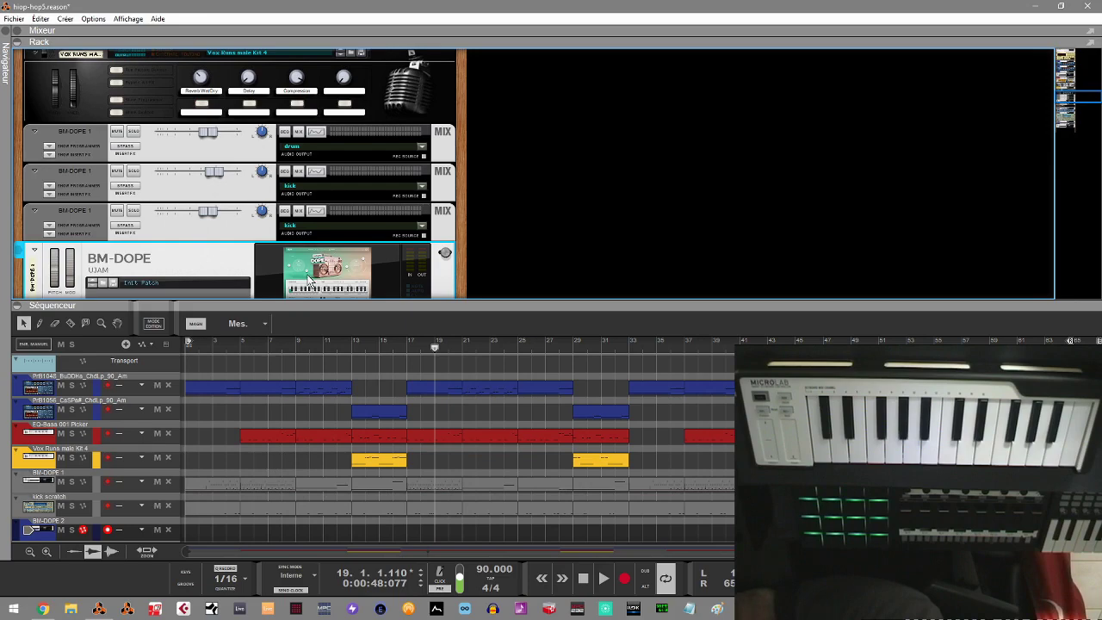
pyautogui.click(365, 291)
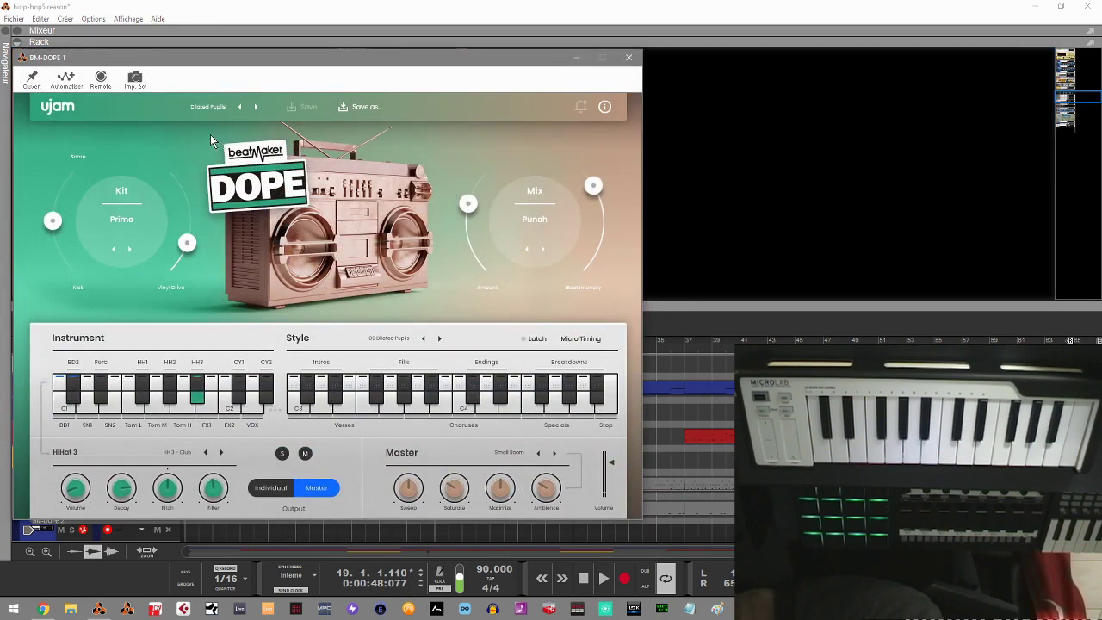
# Step: Browse the plugin's Legacy factory presets and try the Kit's kick/snare balance slider
pyautogui.click(210, 109)
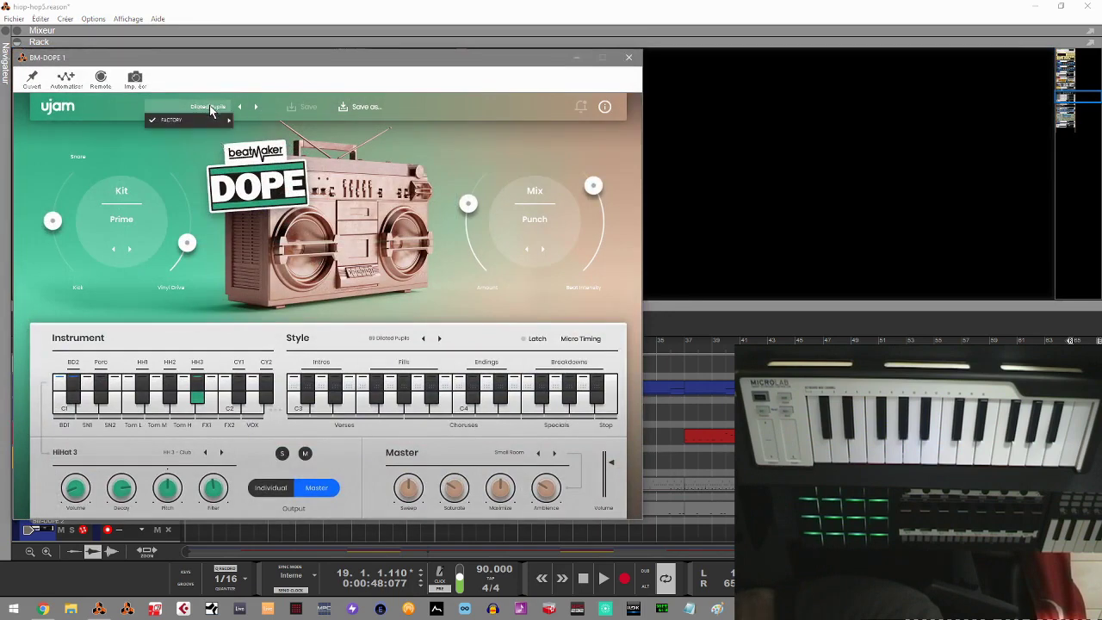
pyautogui.moveTo(198, 119)
pyautogui.moveTo(293, 128)
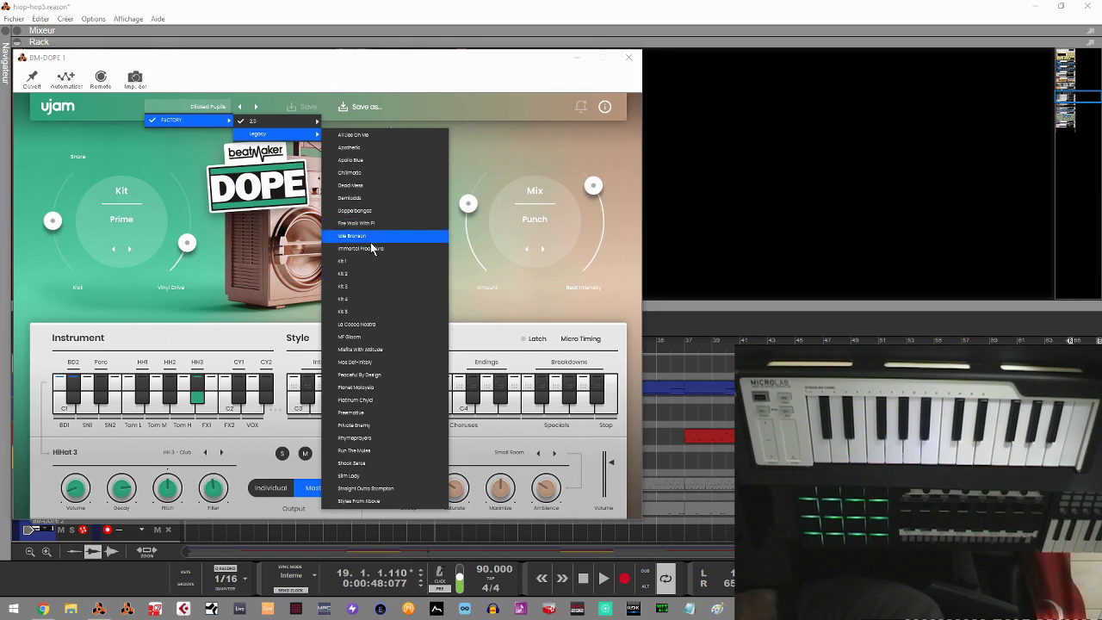
pyautogui.click(133, 224)
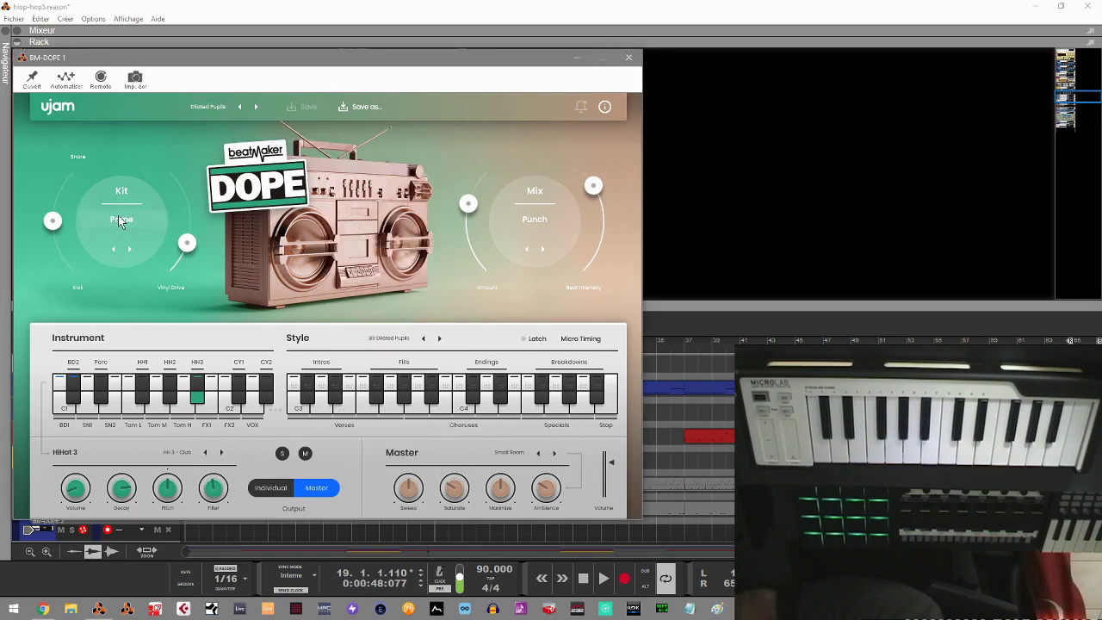
pyautogui.moveTo(54, 222); pyautogui.dragTo(62, 182)
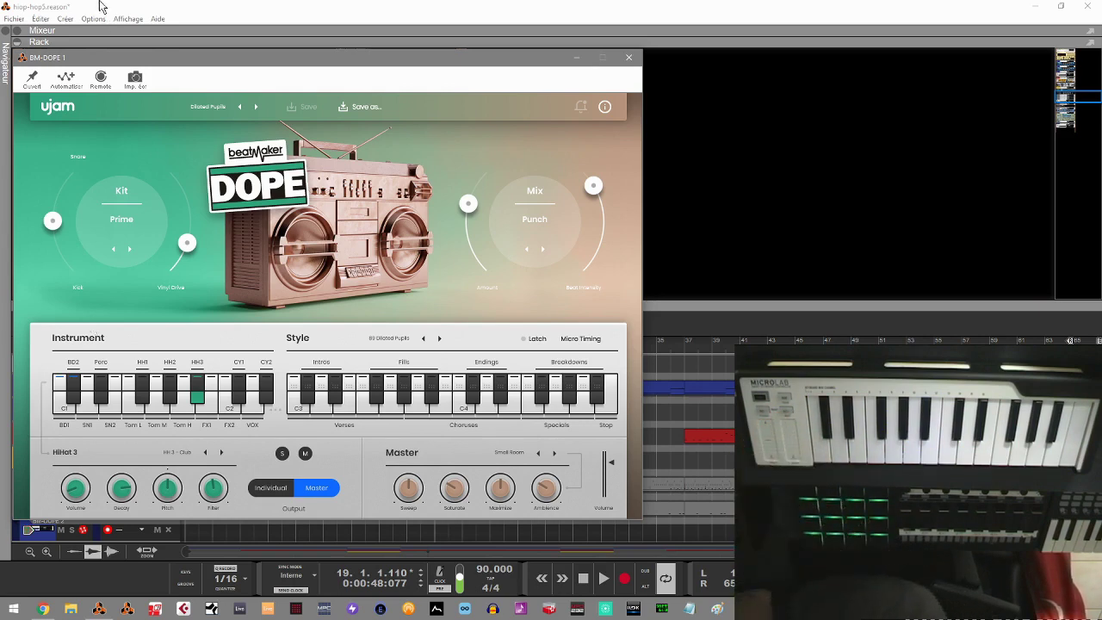
# Step: Bring up the BM-DOPE 2 interface in place of BM-DOPE 1 and position its window over the rack
pyautogui.moveTo(206, 58); pyautogui.dragTo(402, 49)
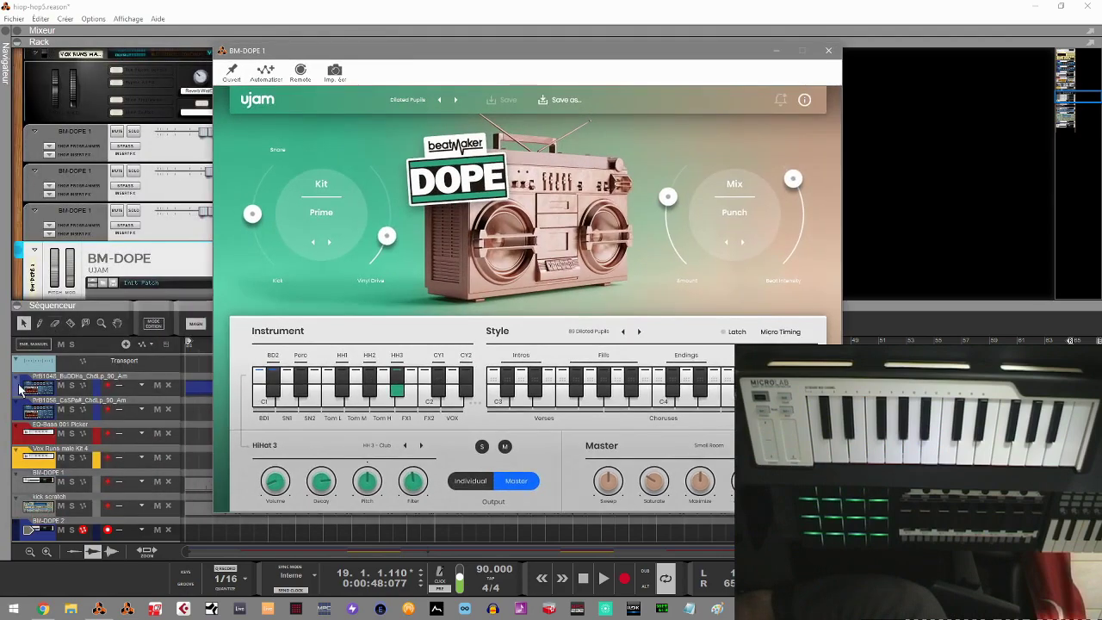
pyautogui.click(35, 483)
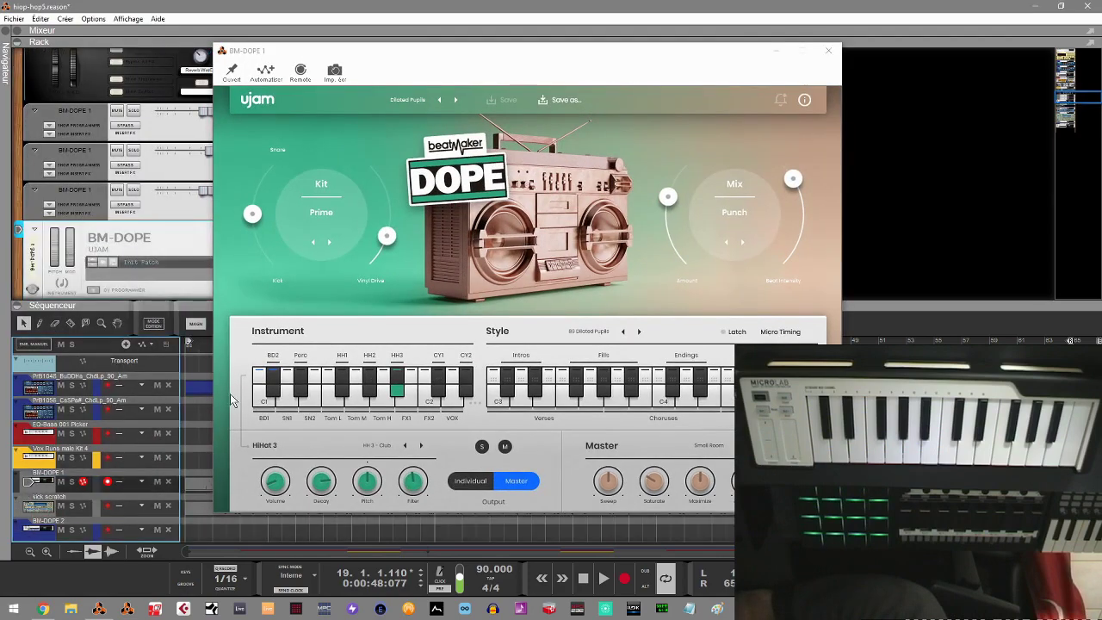
pyautogui.moveTo(556, 59); pyautogui.dragTo(382, 55)
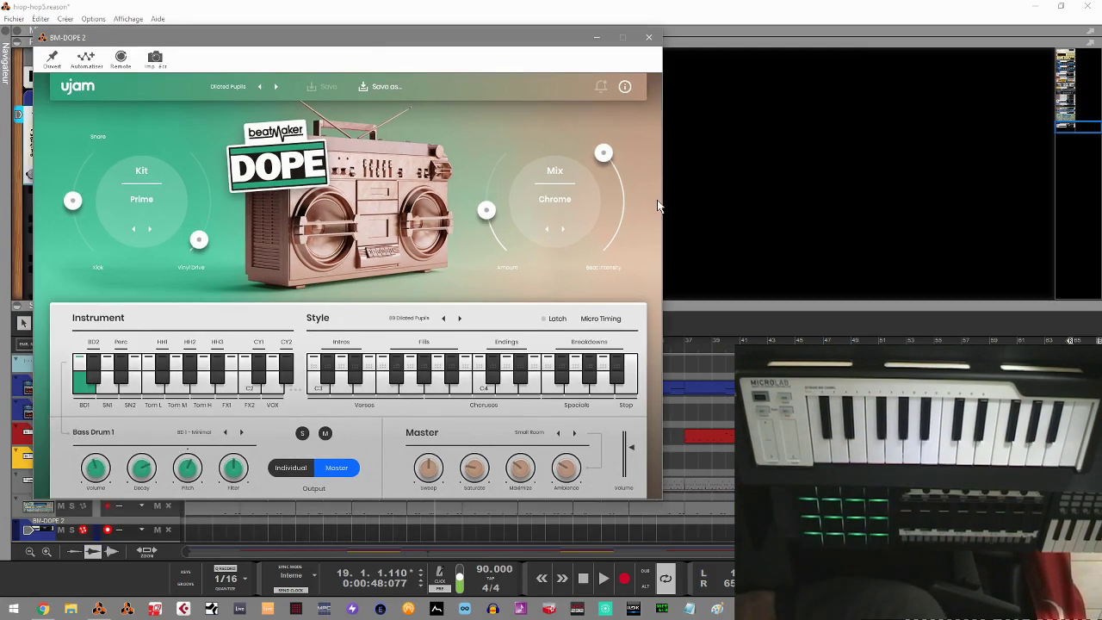
# Step: Review the available Mix presets, raise the Chrome mix's Amount and try the Beat Intensity slider
pyautogui.click(548, 200)
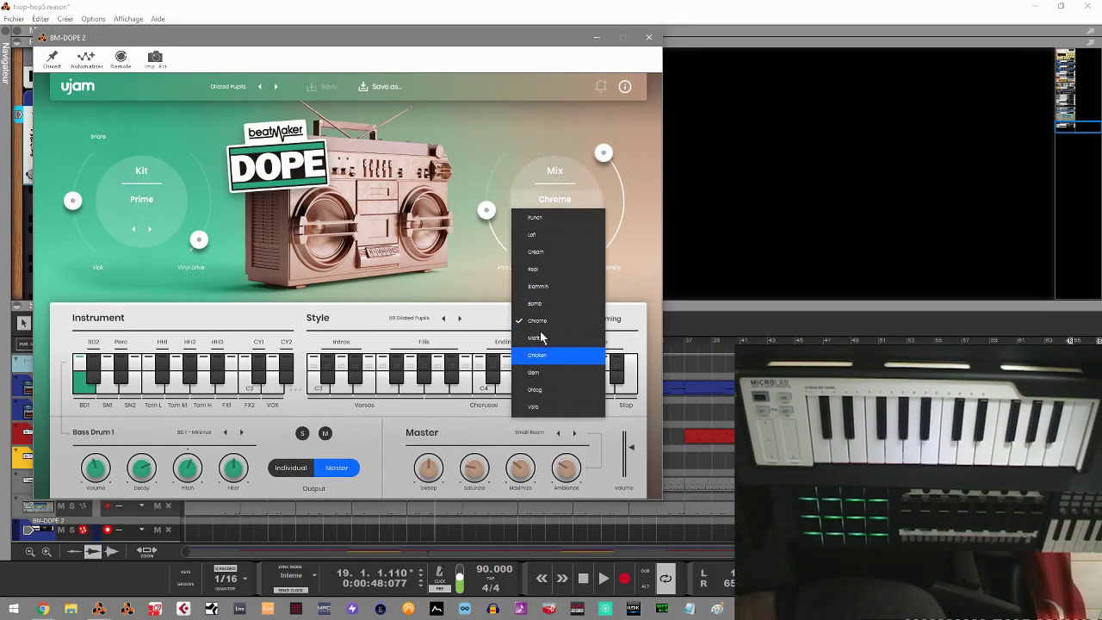
pyautogui.click(508, 188)
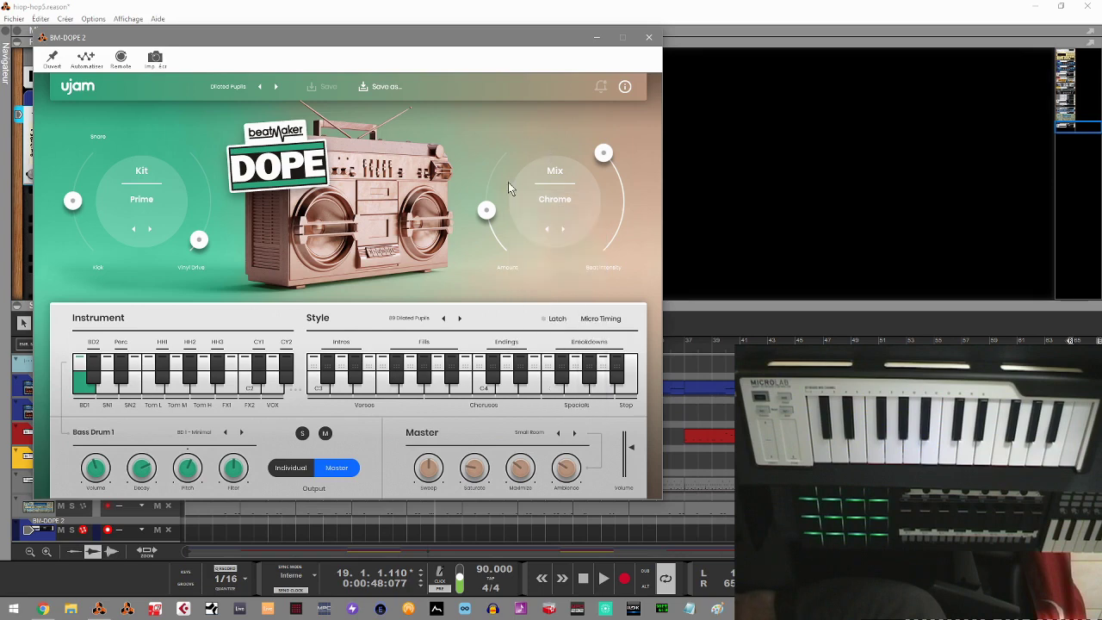
pyautogui.moveTo(488, 220); pyautogui.dragTo(490, 190)
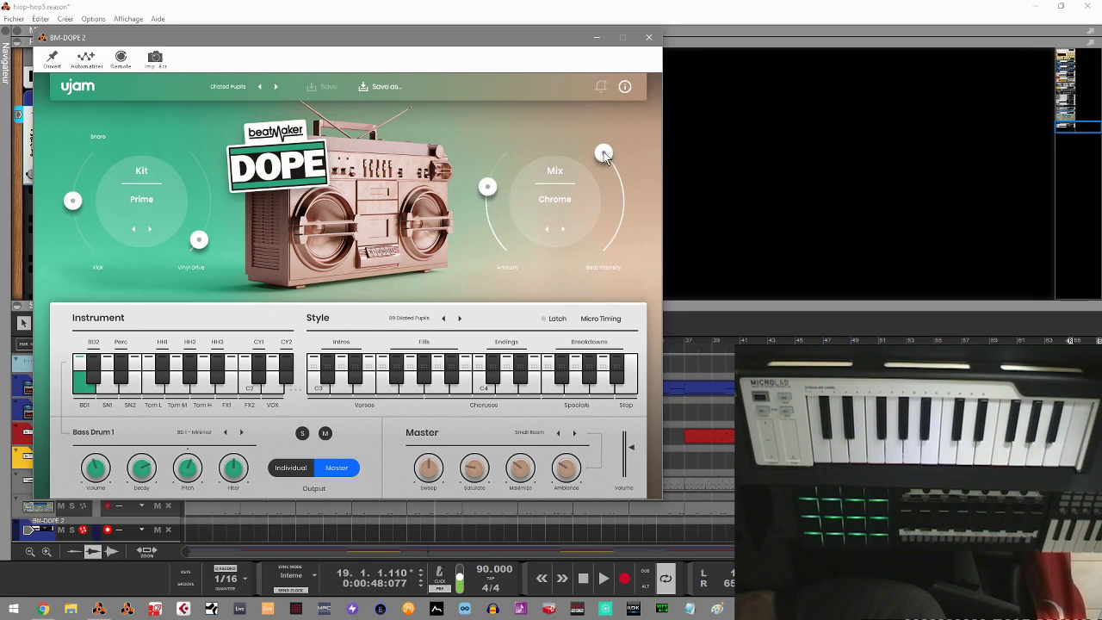
pyautogui.moveTo(605, 155)
pyautogui.mouseDown()
pyautogui.moveTo(630, 196)
pyautogui.moveTo(625, 148)
pyautogui.mouseUp()
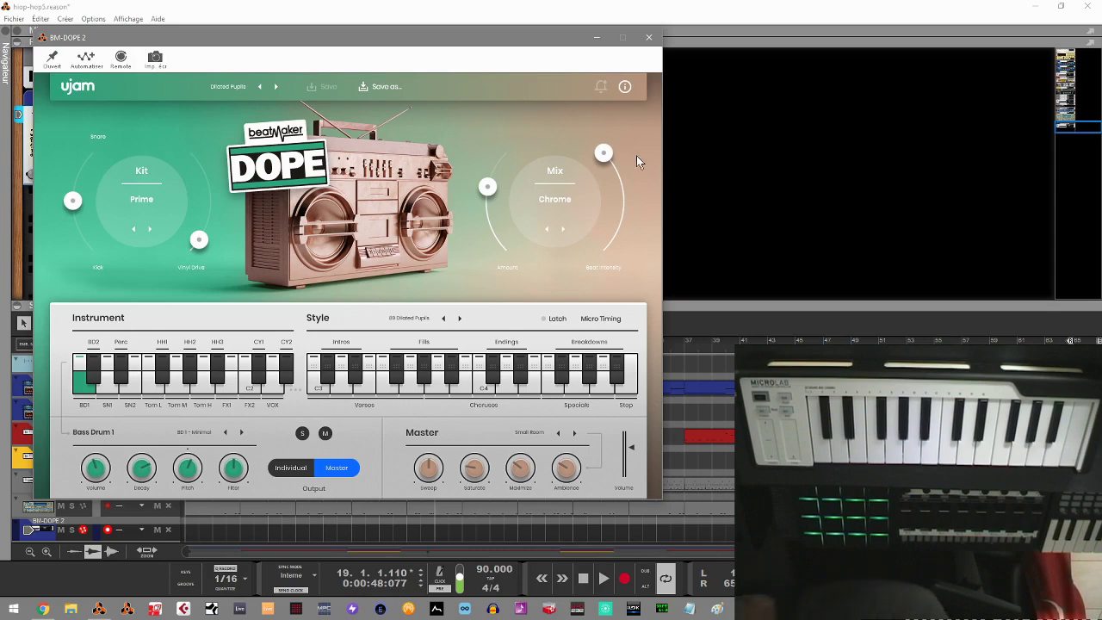
# Step: Reposition the BM-DOPE 2 window and change its Mix preset to Punch
pyautogui.moveTo(456, 31); pyautogui.dragTo(478, 26)
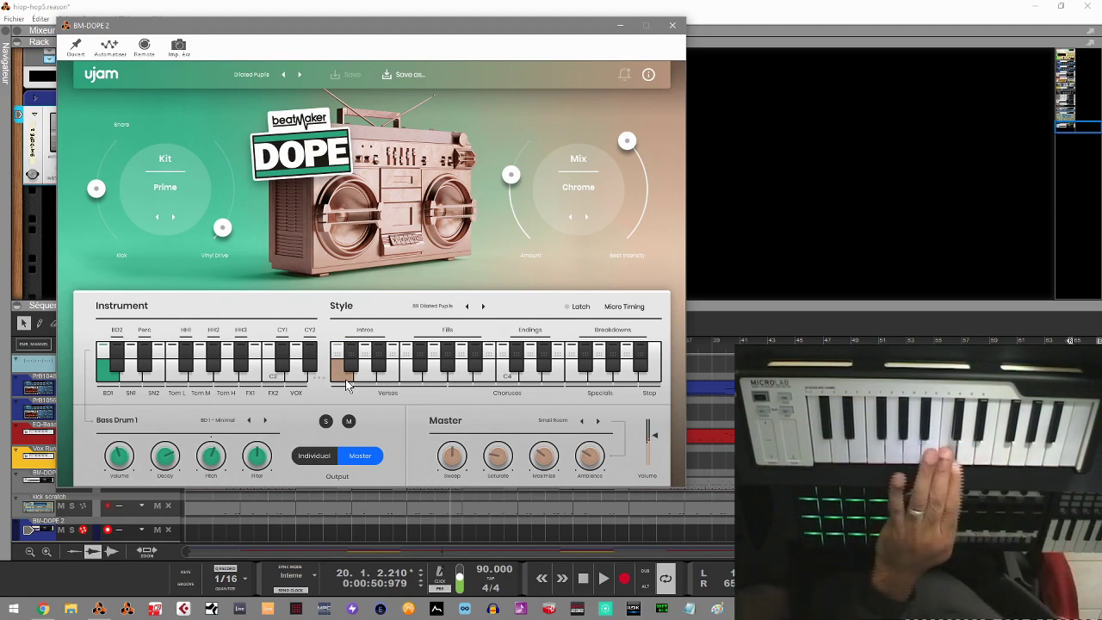
pyautogui.click(583, 191)
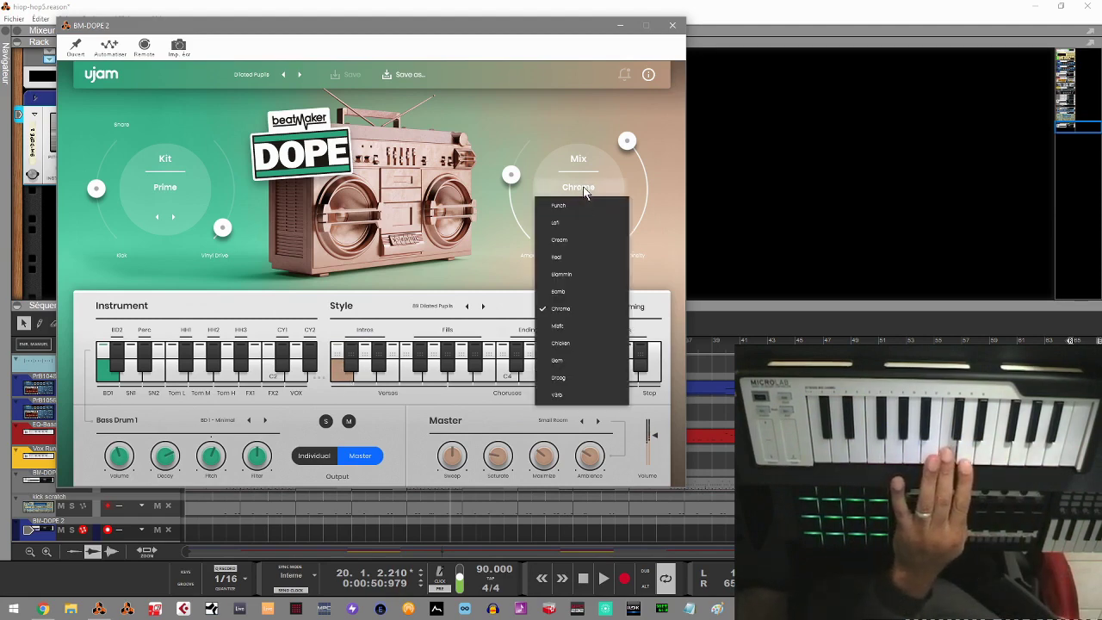
pyautogui.click(578, 212)
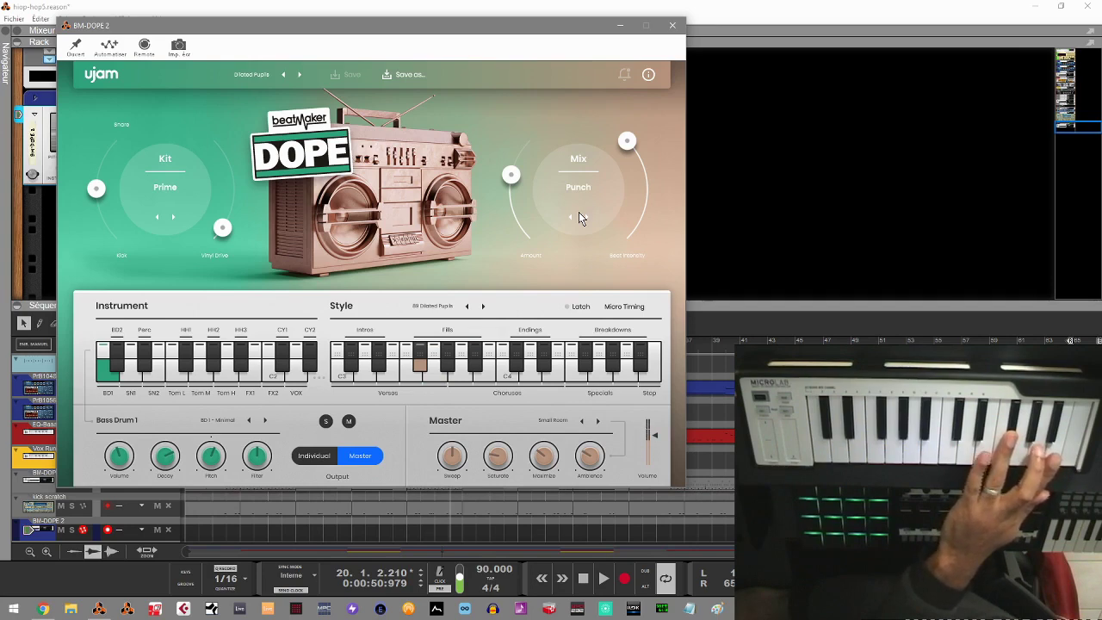
# Step: Audition the Intros and Fills phrases on the Style keyboard
pyautogui.moveTo(370, 348); pyautogui.dragTo(396, 338)
pyautogui.click(356, 348)
pyautogui.click(390, 346)
pyautogui.click(353, 348)
pyautogui.click(391, 343)
pyautogui.click(419, 349)
pyautogui.click(439, 361)
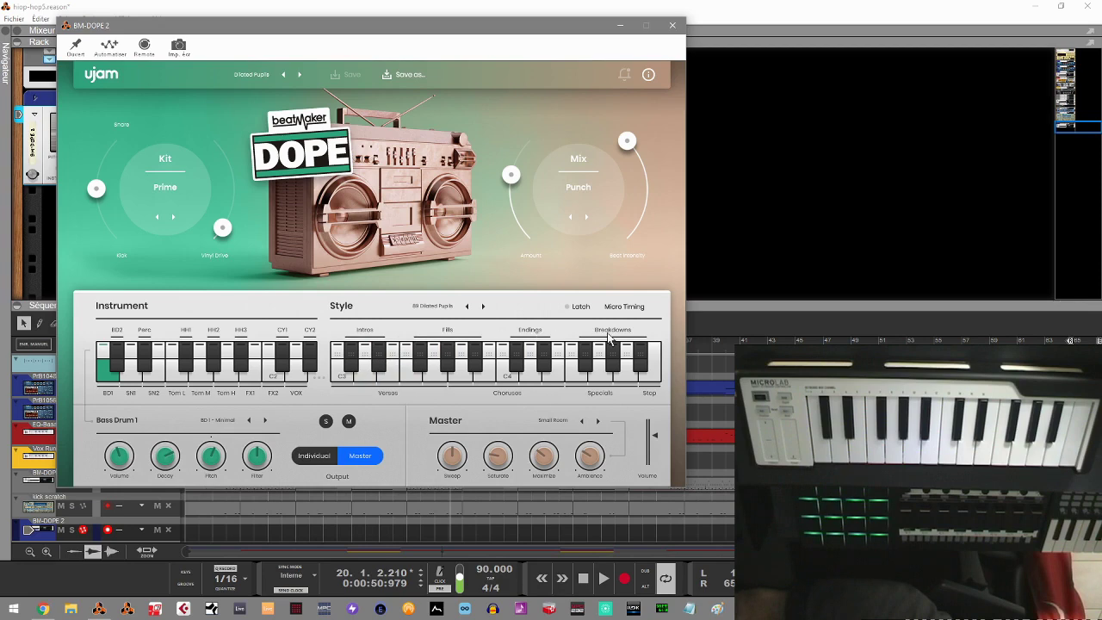
# Step: Audition the Verses phrases on the Style keyboard, starting from C3
pyautogui.click(341, 370)
pyautogui.click(387, 370)
pyautogui.click(342, 370)
pyautogui.click(362, 379)
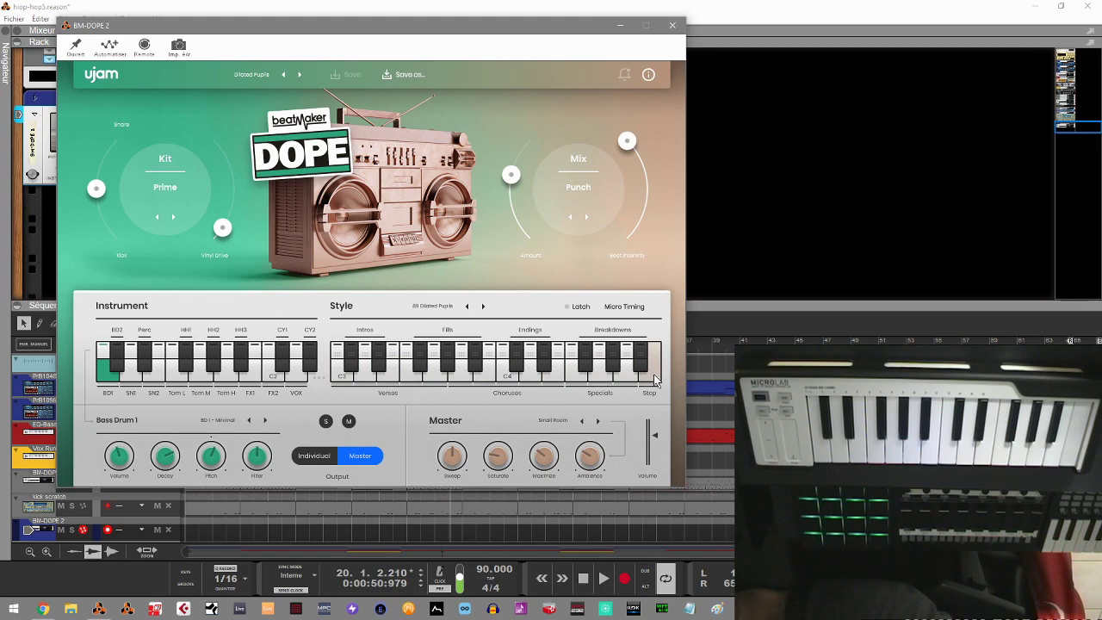
# Step: Audition the SN1, Perc, SN2, Tom L and Tom M sounds on the Instrument keyboard
pyautogui.click(127, 384)
pyautogui.click(146, 367)
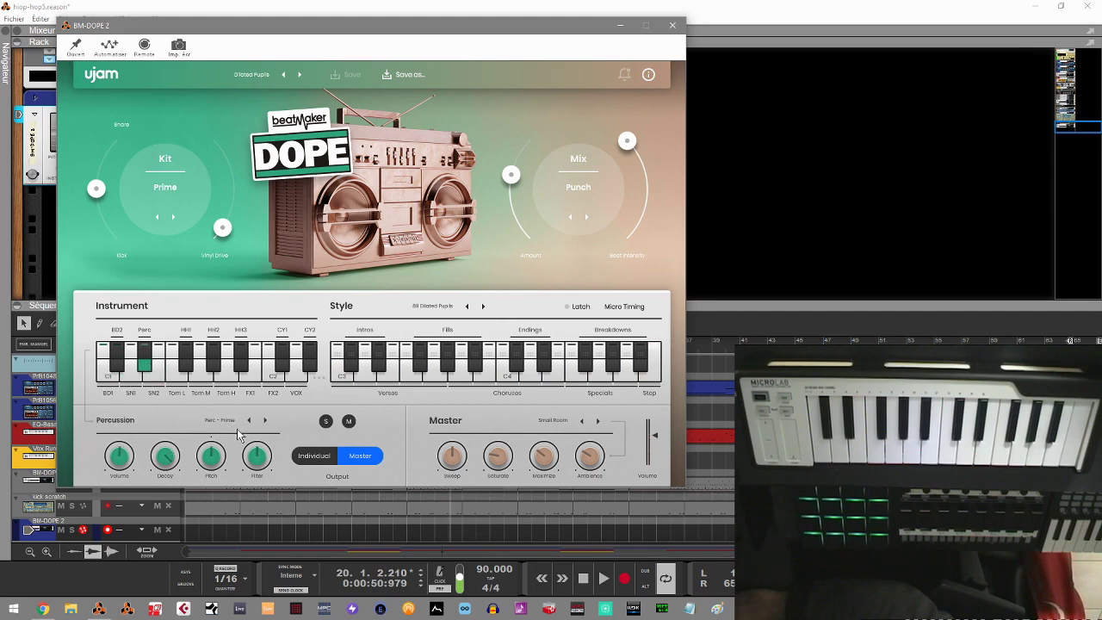
pyautogui.click(154, 379)
pyautogui.click(175, 379)
pyautogui.click(201, 378)
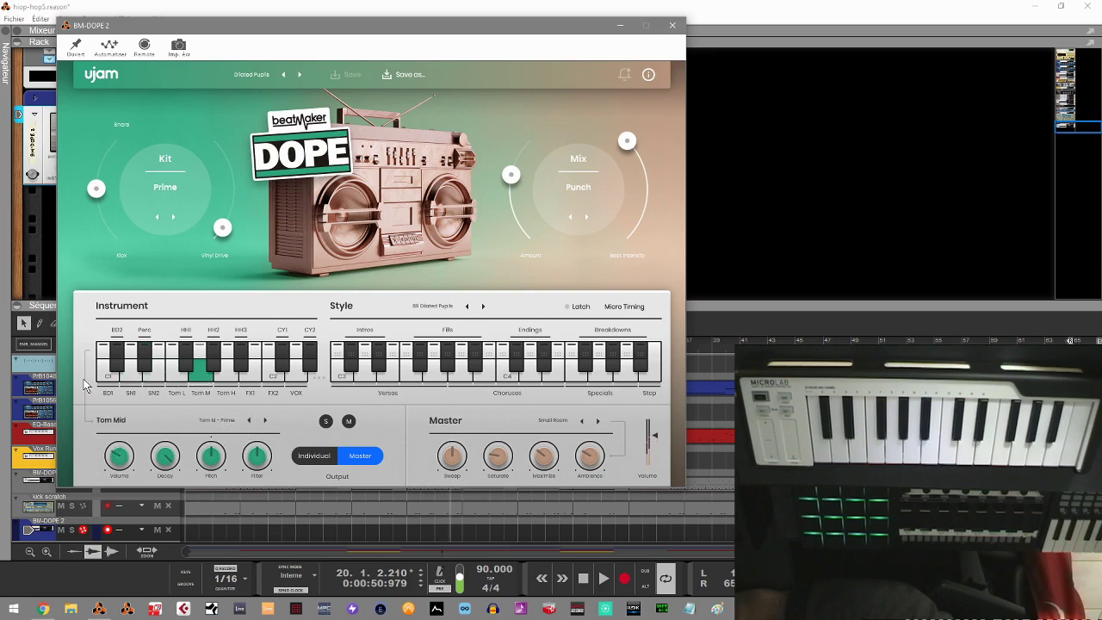
# Step: Select Bass Drum 1 on the Instrument keyboard and view its list of alternative drum sounds
pyautogui.click(102, 380)
pyautogui.click(101, 381)
pyautogui.click(218, 421)
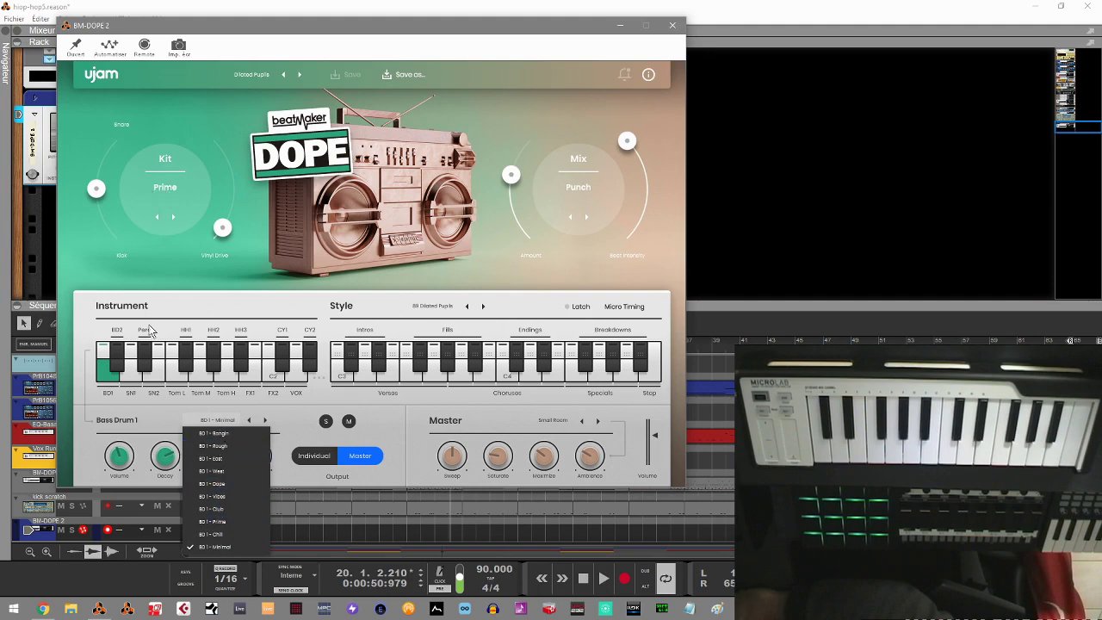
pyautogui.click(141, 427)
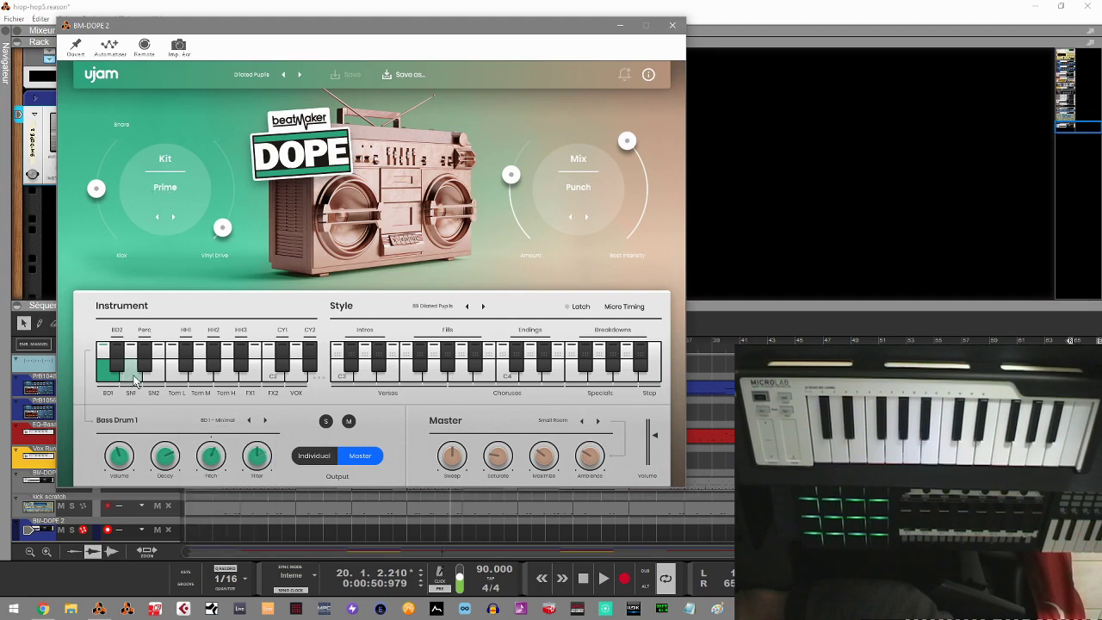
# Step: Select Snare 1 and Snare 2 on the Instrument keyboard in turn and view each one's list of alternative sounds
pyautogui.click(132, 380)
pyautogui.click(220, 420)
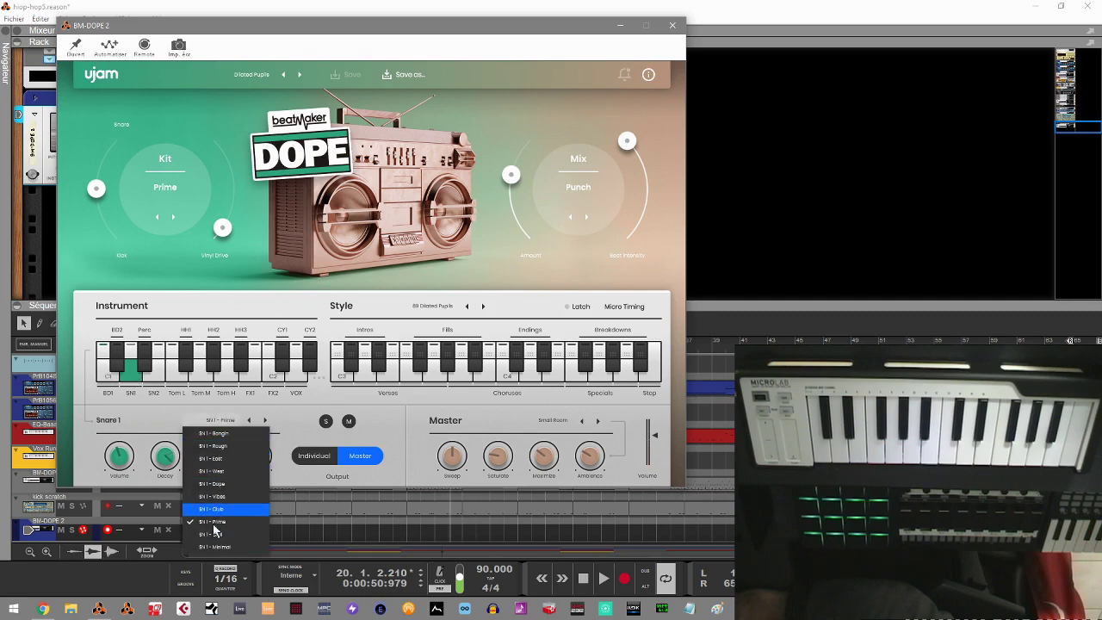
pyautogui.click(157, 372)
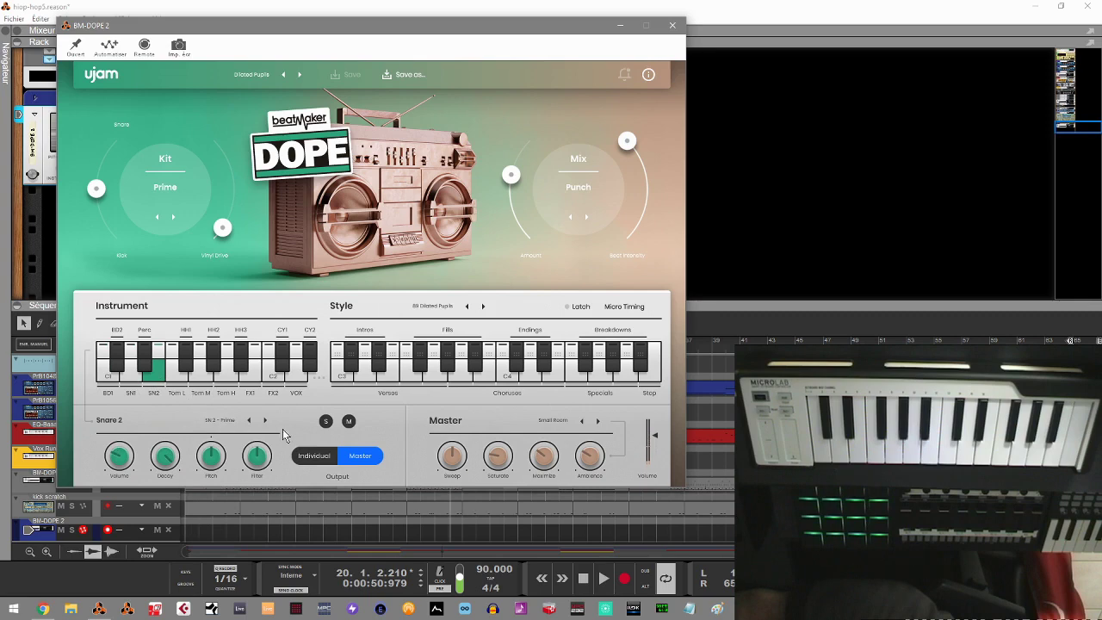
pyautogui.click(230, 421)
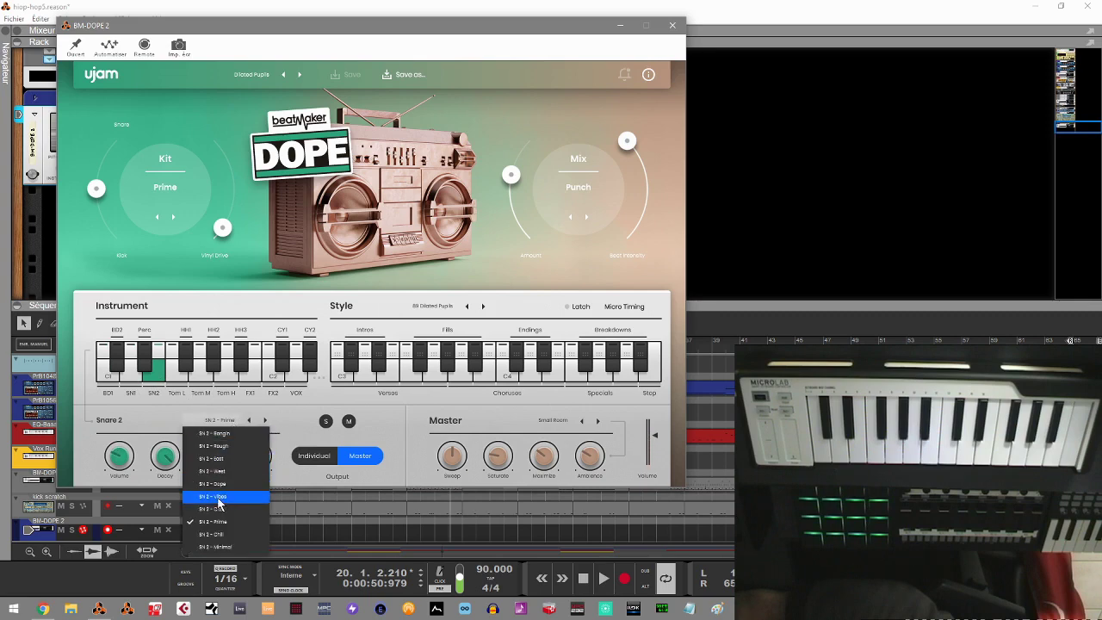
pyautogui.click(179, 400)
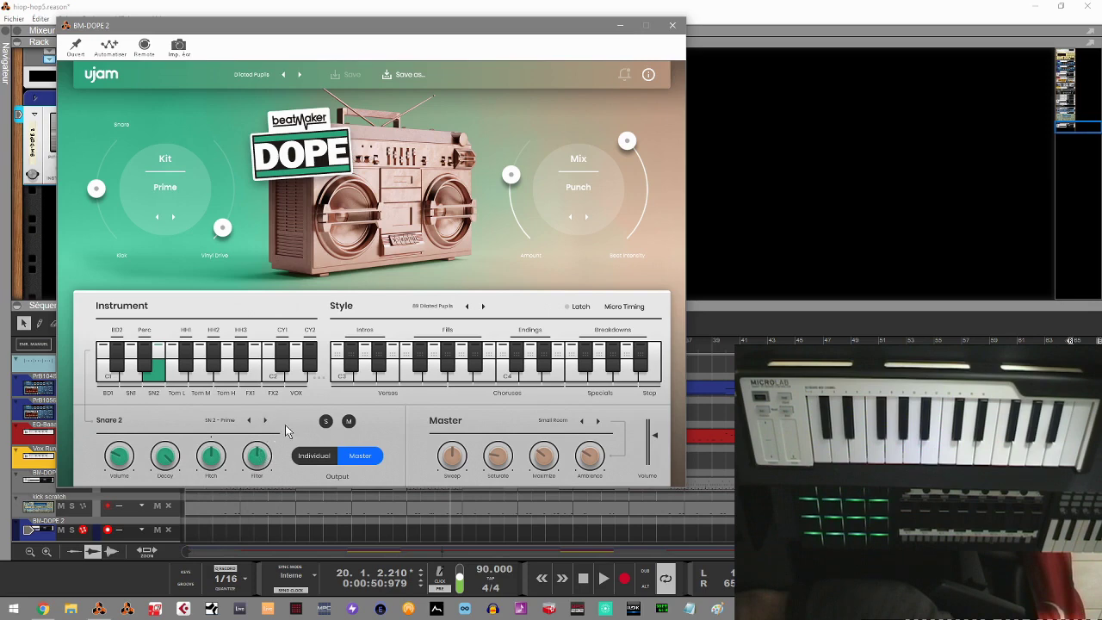
# Step: Route Bass Drum 1 to an individual output
pyautogui.click(108, 375)
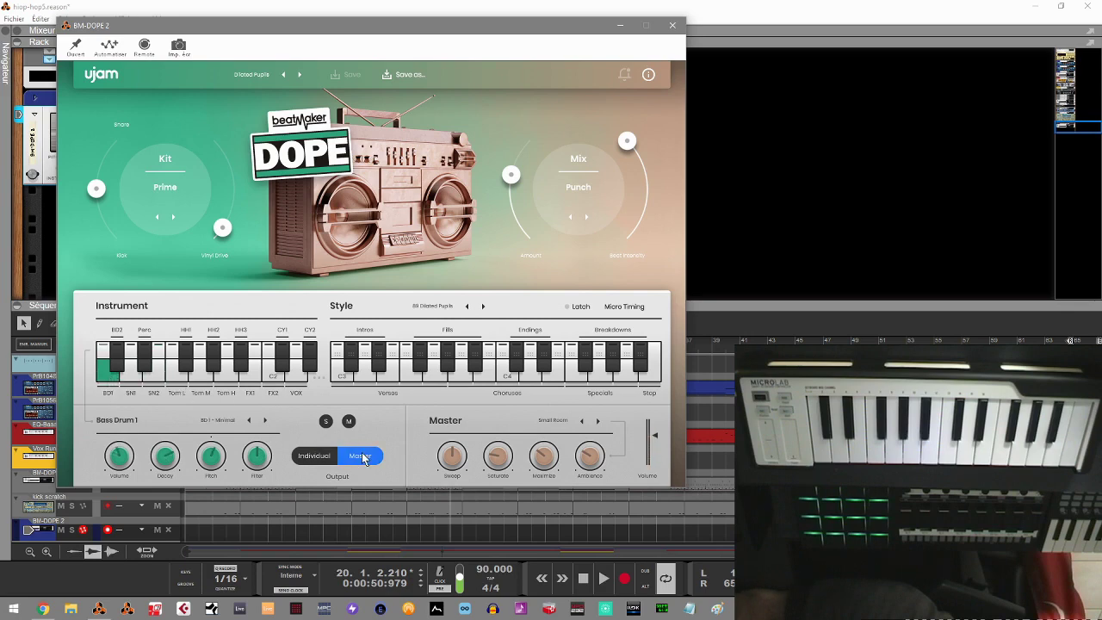
pyautogui.click(312, 458)
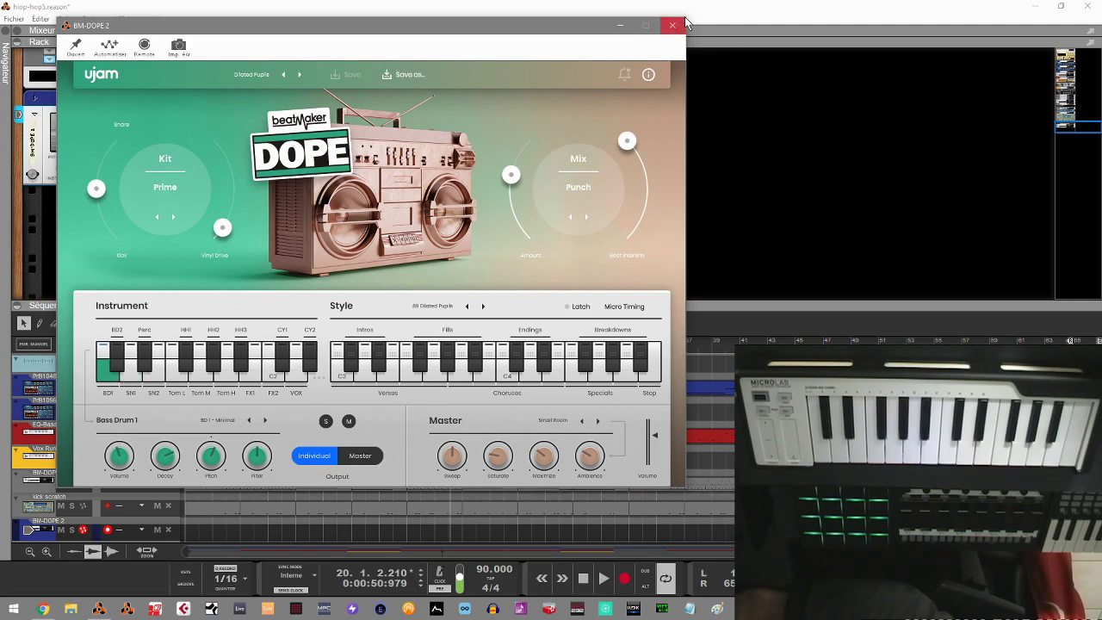
# Step: Examine the BM-DOPE rack device's CV programmer and its rear optional audio outputs, and return to the plugin's editor
pyautogui.click(623, 24)
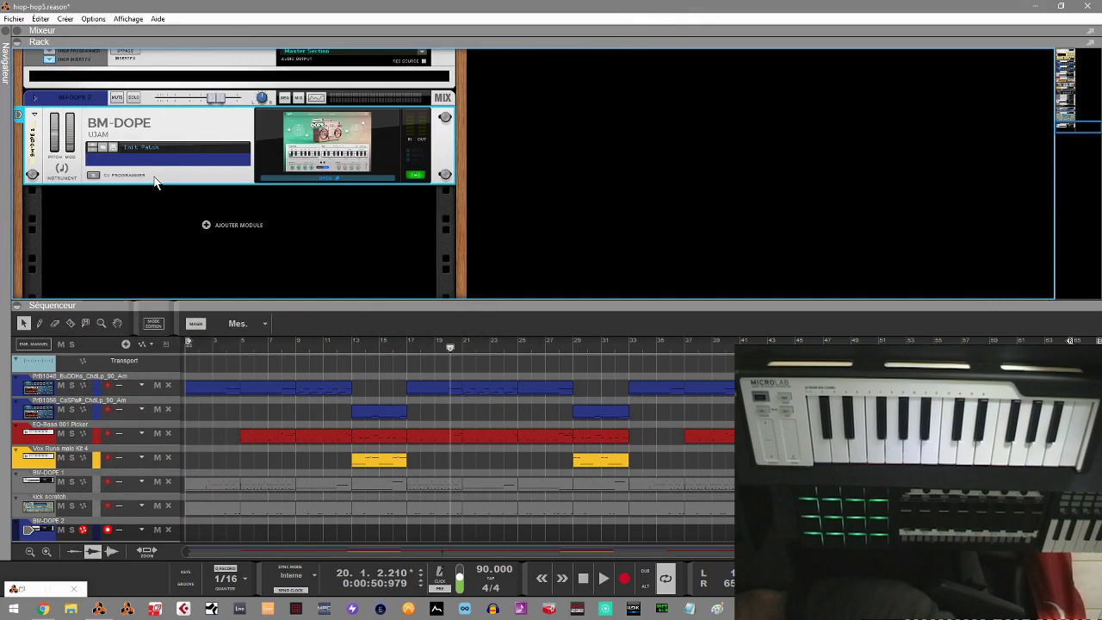
pyautogui.click(95, 177)
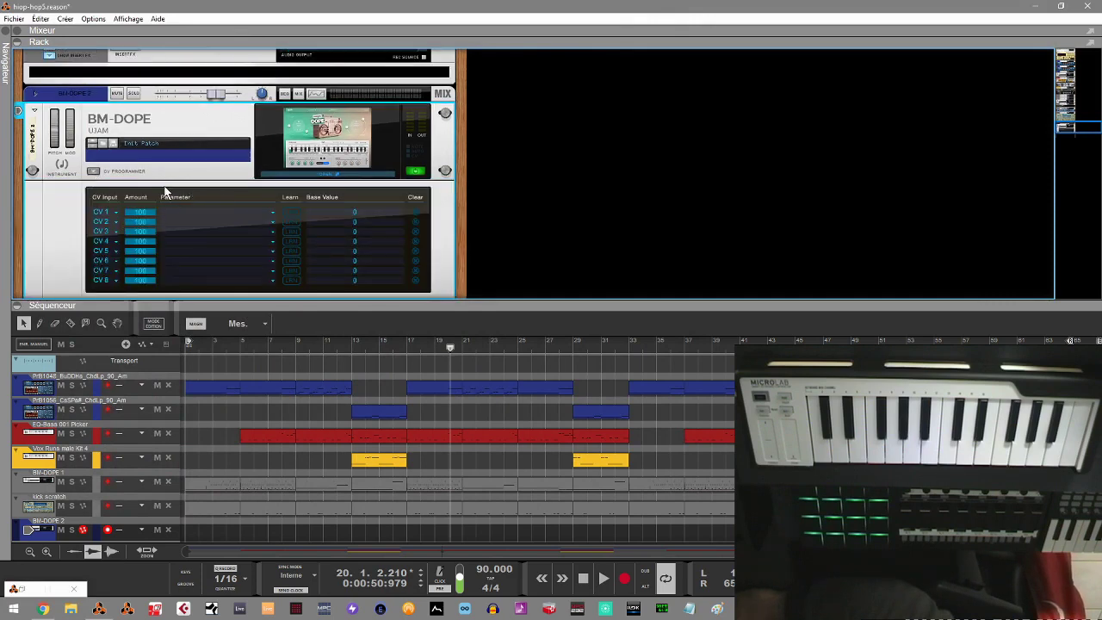
pyautogui.press('Tab')
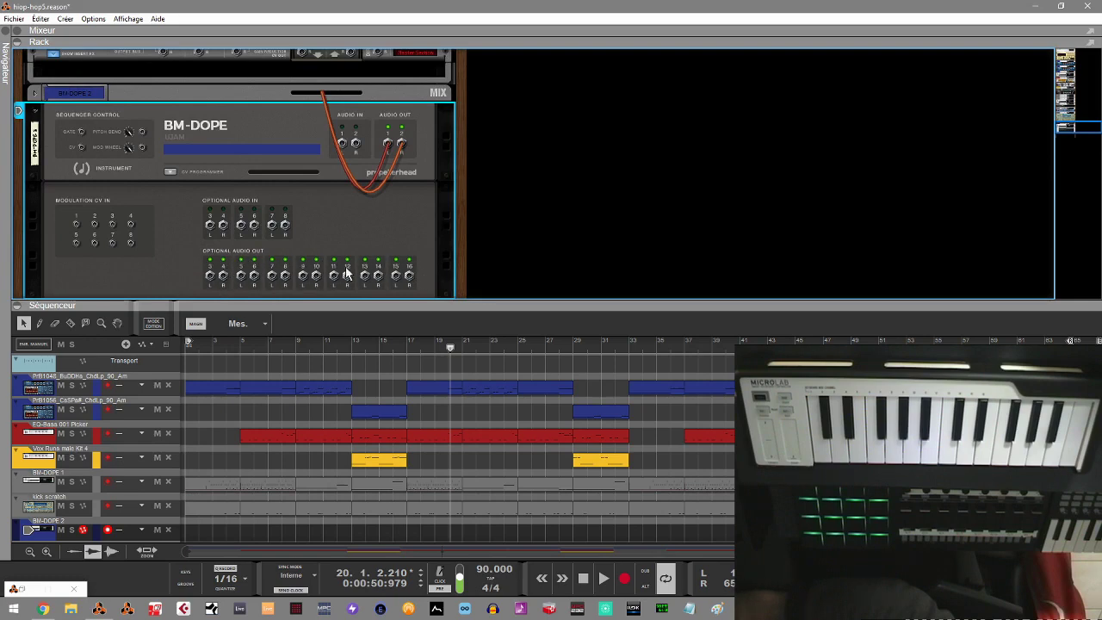
pyautogui.press('Tab')
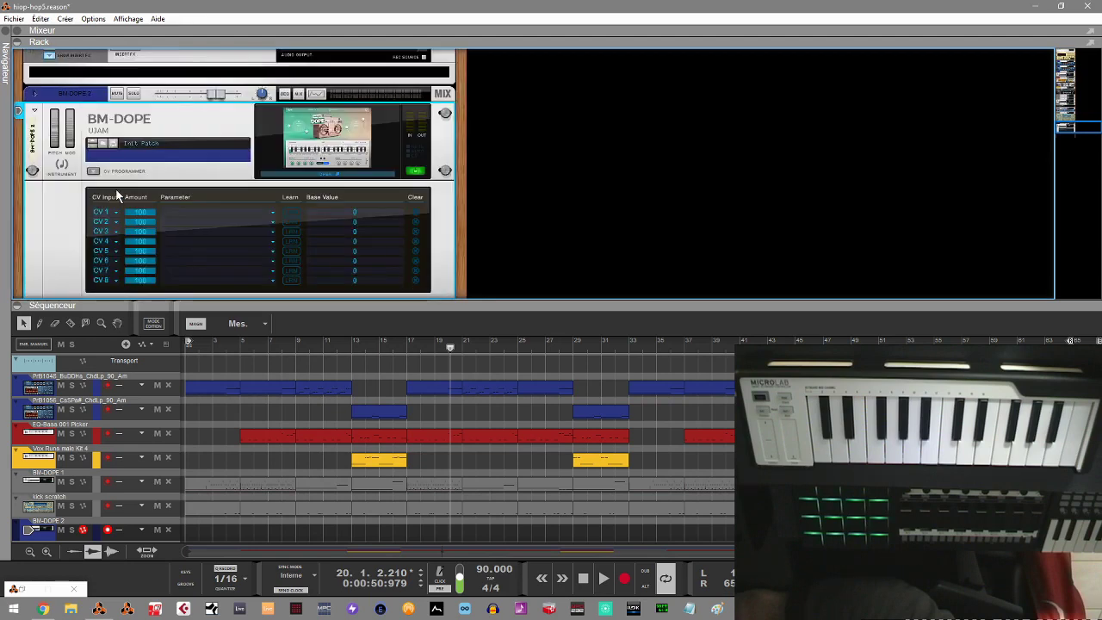
pyautogui.click(95, 172)
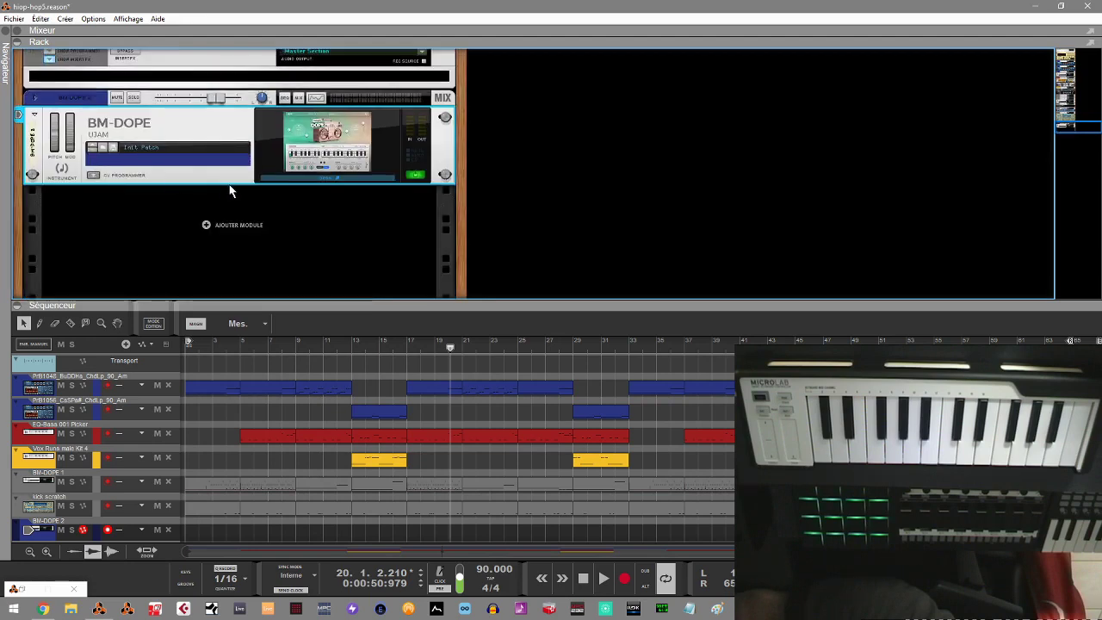
pyautogui.click(276, 185)
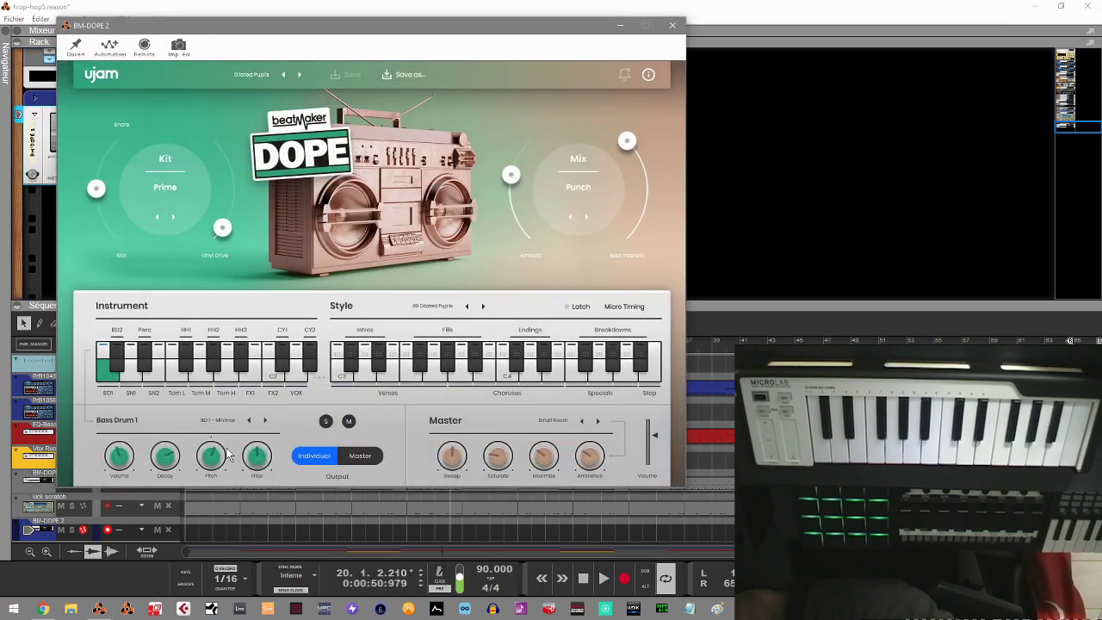
# Step: Try an individual output for the Percussion sound and return it to the Master output
pyautogui.click(146, 361)
pyautogui.click(148, 365)
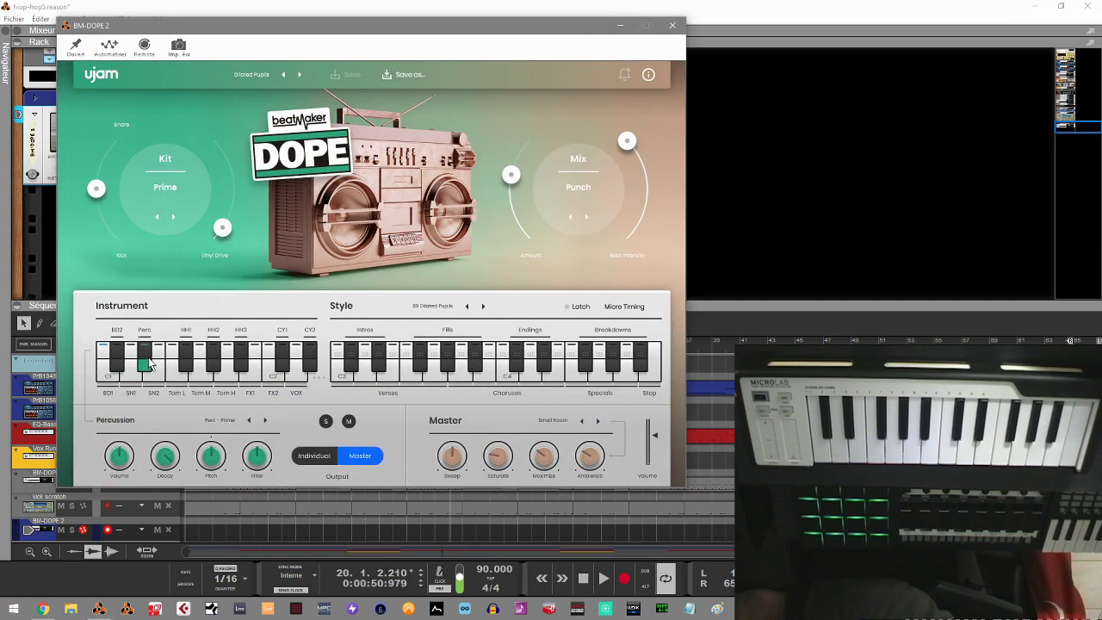
pyautogui.click(312, 456)
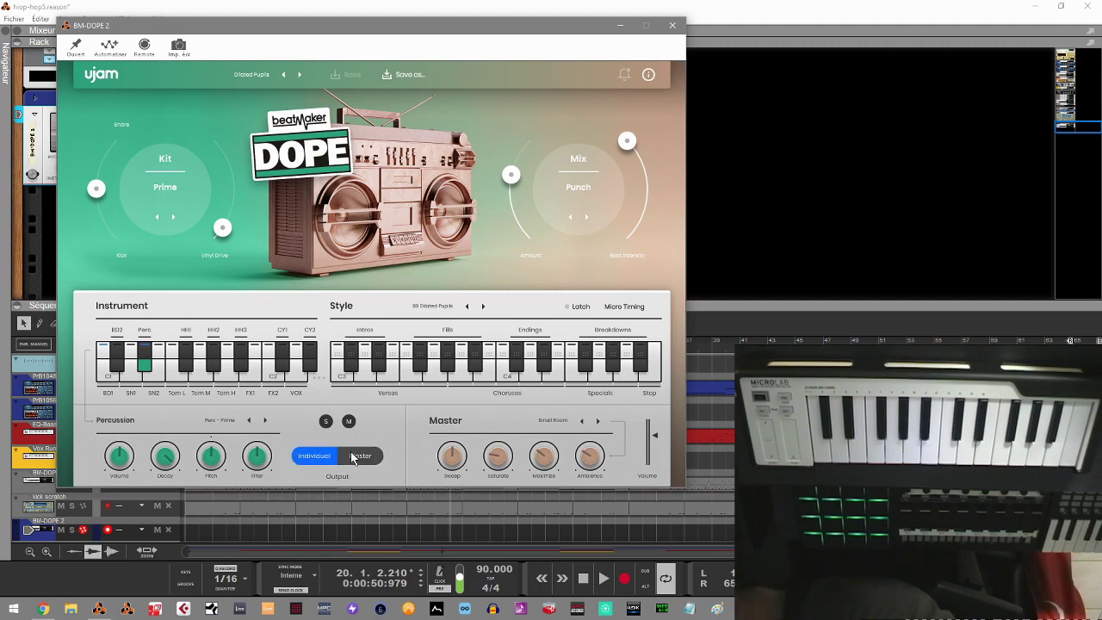
pyautogui.click(350, 451)
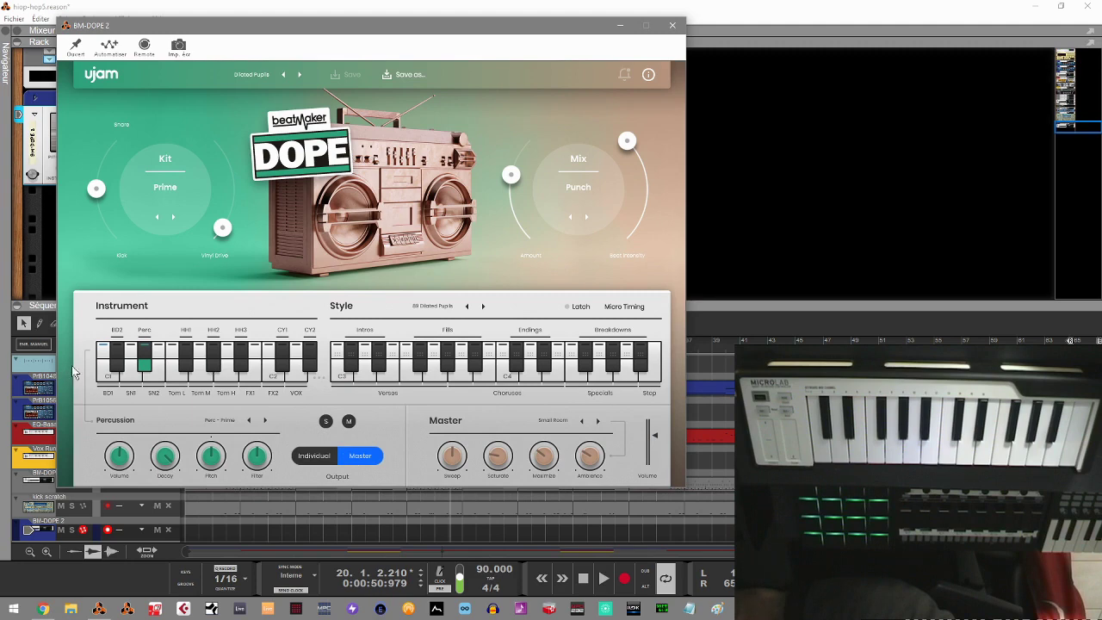
# Step: Select Bass Drum 1, Snare 1, Snare 2, Tom L, Tom M, FX 1 and FX 2 in turn to view their settings
pyautogui.click(106, 372)
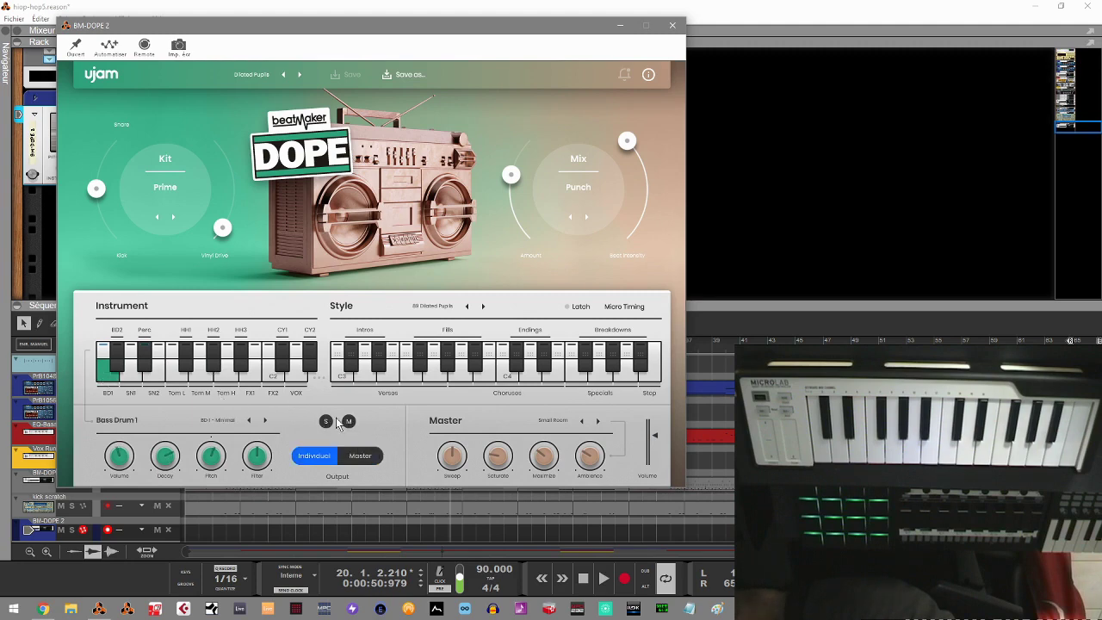
pyautogui.click(131, 377)
pyautogui.click(154, 379)
pyautogui.click(178, 379)
pyautogui.click(200, 379)
pyautogui.click(244, 382)
pyautogui.click(272, 379)
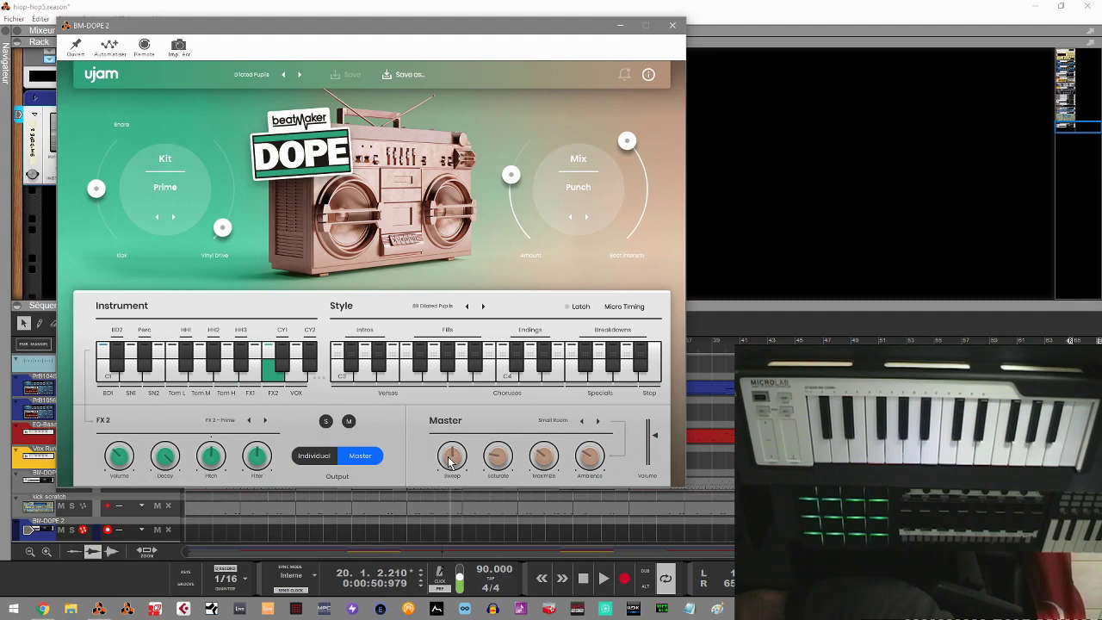
# Step: Turn on Latch to loop the C3 verse phrase, and adjust the Master Sweep, Saturate and Maximize amounts
pyautogui.click(565, 311)
pyautogui.click(341, 378)
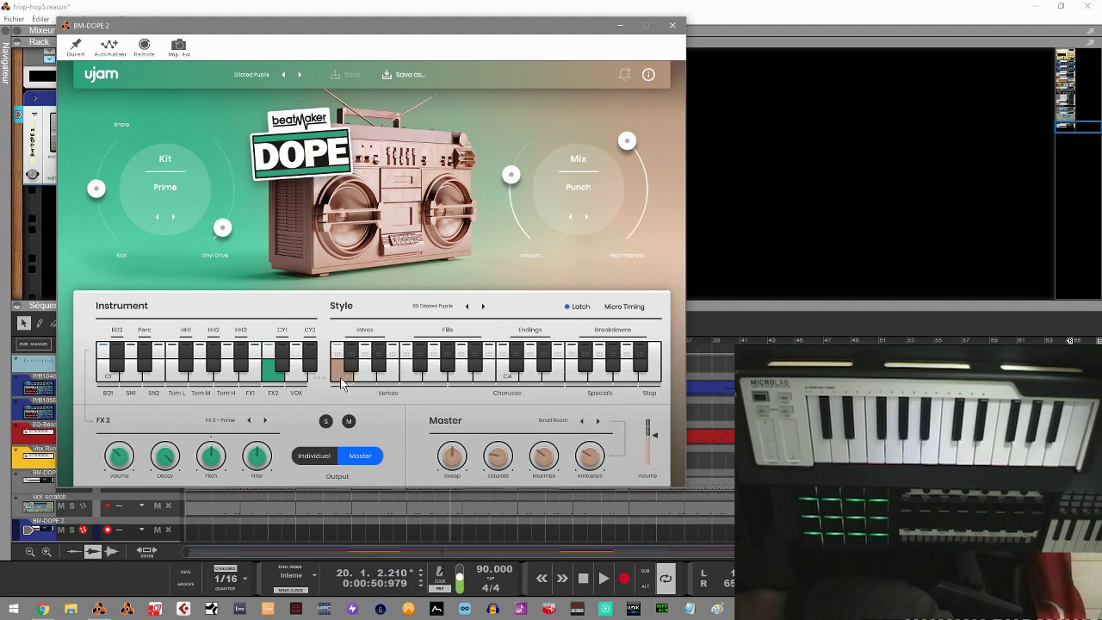
pyautogui.moveTo(471, 456); pyautogui.dragTo(455, 396)
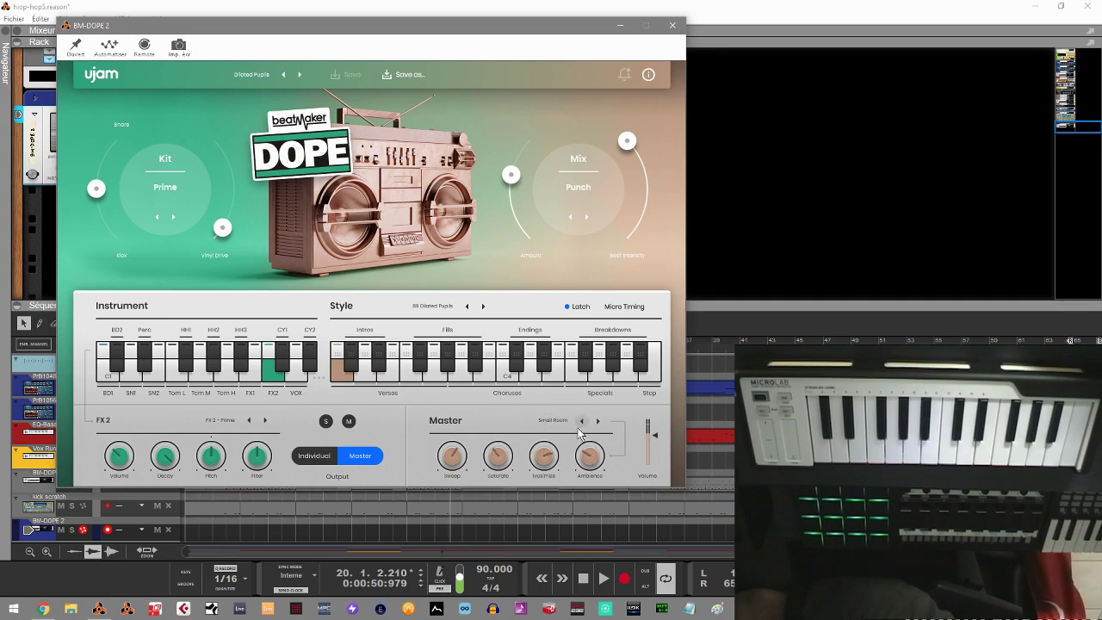
# Step: Set the Master ambience type to Stairway and adjust the Ambience amount
pyautogui.moveTo(590, 464); pyautogui.dragTo(587, 415)
pyautogui.click(554, 422)
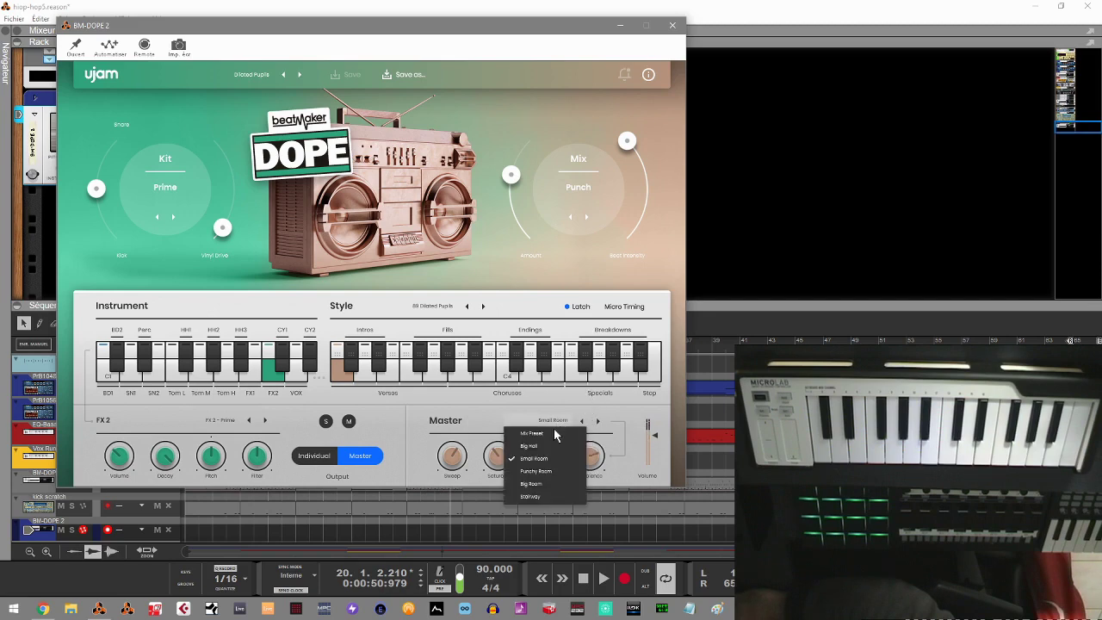
pyautogui.click(544, 497)
pyautogui.moveTo(594, 450); pyautogui.dragTo(592, 501)
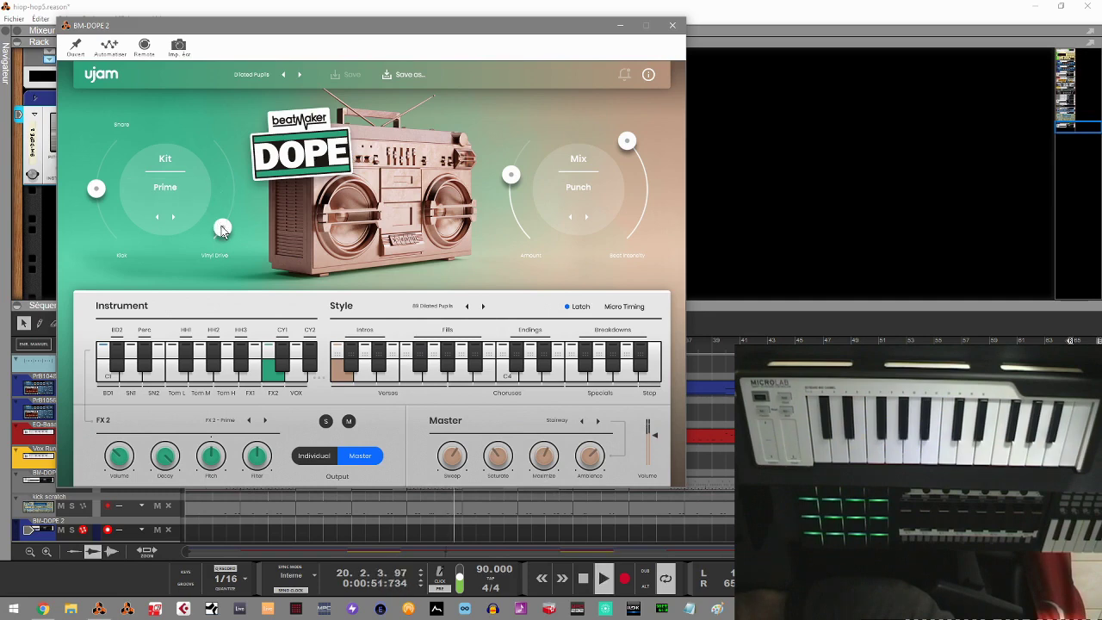
# Step: Audition different Vinyl Drive amounts on the Prime kit with the C3 verse phrase
pyautogui.moveTo(222, 230); pyautogui.dragTo(258, 170)
pyautogui.click(338, 378)
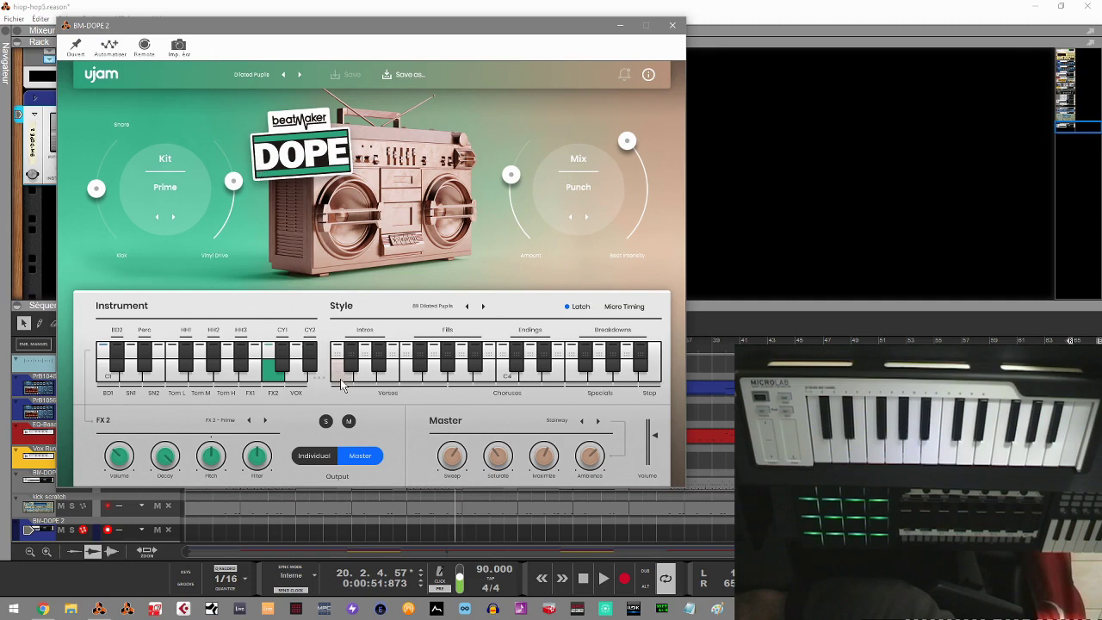
pyautogui.moveTo(235, 181); pyautogui.dragTo(226, 126)
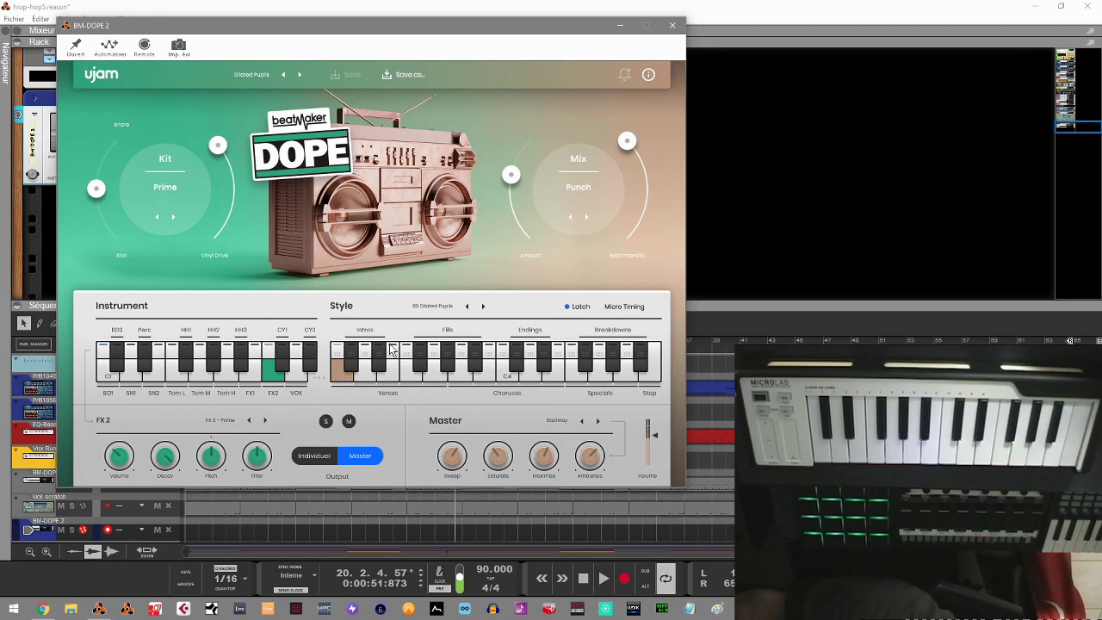
pyautogui.moveTo(592, 479)
pyautogui.moveTo(220, 145); pyautogui.dragTo(288, 228)
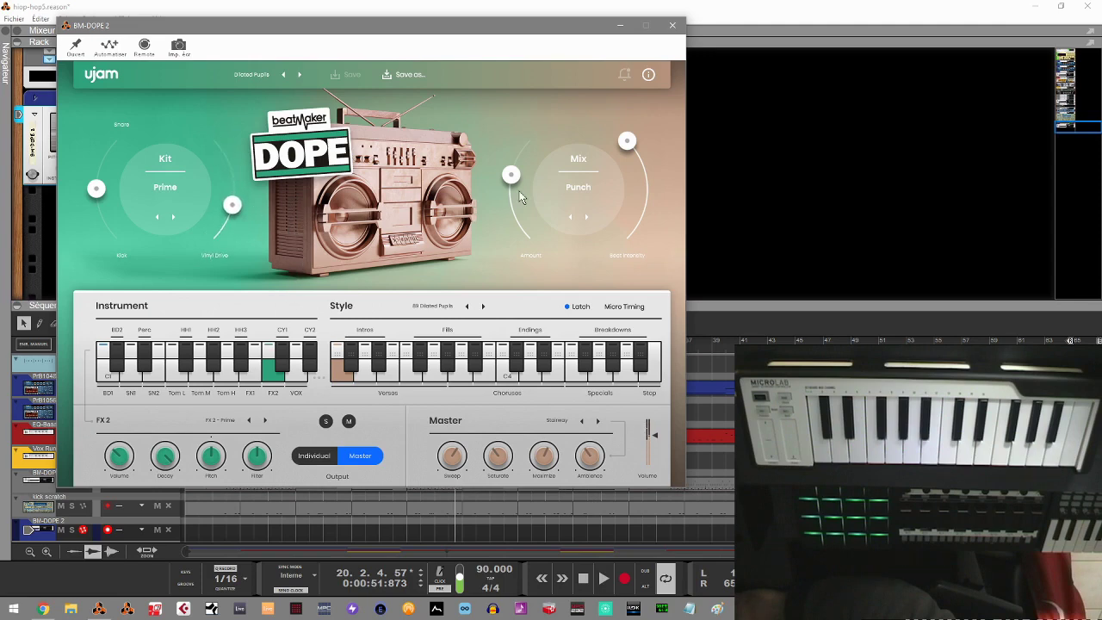
# Step: Audition the Lofi, Cream and Gem mix presets on the looping phrase, raising the mix Amount slightly on Gem
pyautogui.click(582, 194)
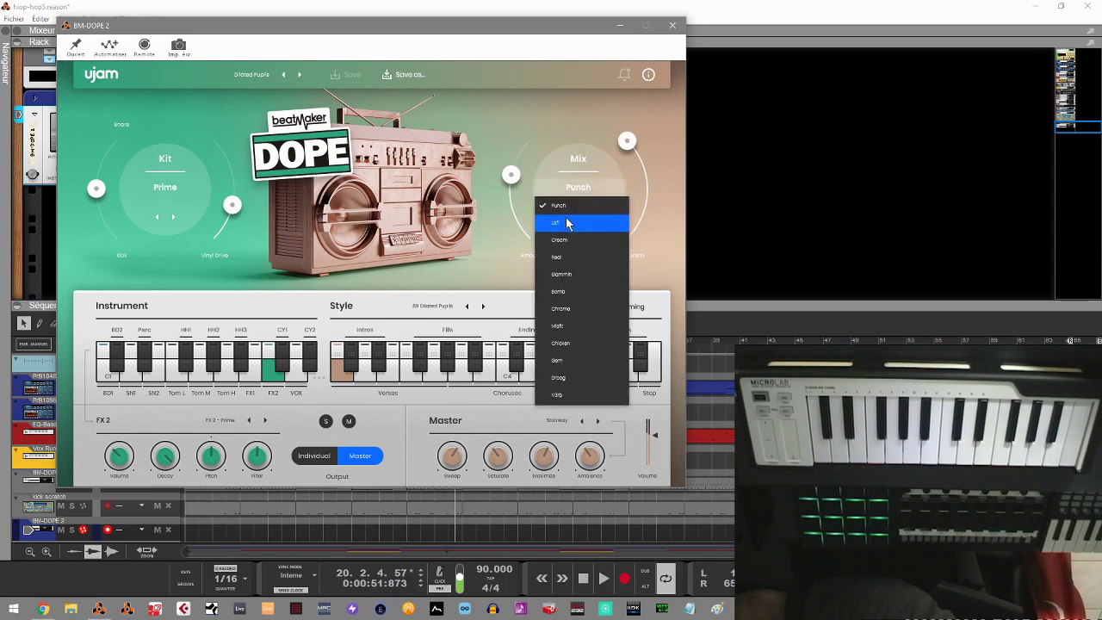
pyautogui.click(565, 217)
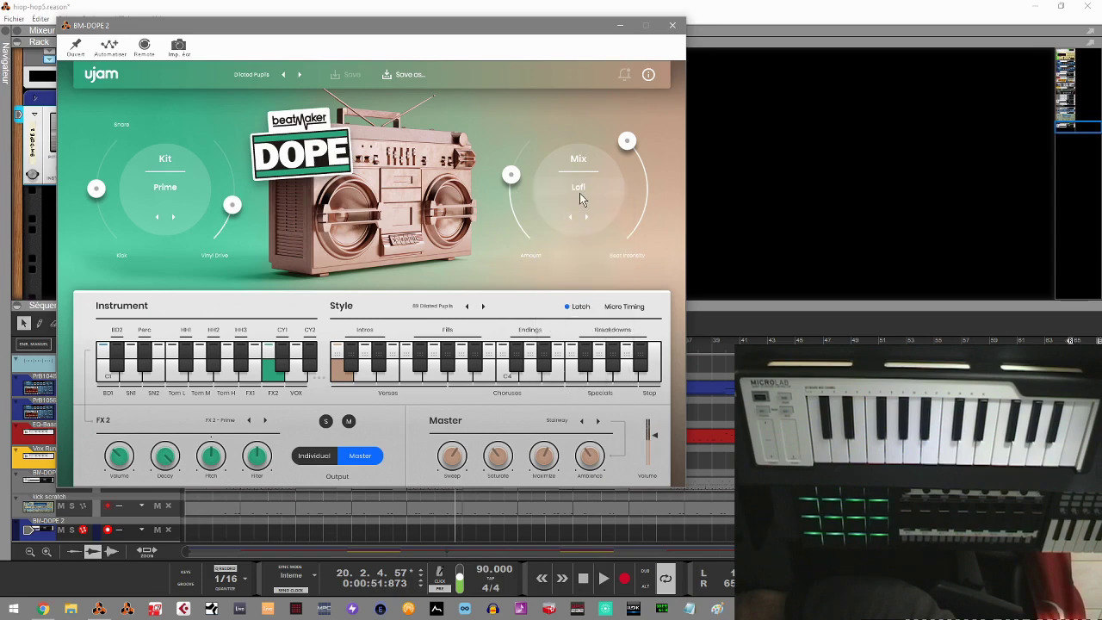
pyautogui.click(579, 195)
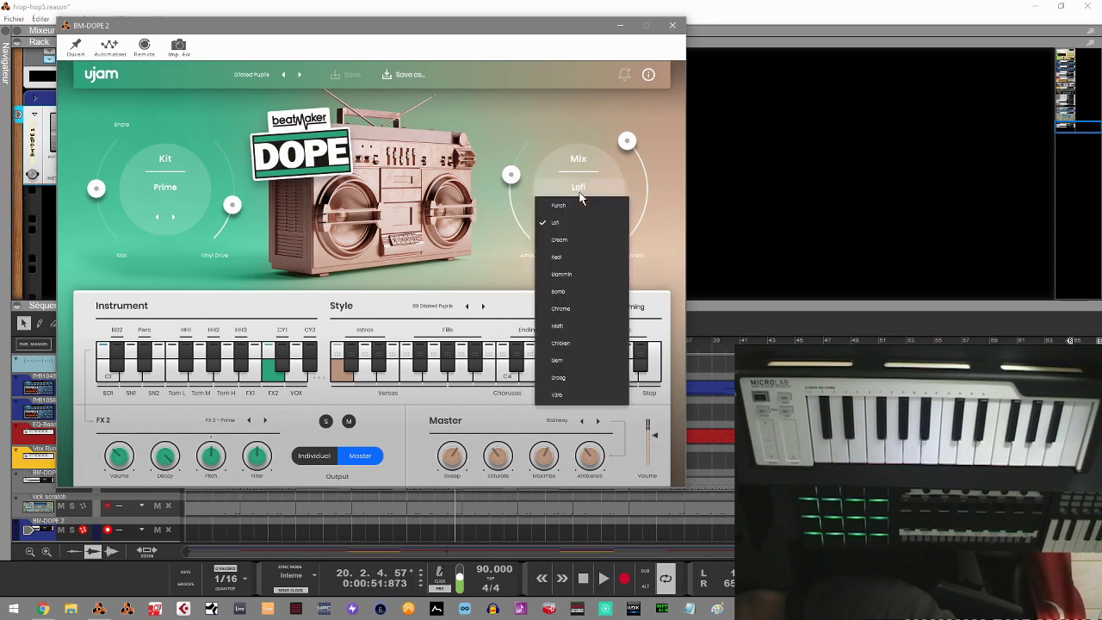
pyautogui.click(574, 241)
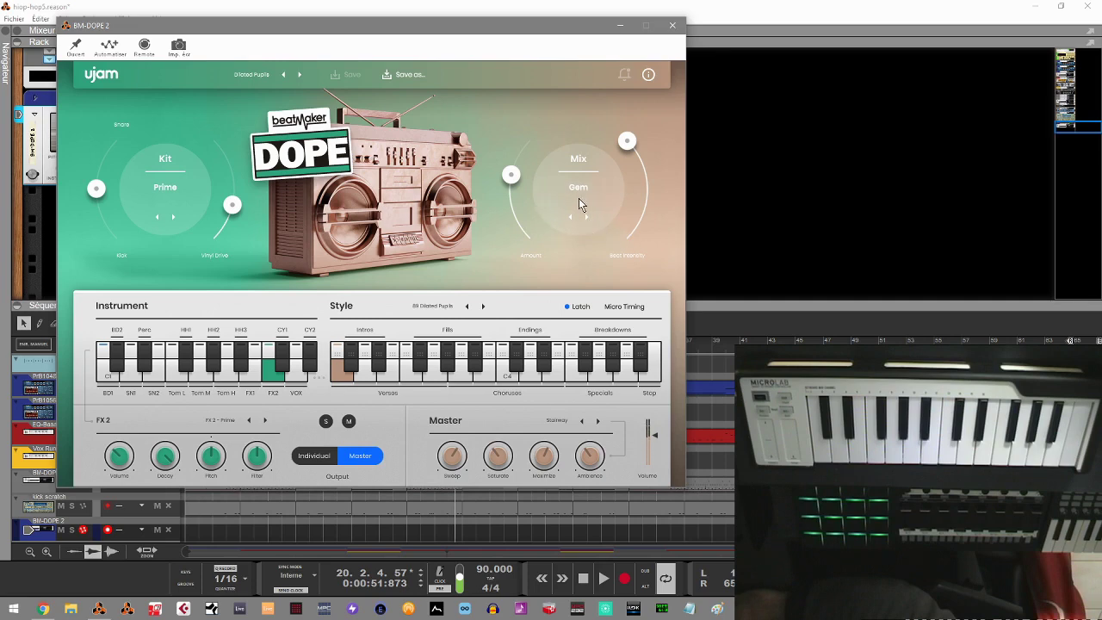
pyautogui.moveTo(509, 178); pyautogui.dragTo(532, 162)
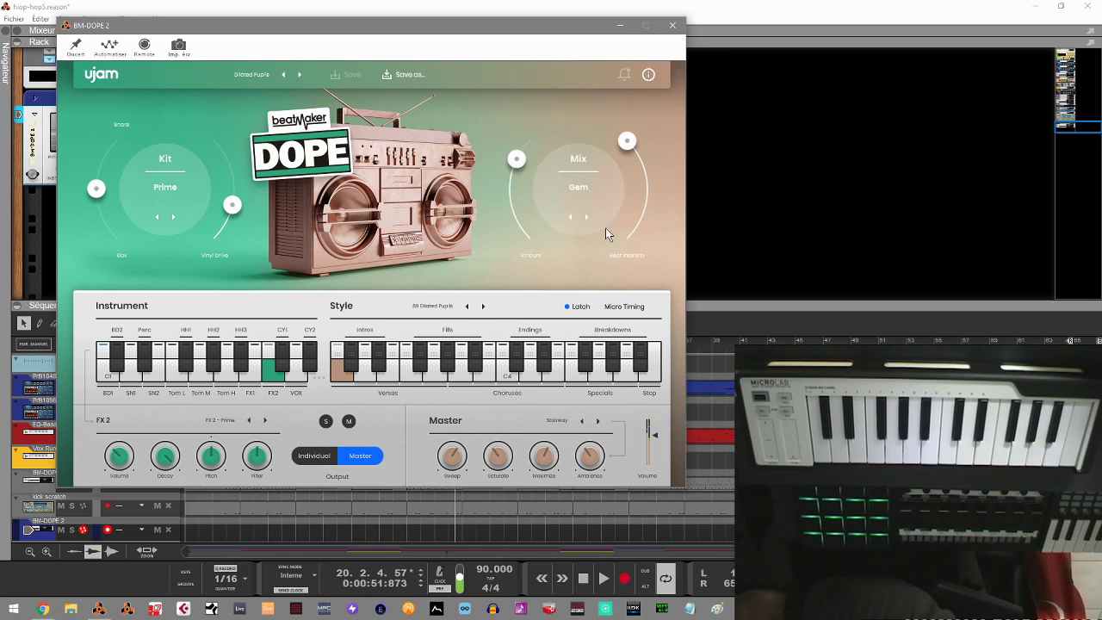
# Step: Select the Punch mix preset with a higher Amount, and lower the kit's Vinyl Drive
pyautogui.click(575, 190)
pyautogui.click(575, 208)
pyautogui.moveTo(516, 164); pyautogui.dragTo(495, 149)
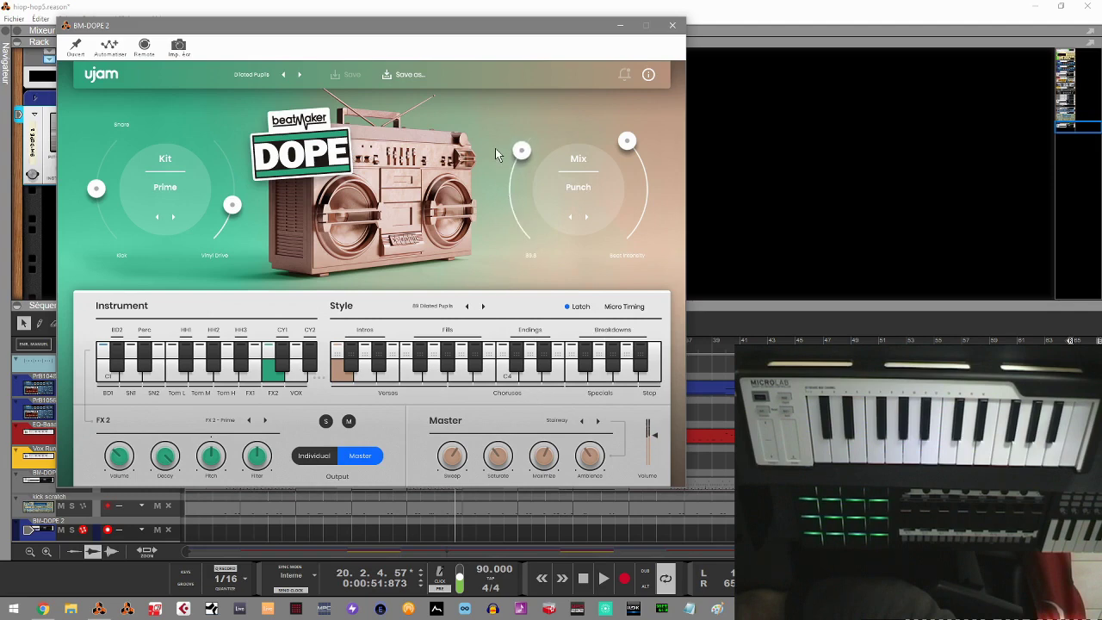
pyautogui.moveTo(231, 205); pyautogui.dragTo(231, 227)
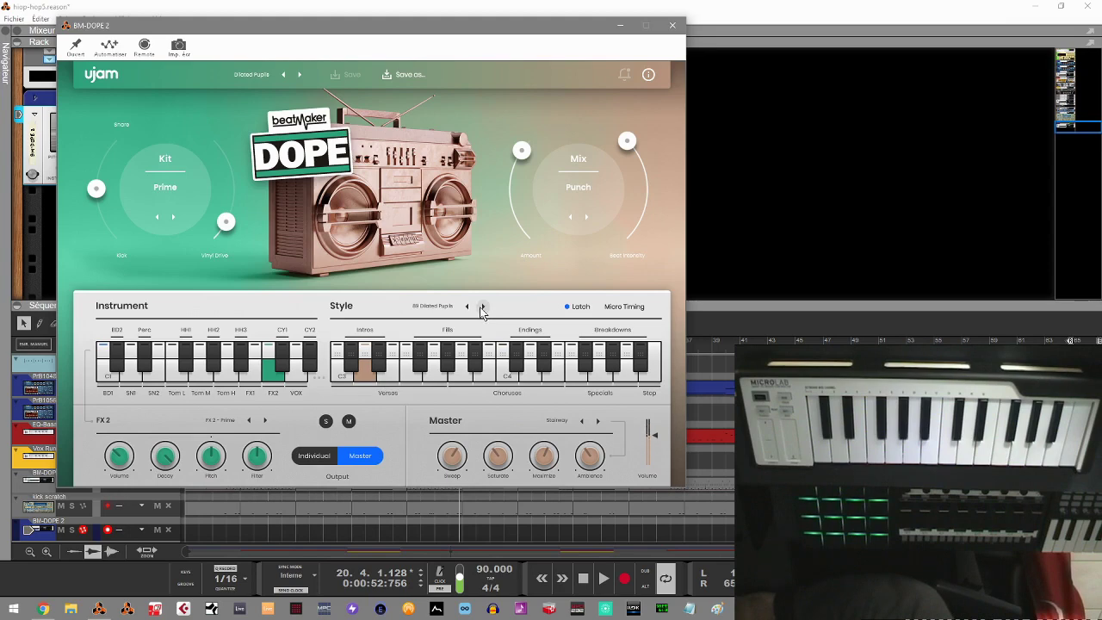
# Step: Browse the list of styles and advance the Style by two, through Healthy Jacken to the style after it
pyautogui.click(428, 307)
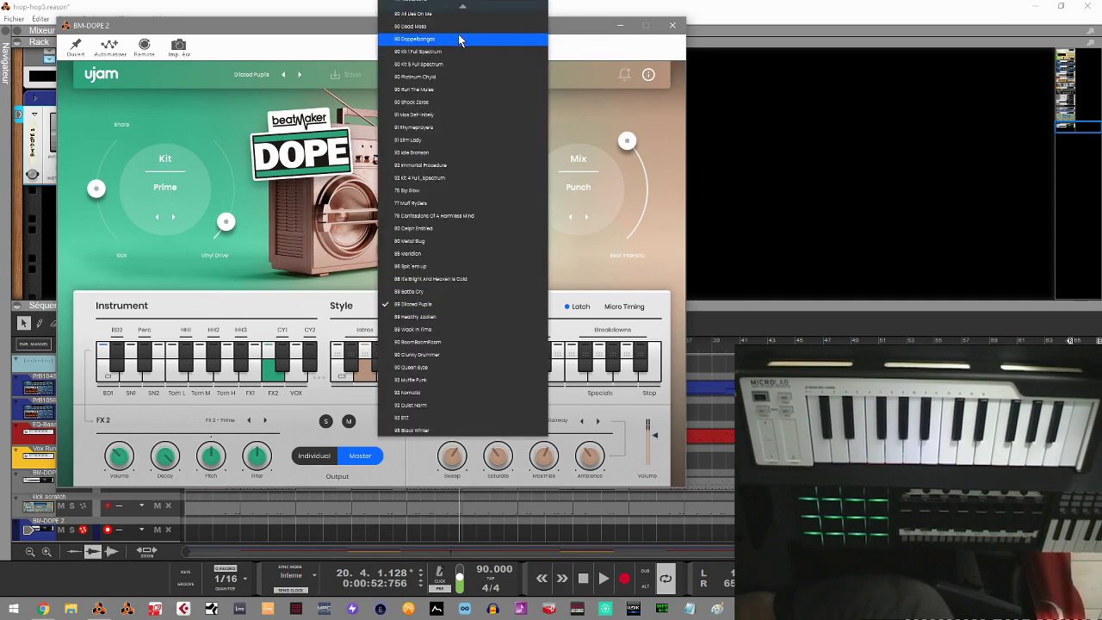
pyautogui.click(606, 282)
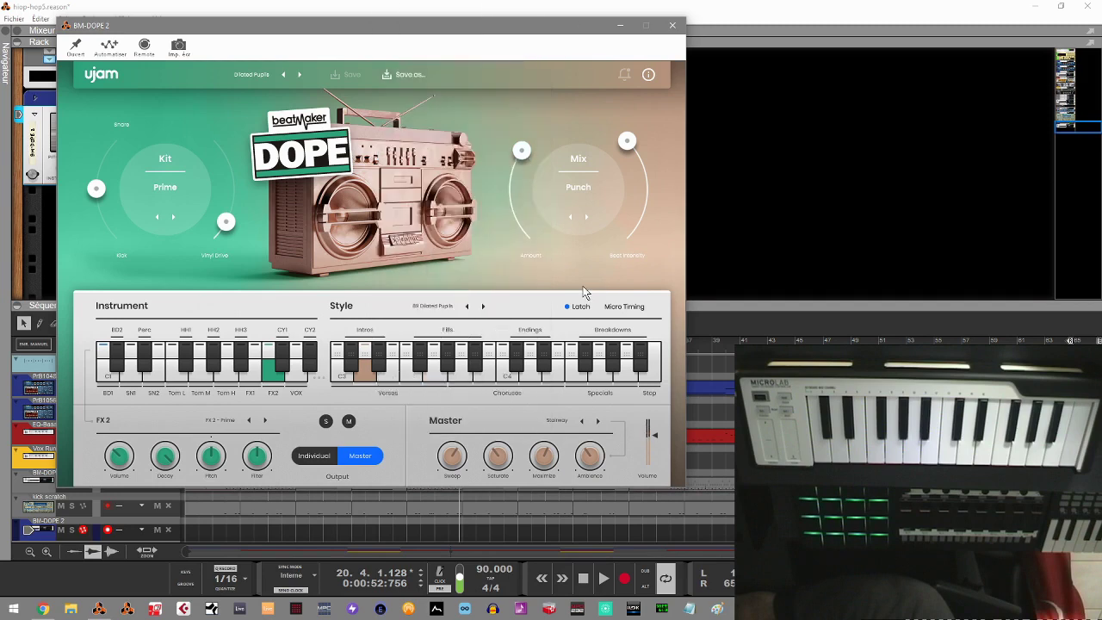
pyautogui.click(484, 306)
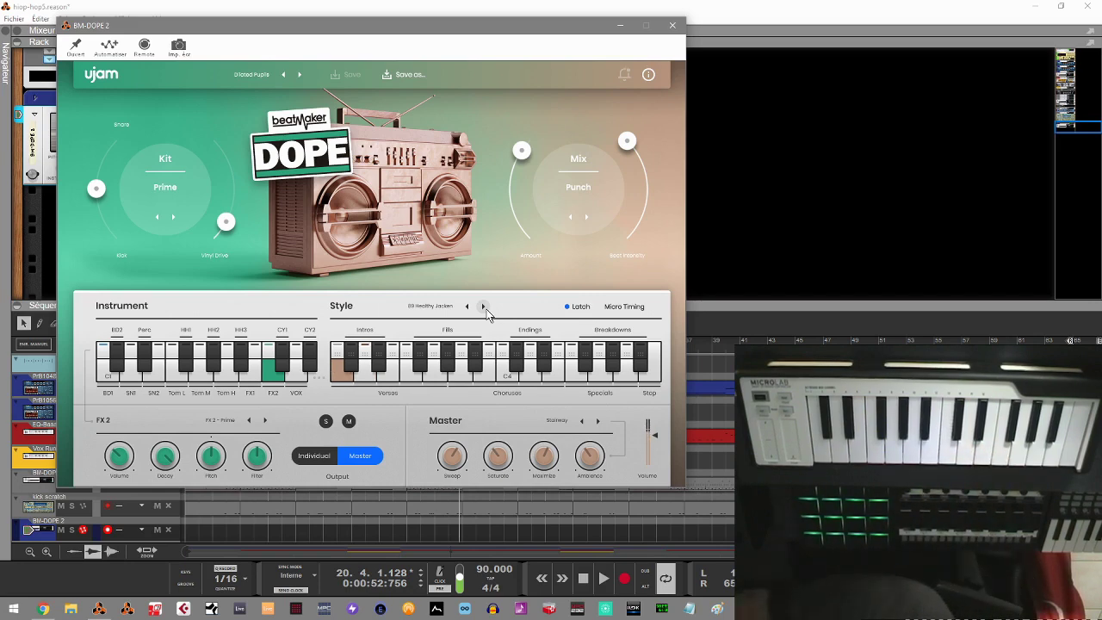
pyautogui.click(484, 307)
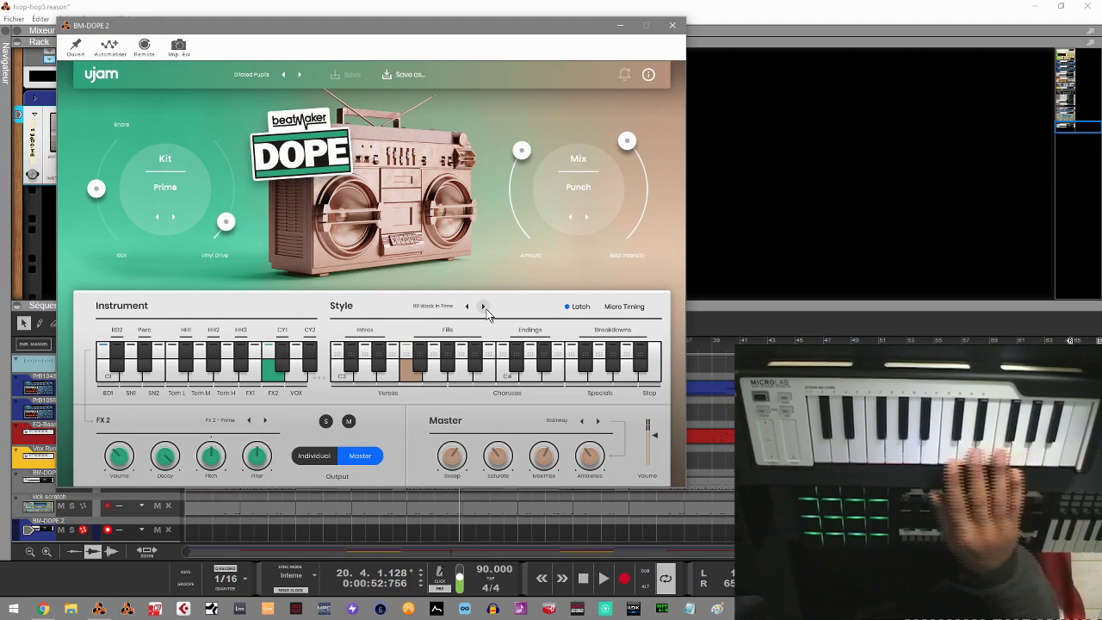
# Step: Advance the Style through BoomBoomRoom, Clunky Drummer, Queen Size and Nomatic to Quiet Norm, auditioning the C3 phrase on Nomatic
pyautogui.click(483, 307)
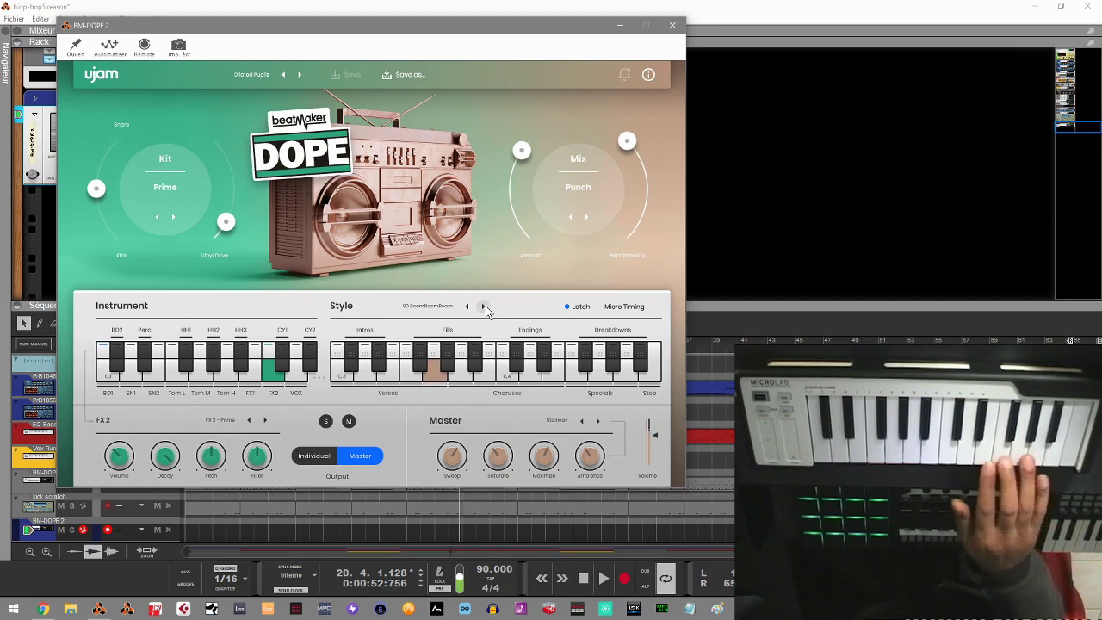
pyautogui.click(486, 306)
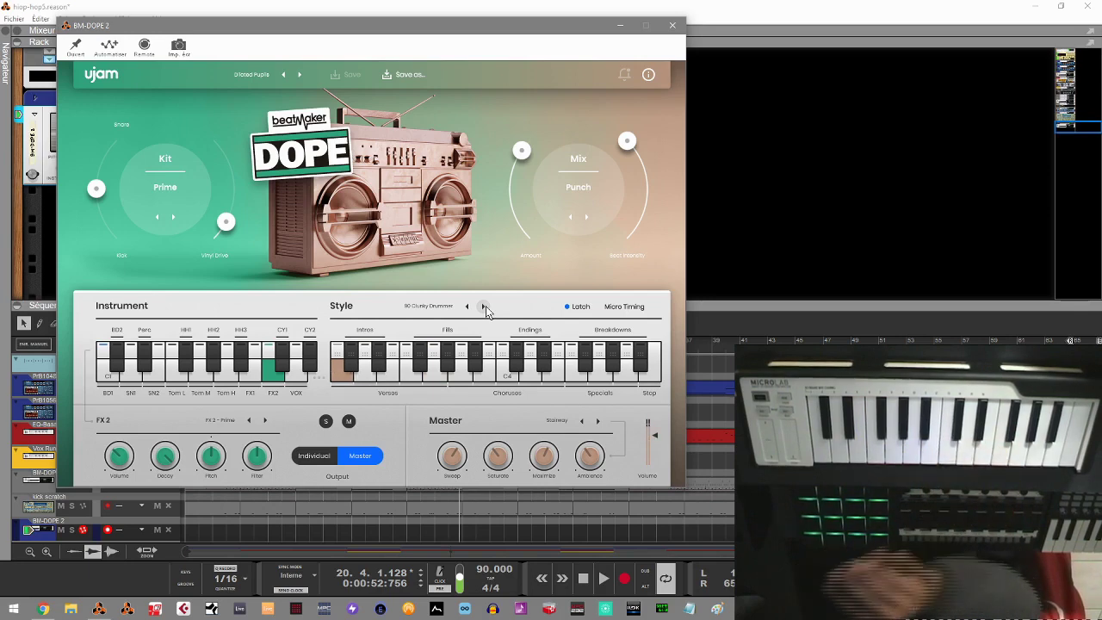
pyautogui.click(486, 306)
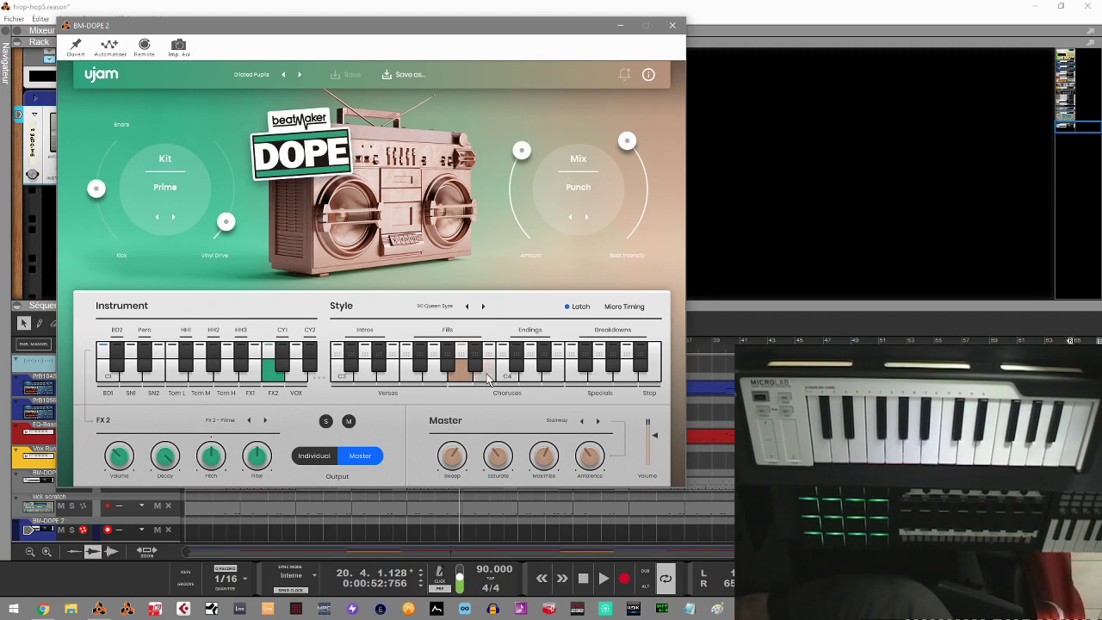
pyautogui.click(483, 306)
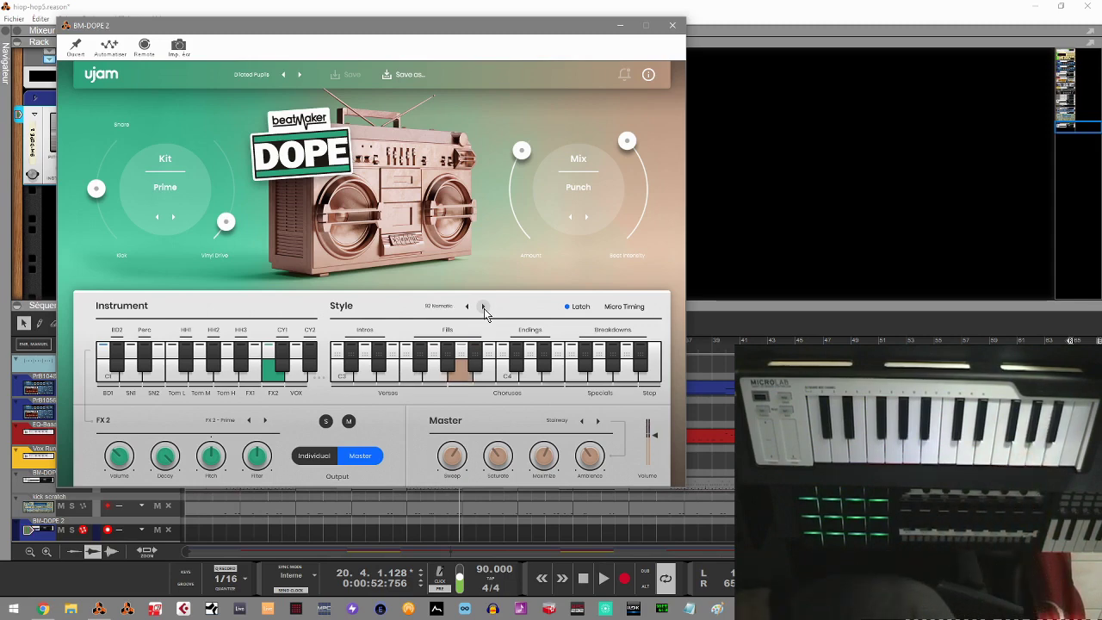
pyautogui.click(348, 371)
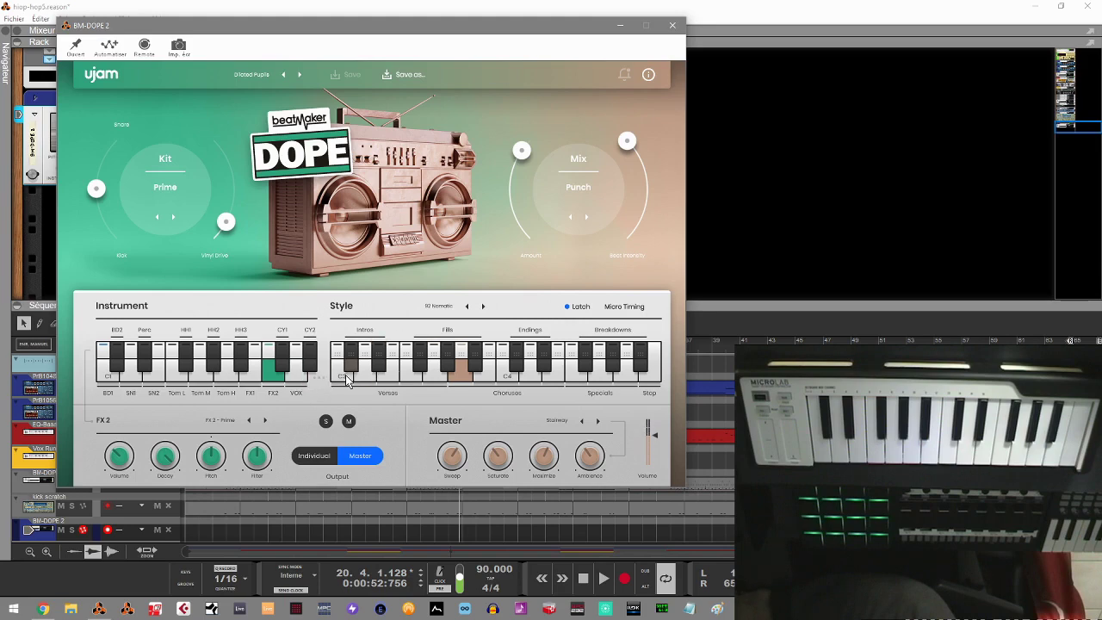
pyautogui.click(343, 381)
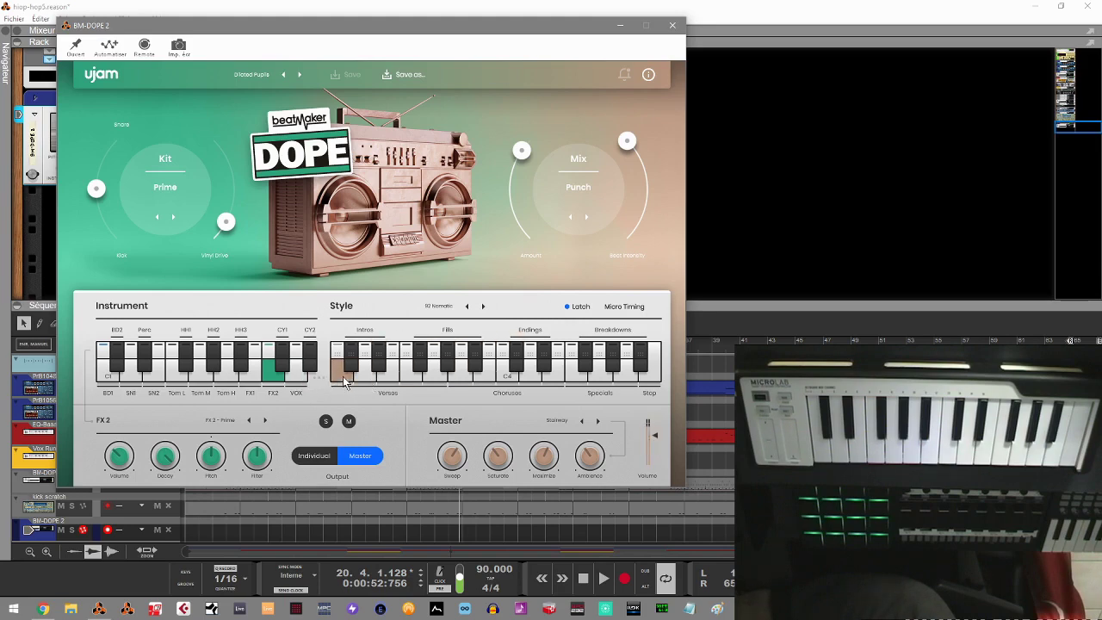
pyautogui.click(483, 306)
# Step: Route Bass Drum 1 to the Master output and check the output routing of Snare 1, Snare 2 and Tom Low
pyautogui.click(105, 379)
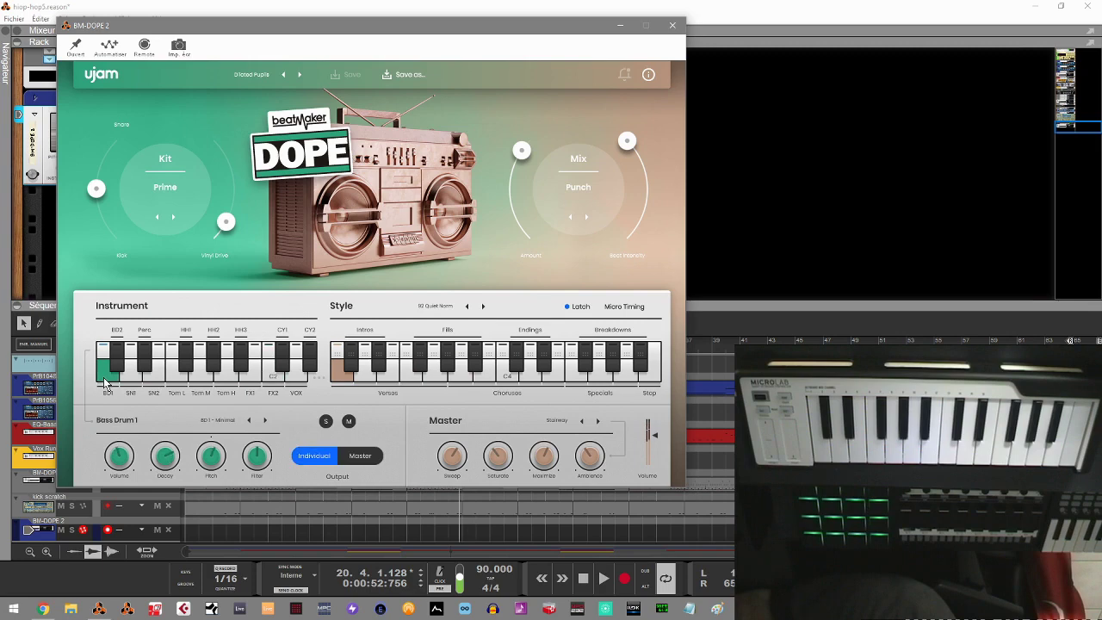
pyautogui.click(357, 459)
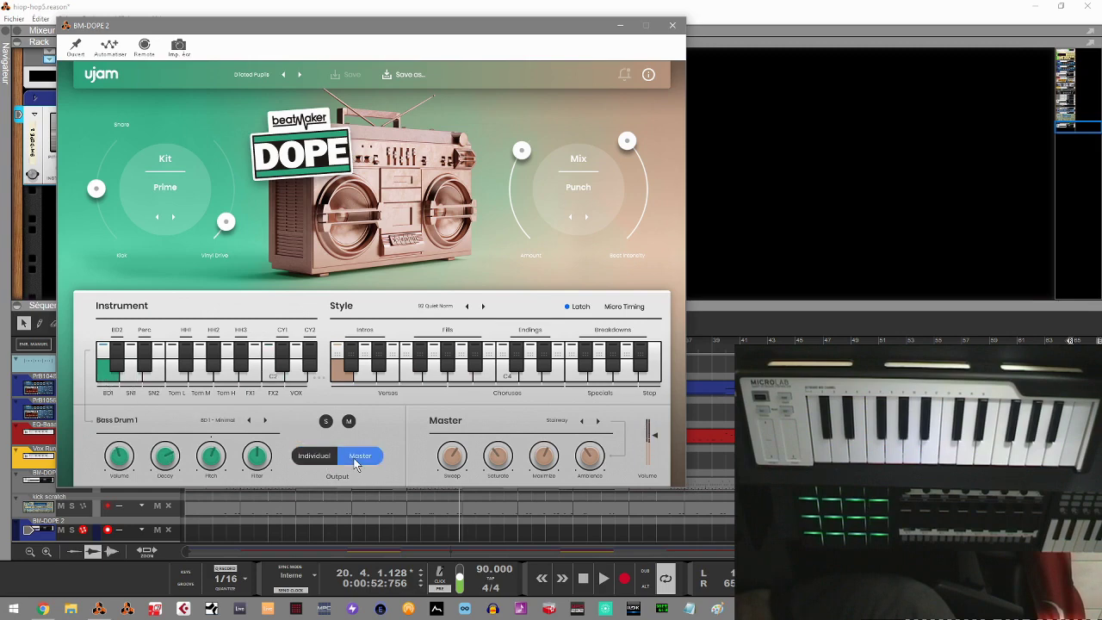
pyautogui.click(129, 381)
pyautogui.click(155, 377)
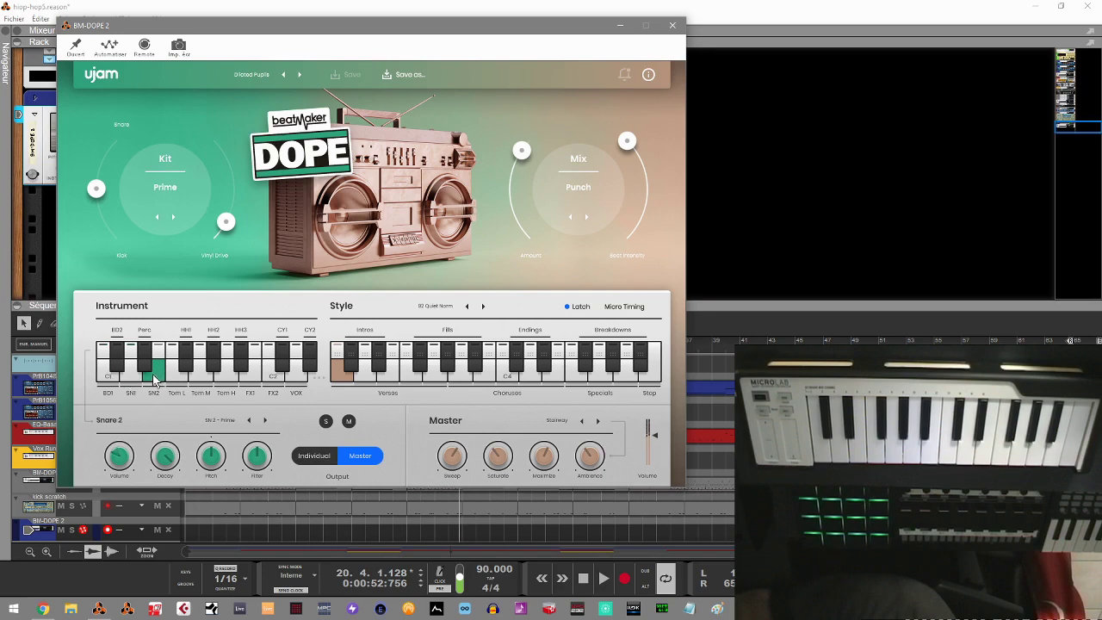
pyautogui.click(179, 377)
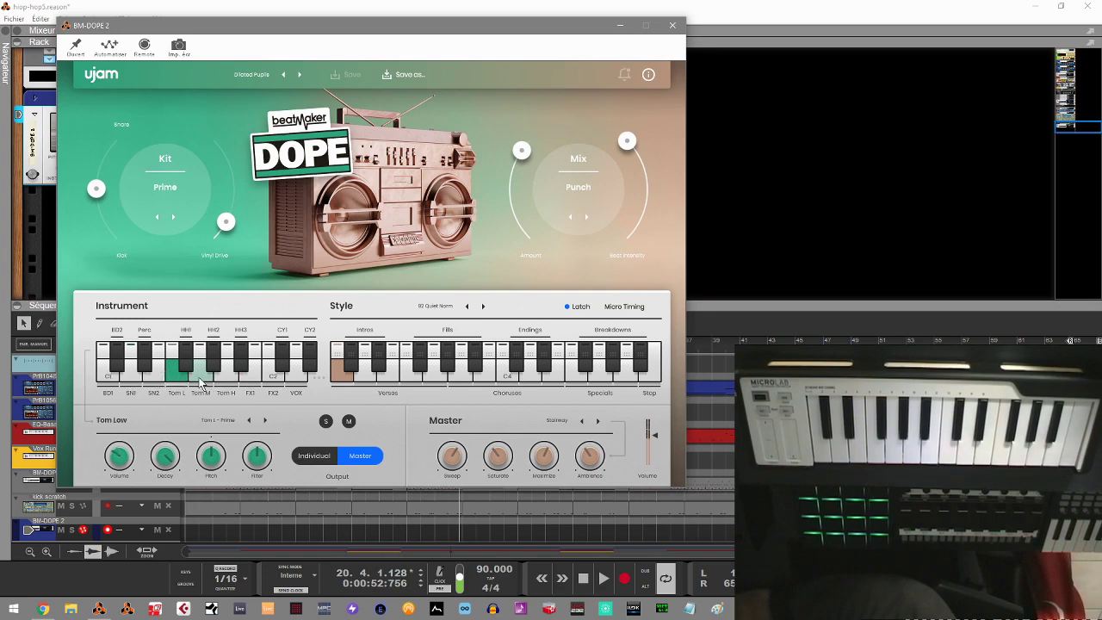
# Step: Advance the Style to Black Winter and try the Micro Timing options: half and double Speed, back to x1, and Quantize at minimum
pyautogui.click(483, 308)
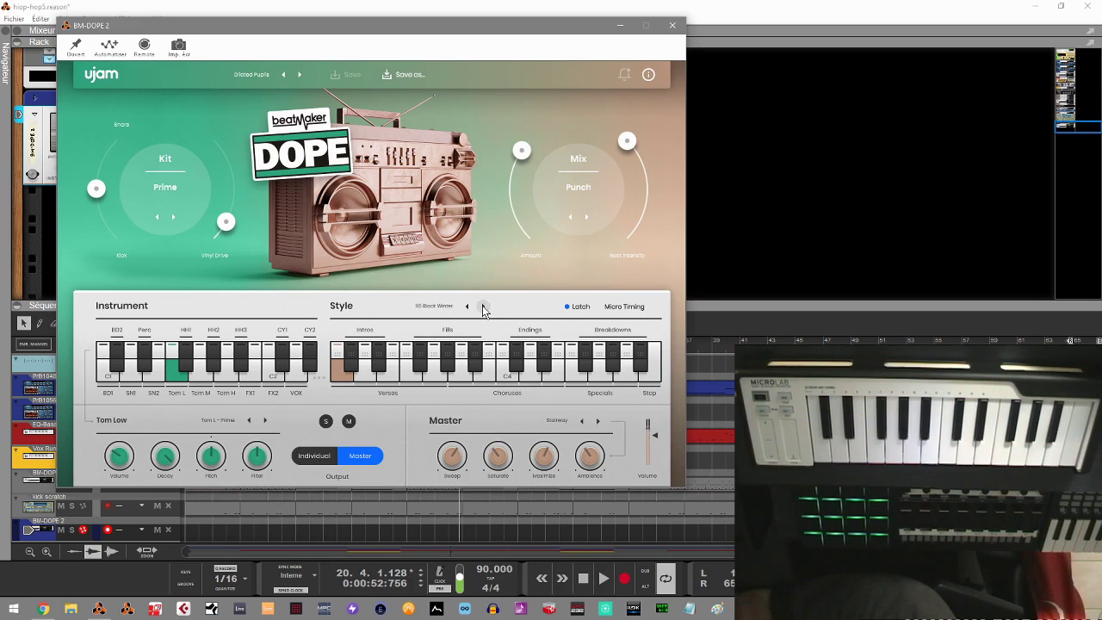
pyautogui.click(628, 307)
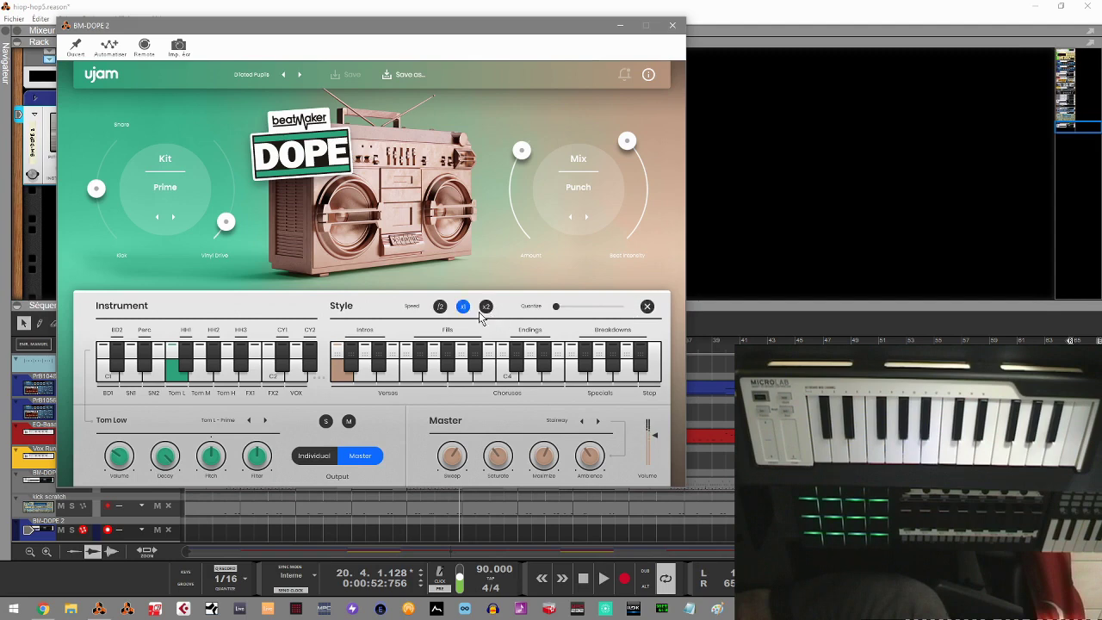
pyautogui.click(440, 308)
pyautogui.click(486, 307)
pyautogui.click(463, 308)
pyautogui.moveTo(557, 308)
pyautogui.mouseDown()
pyautogui.moveTo(607, 307)
pyautogui.moveTo(544, 311)
pyautogui.mouseUp()
pyautogui.click(647, 306)
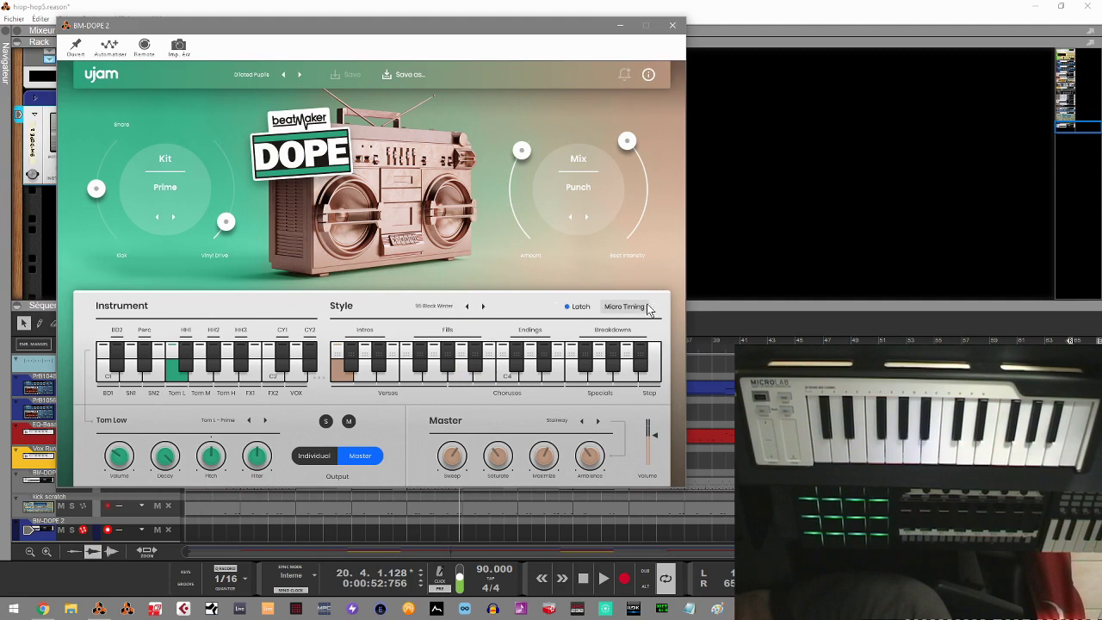
# Step: Advance the Style to Apathetic and browse the full list of styles
pyautogui.click(483, 306)
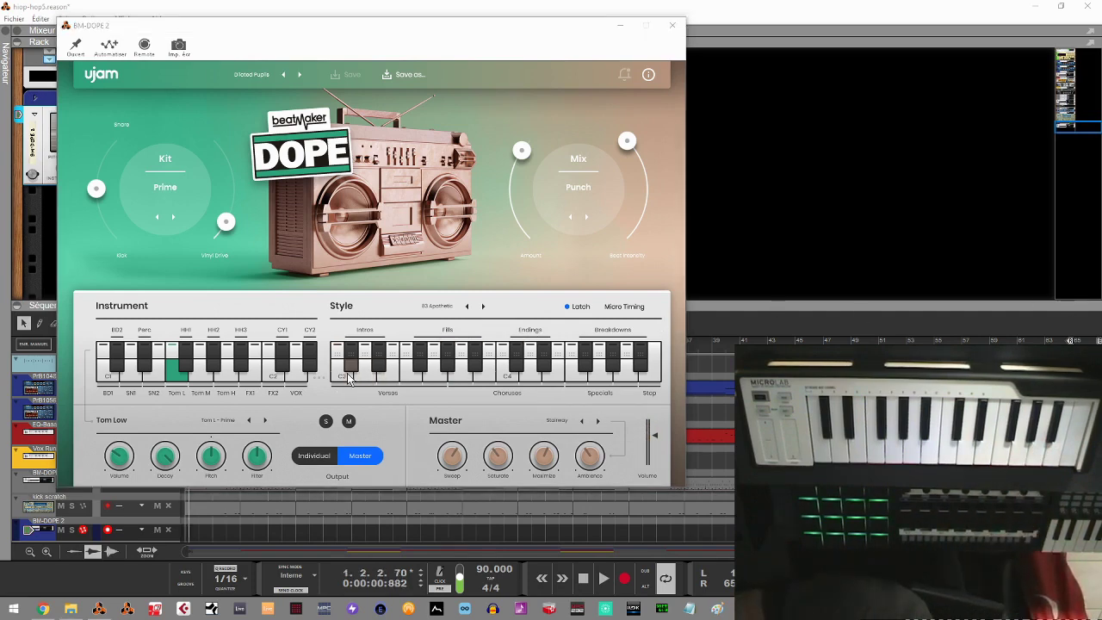
pyautogui.click(435, 307)
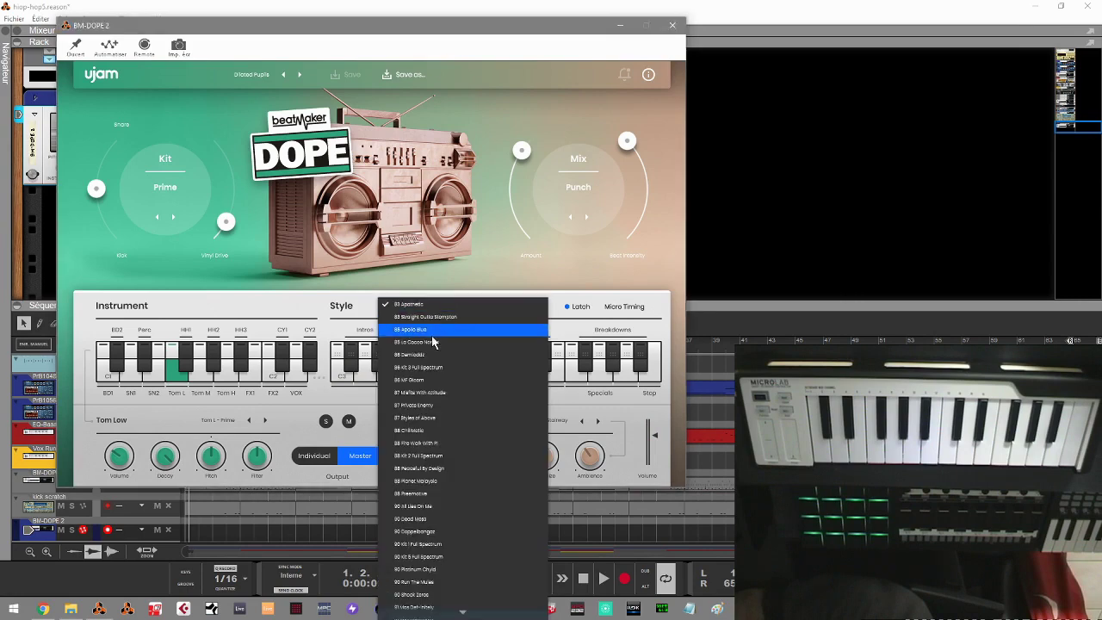
pyautogui.click(605, 298)
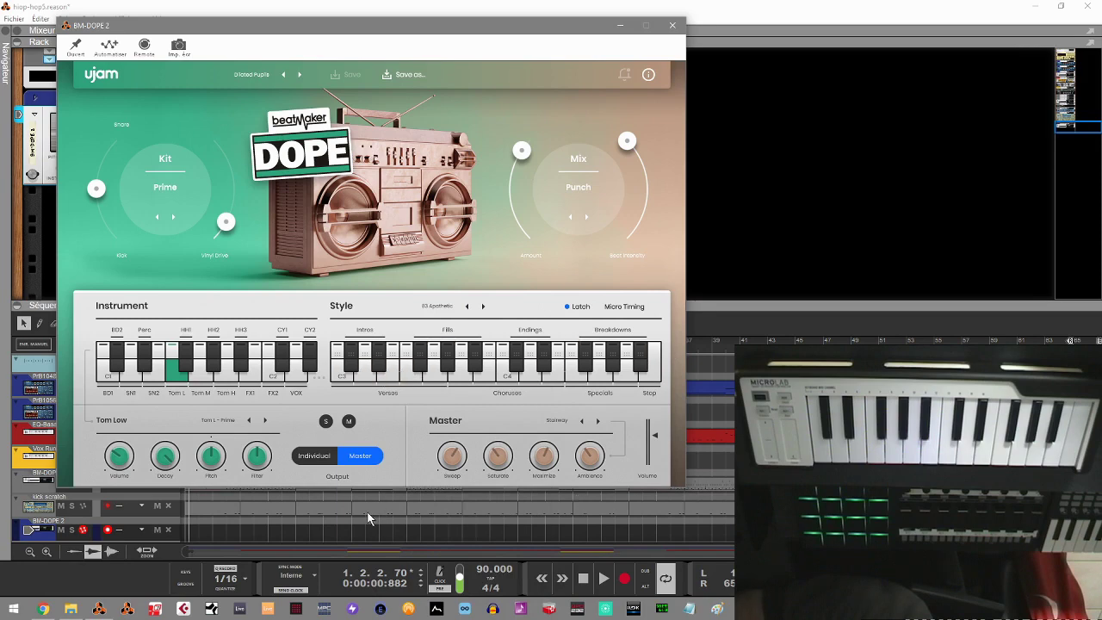
# Step: Place the Apathetic style's C3 phrase as a MIDI clip at bar 1 of the BM-DOPE 2 sequencer track
pyautogui.click(357, 379)
pyautogui.click(337, 358)
pyautogui.click(337, 357)
pyautogui.click(204, 538)
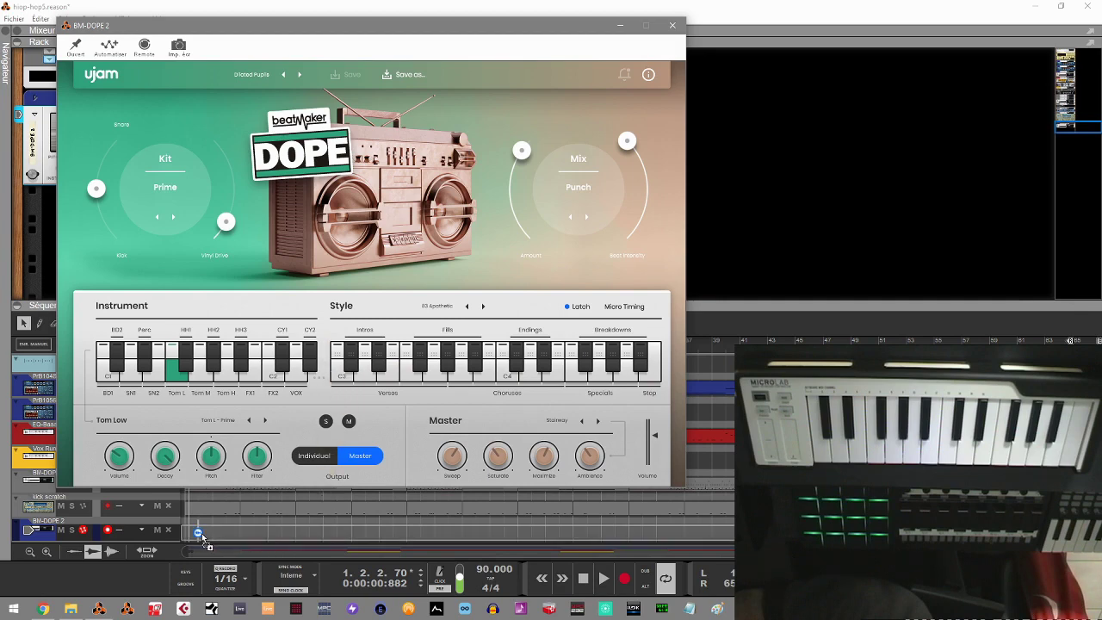
pyautogui.moveTo(214, 540); pyautogui.dragTo(194, 540)
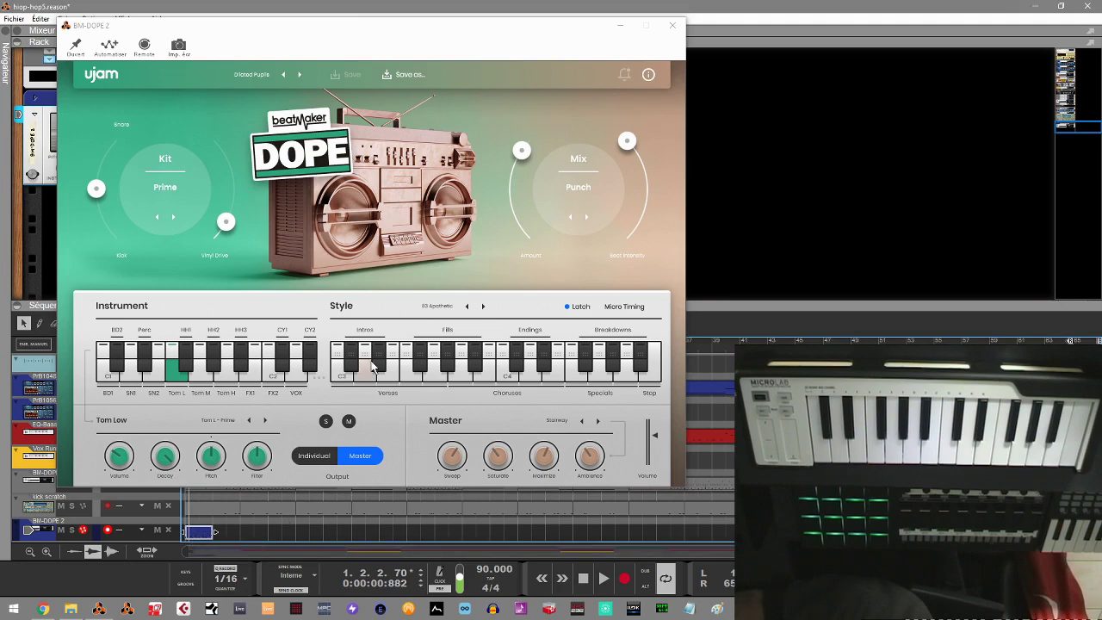
# Step: Open the phrase clip to examine its MIDI notes, close the plugin window, and return to the arrangement
pyautogui.doubleClick(201, 536)
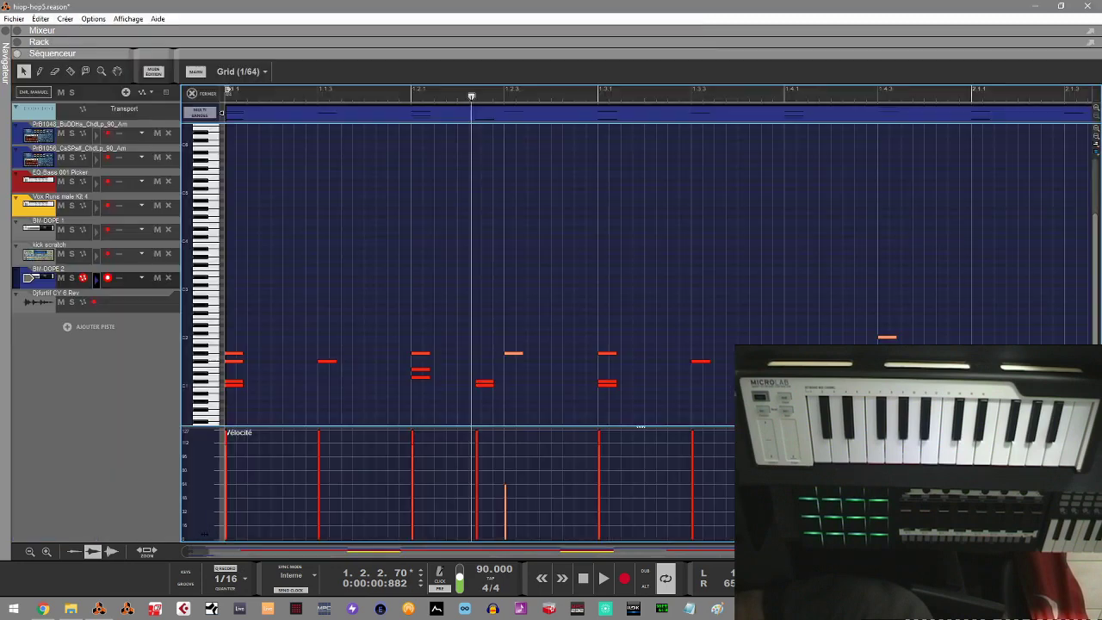
pyautogui.click(672, 25)
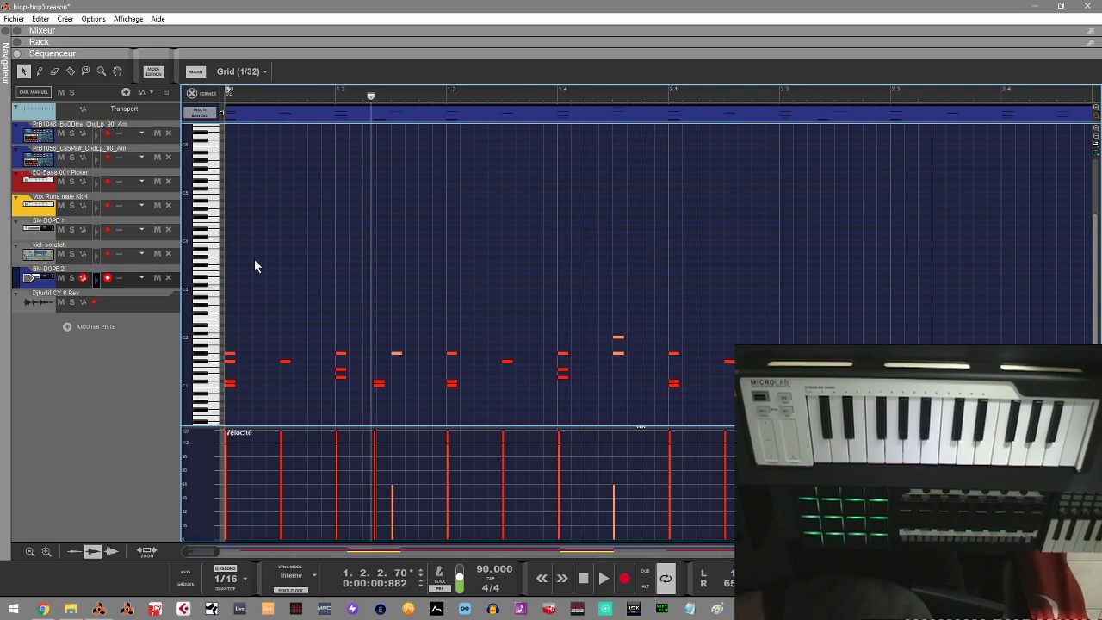
pyautogui.click(193, 93)
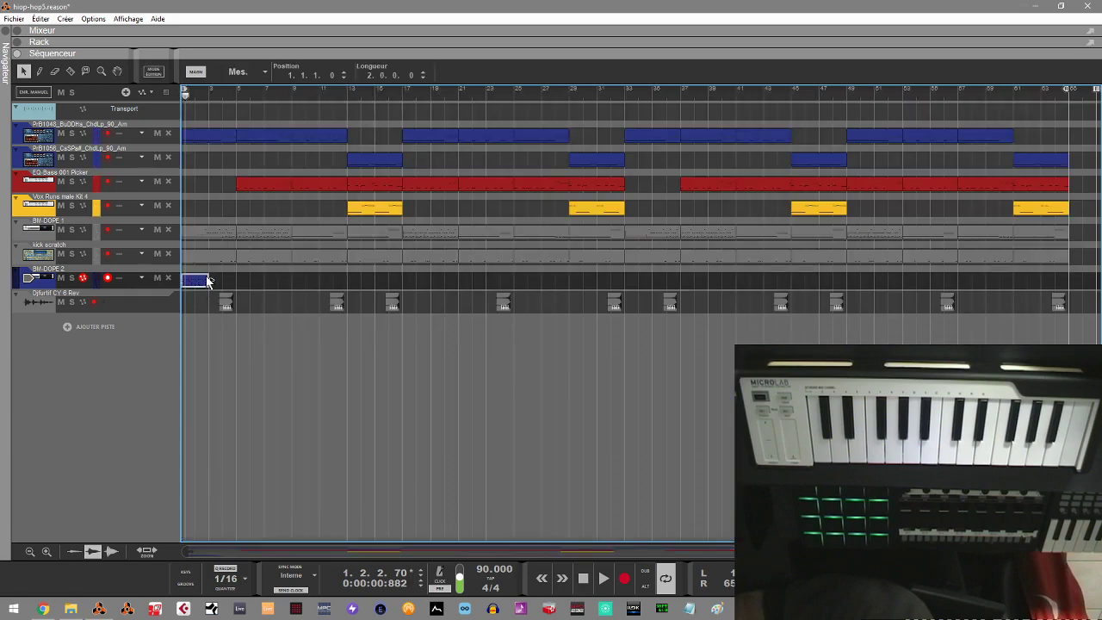
# Step: Delete the phrase clip and the BM-DOPE 2 track together with its whole device group
pyautogui.press('Delete')
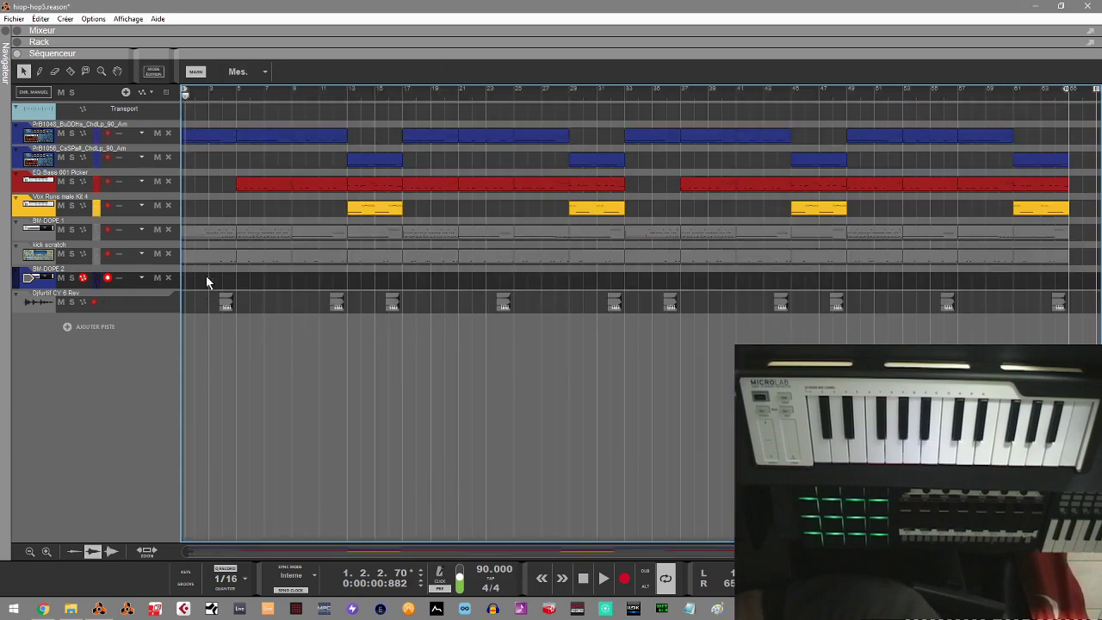
pyautogui.click(32, 291)
pyautogui.press('Delete')
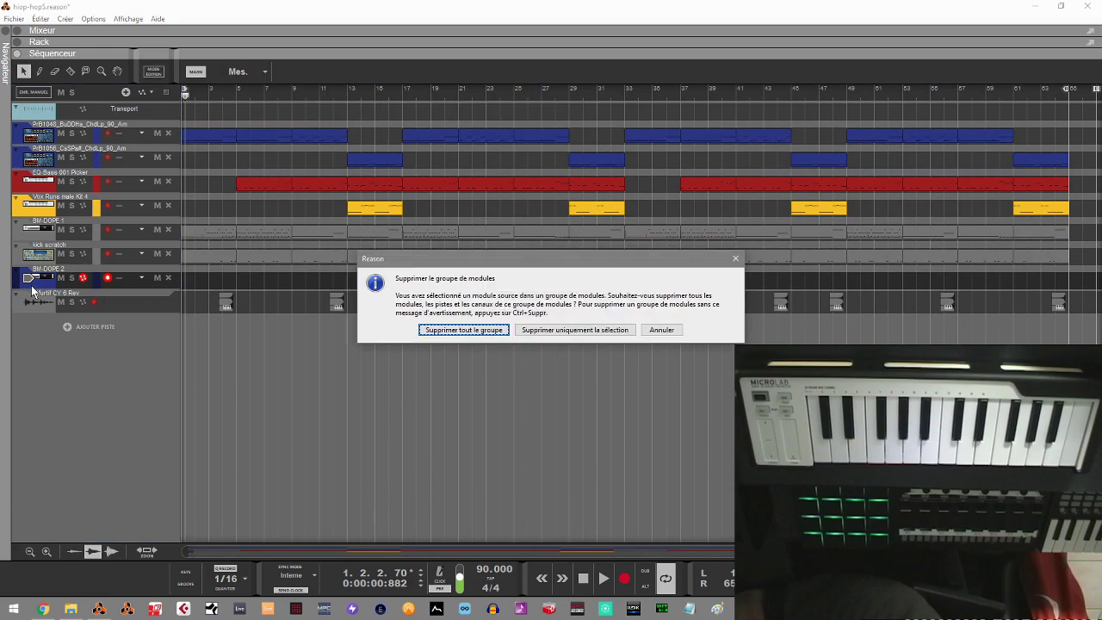
pyautogui.click(440, 336)
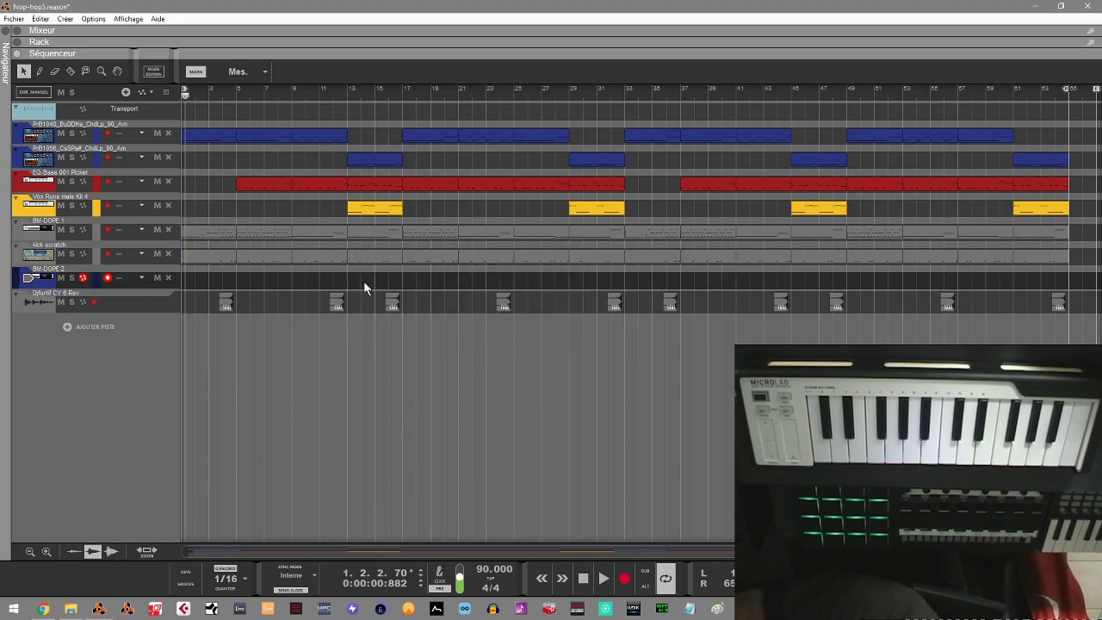
# Step: Show the rack at full height in place of the sequencer and start song playback
pyautogui.click(17, 42)
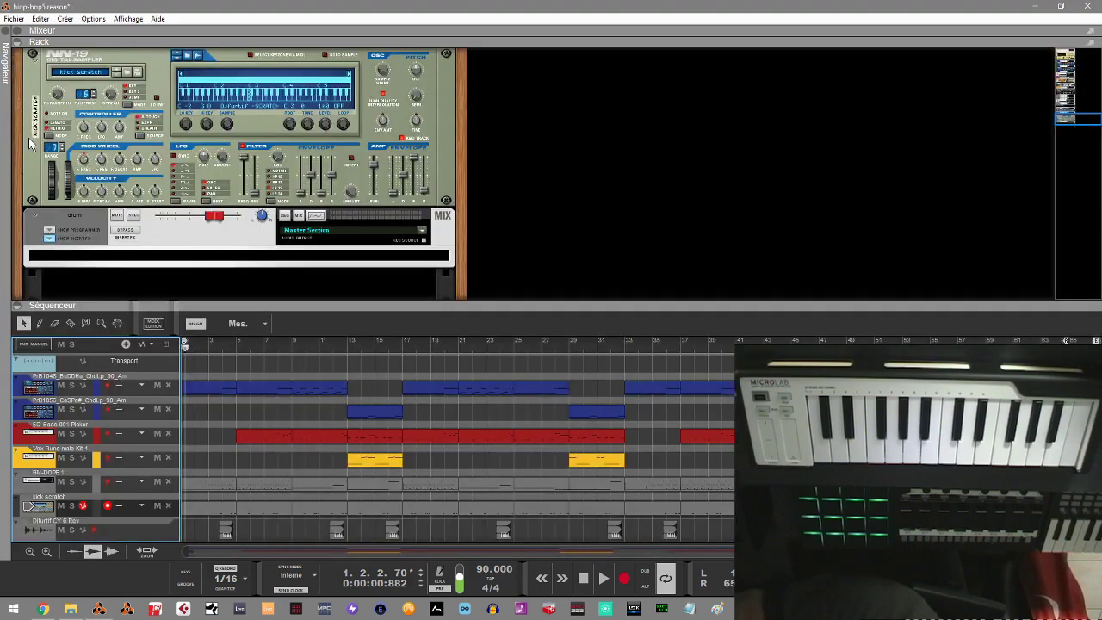
pyautogui.click(17, 306)
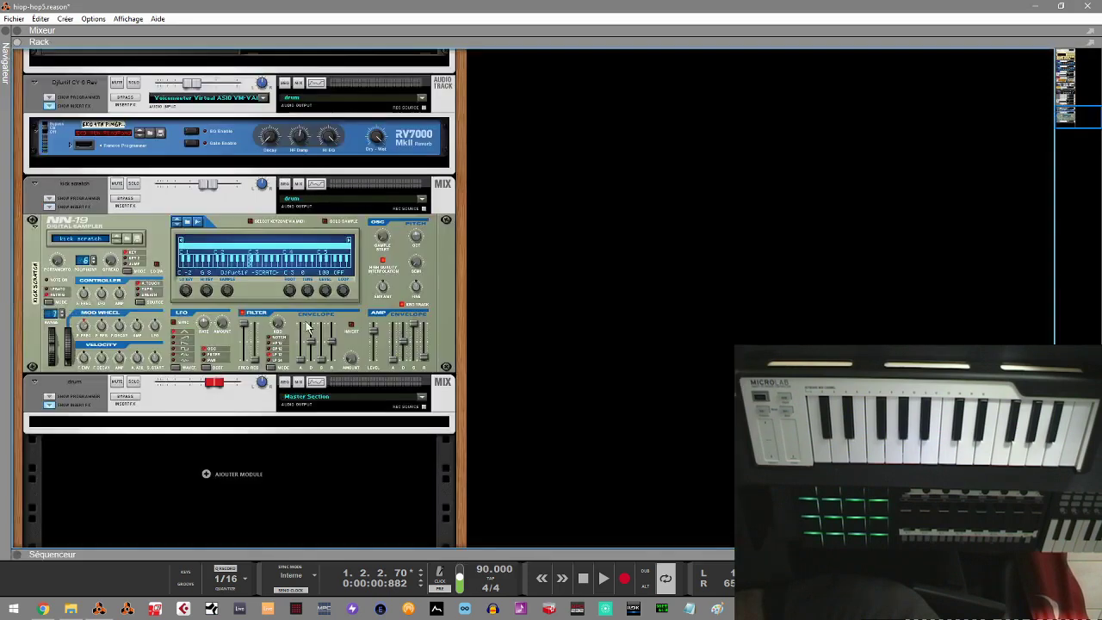
pyautogui.click(602, 578)
pyautogui.click(583, 579)
pyautogui.click(602, 579)
# Step: Toggle Solo on and off for the SAMPLE mix channel below the two Dr.OctoRex players
pyautogui.moveTo(1064, 110); pyautogui.dragTo(1066, 62)
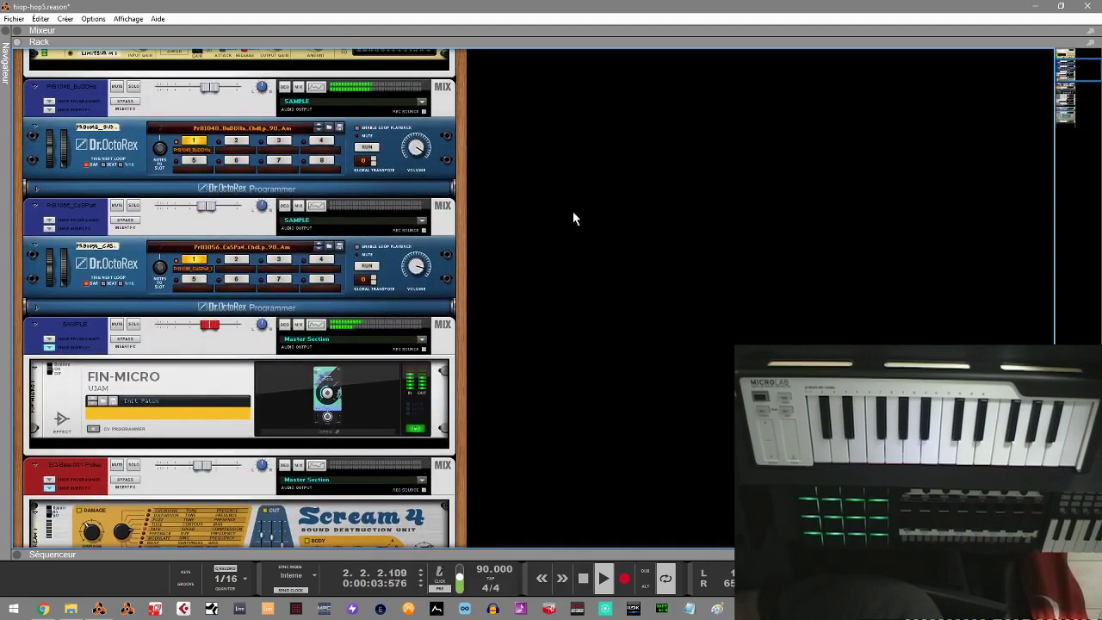
pyautogui.click(134, 324)
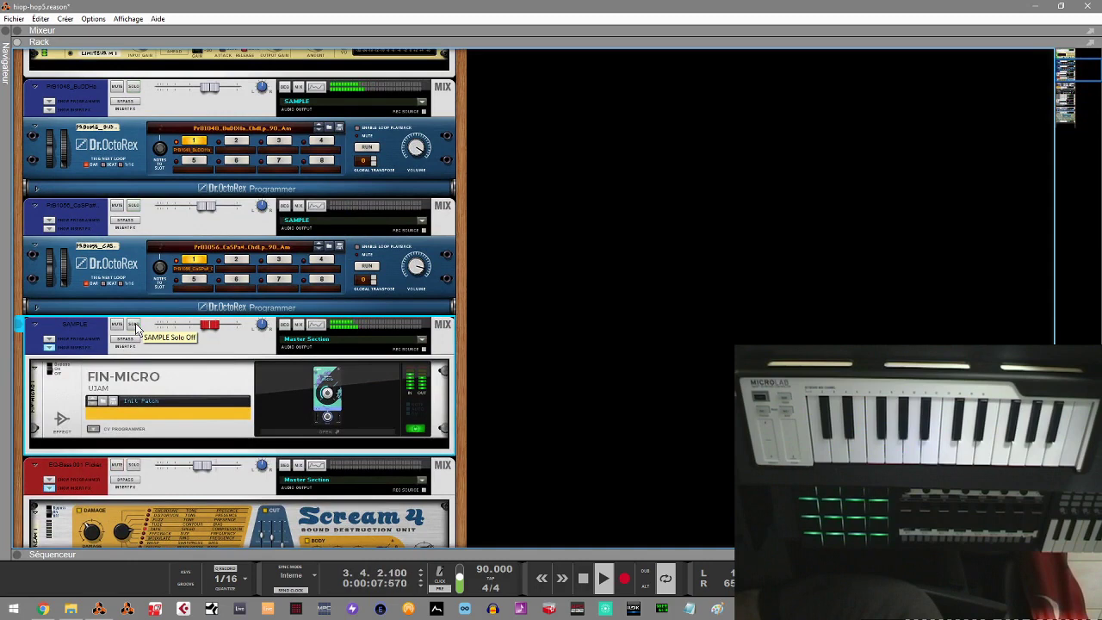
pyautogui.click(135, 323)
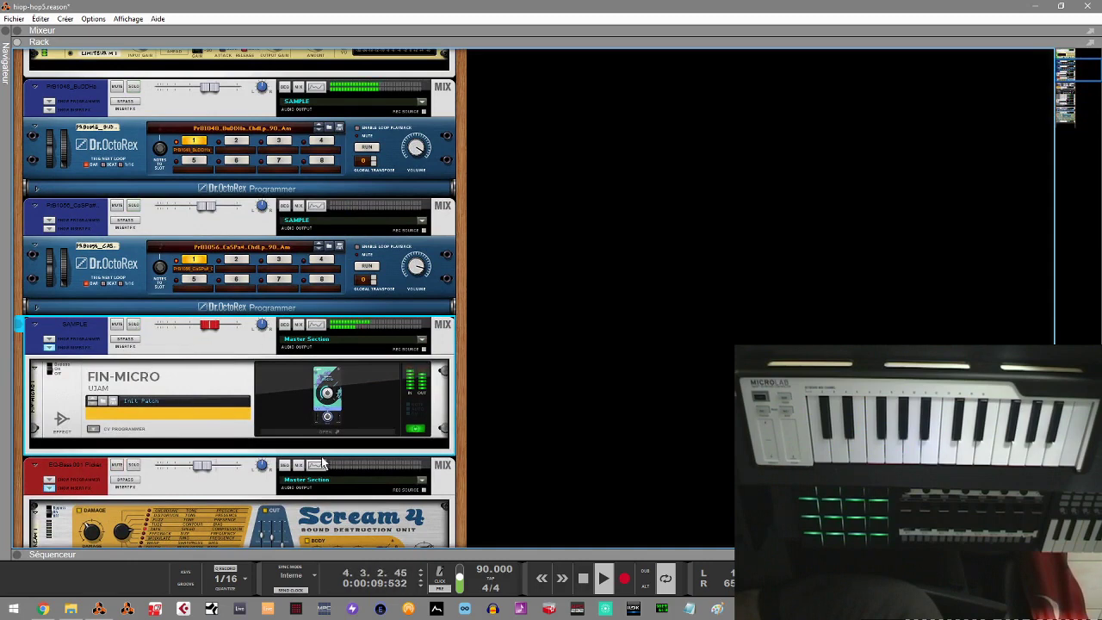
# Step: Open the Finisher Micro effect on the SAMPLE channel and browse its list of modes
pyautogui.click(315, 429)
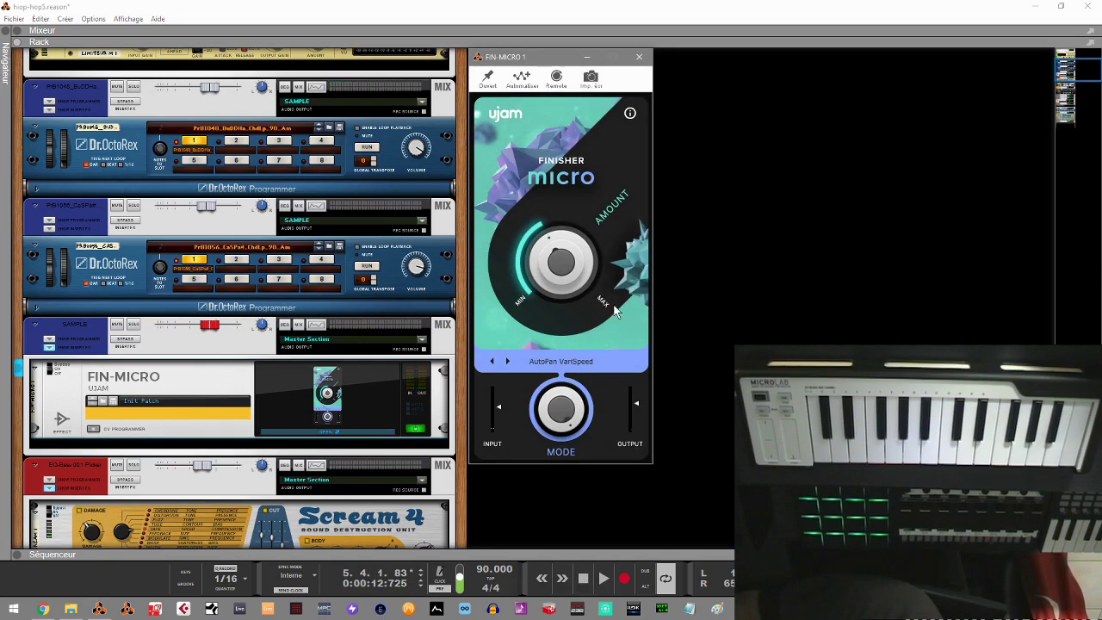
pyautogui.click(557, 363)
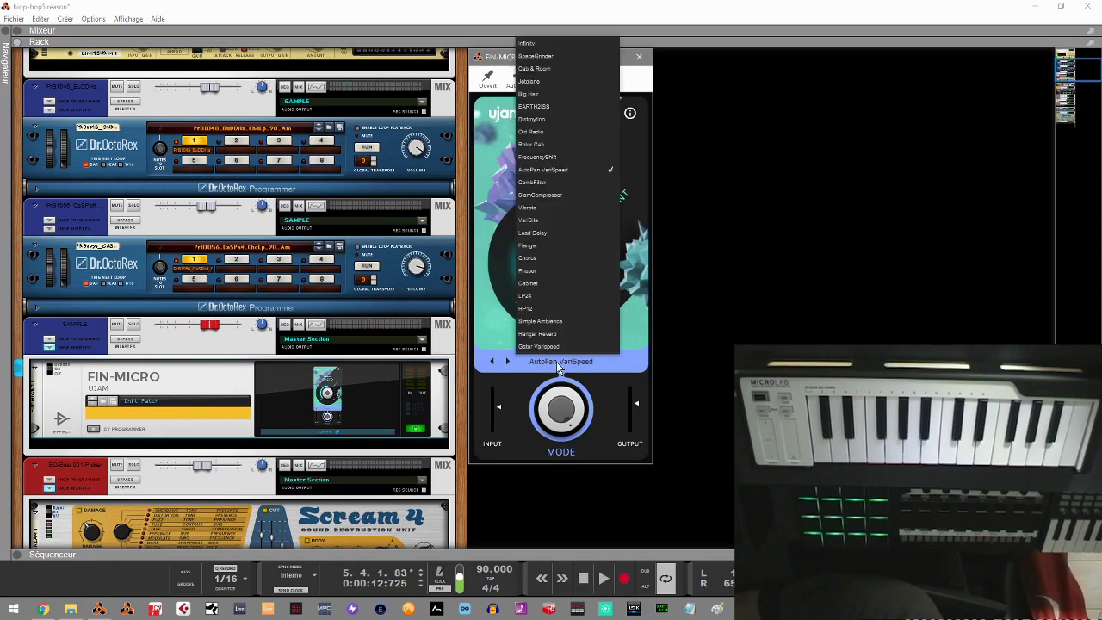
pyautogui.click(511, 432)
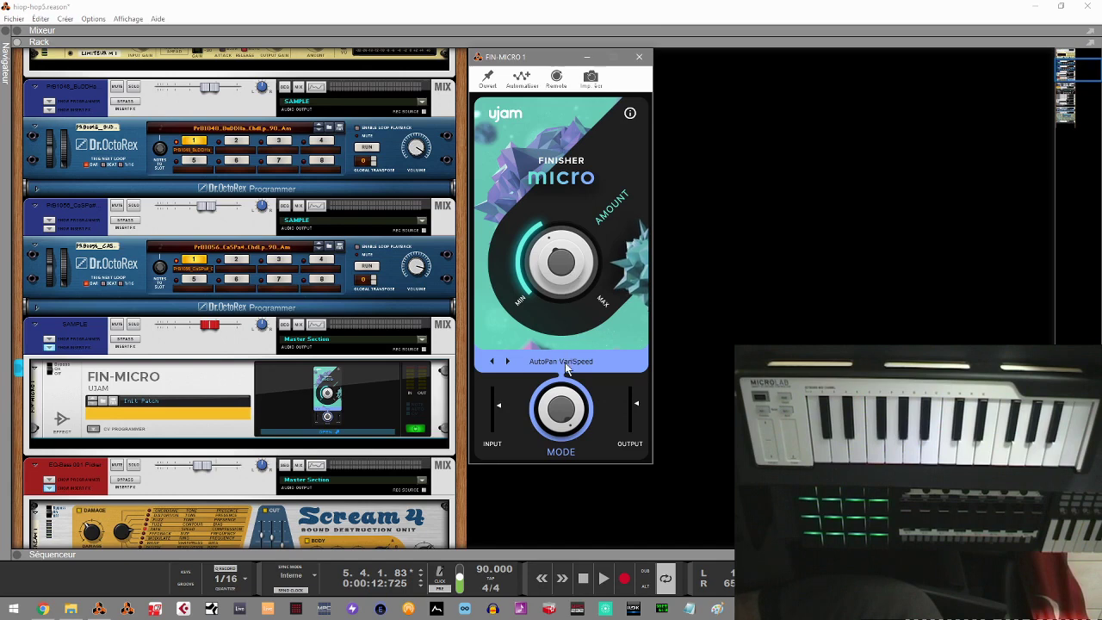
# Step: Lower Finisher Micro's Amount in AutoPan VariSpeed mode, and play the song with the effect's window reopened
pyautogui.moveTo(559, 303)
pyautogui.mouseDown()
pyautogui.moveTo(557, 191)
pyautogui.moveTo(568, 308)
pyautogui.moveTo(567, 199)
pyautogui.moveTo(572, 298)
pyautogui.mouseUp()
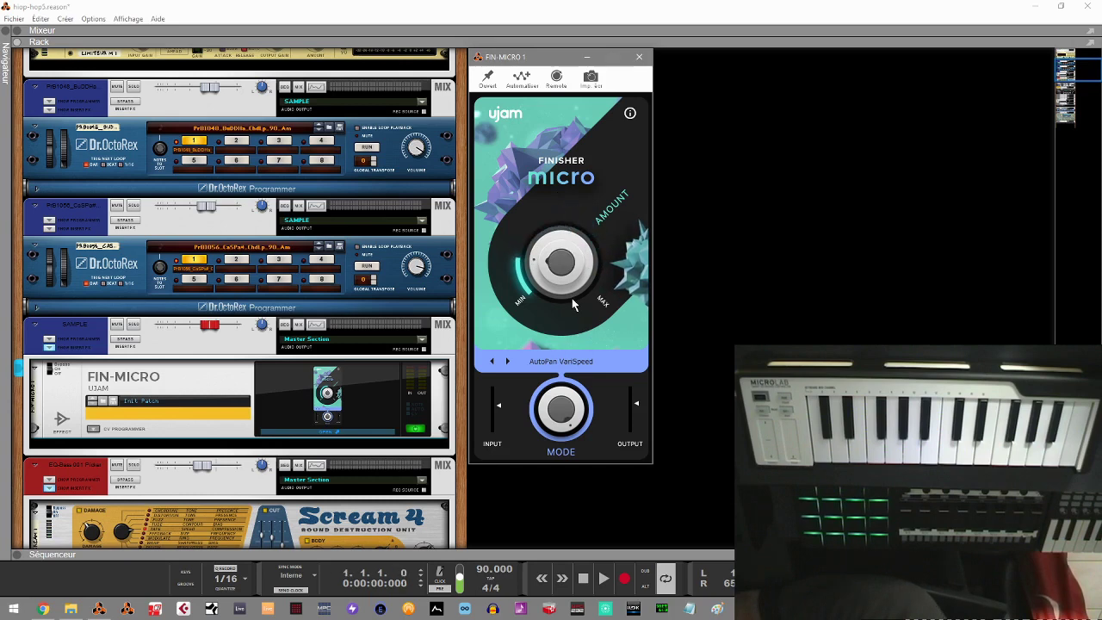
pyautogui.rightClick(571, 298)
pyautogui.click(809, 277)
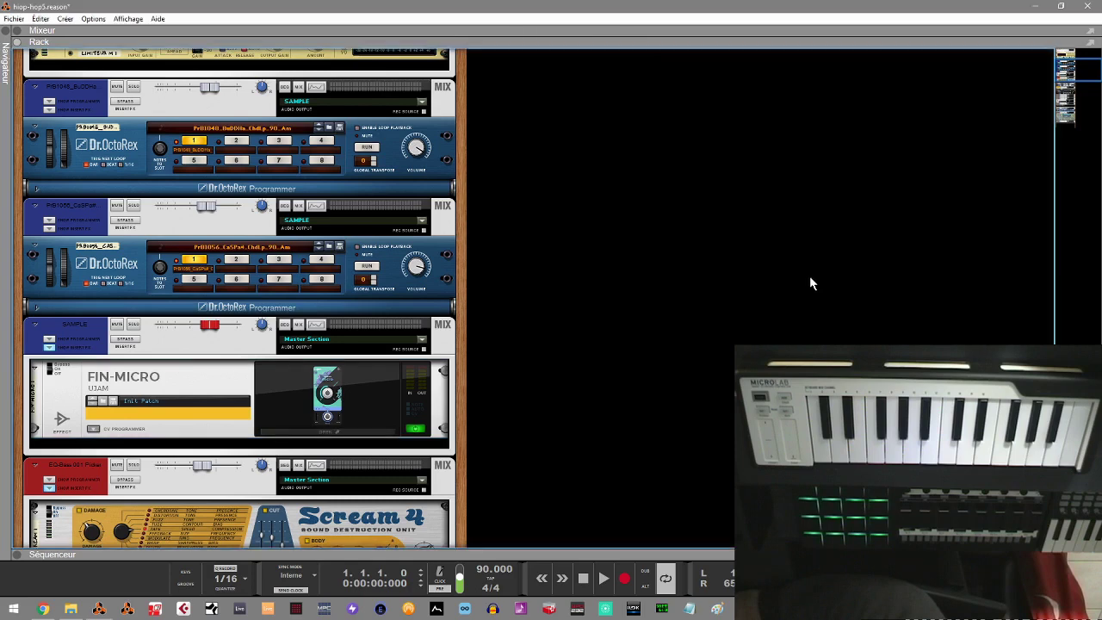
pyautogui.press('space')
pyautogui.click(341, 436)
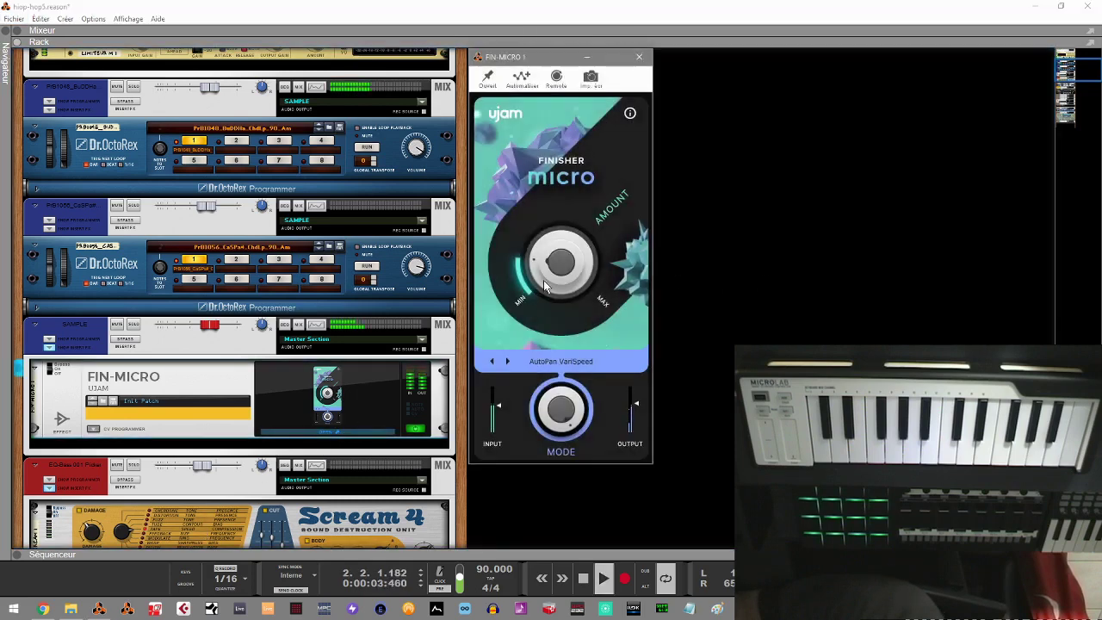
# Step: Raise Finisher Micro's Amount in AutoPan VariSpeed mode, and switch to the Infinity mode with a higher Amount
pyautogui.moveTo(538, 252)
pyautogui.mouseDown()
pyautogui.moveTo(537, 196)
pyautogui.moveTo(541, 245)
pyautogui.moveTo(551, 213)
pyautogui.moveTo(552, 239)
pyautogui.mouseUp()
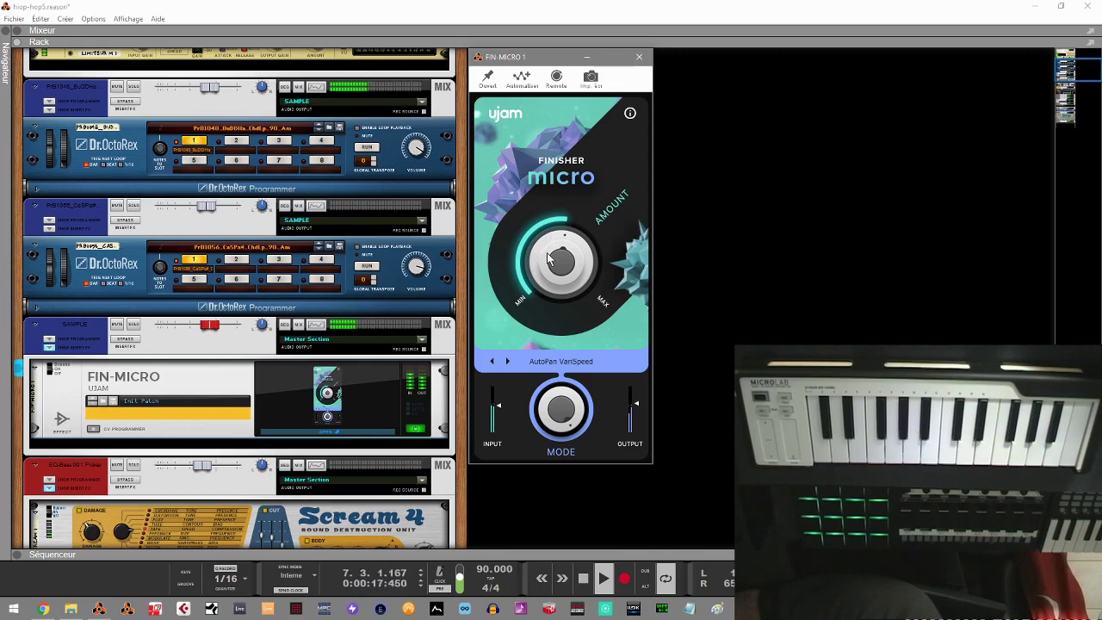
pyautogui.click(554, 361)
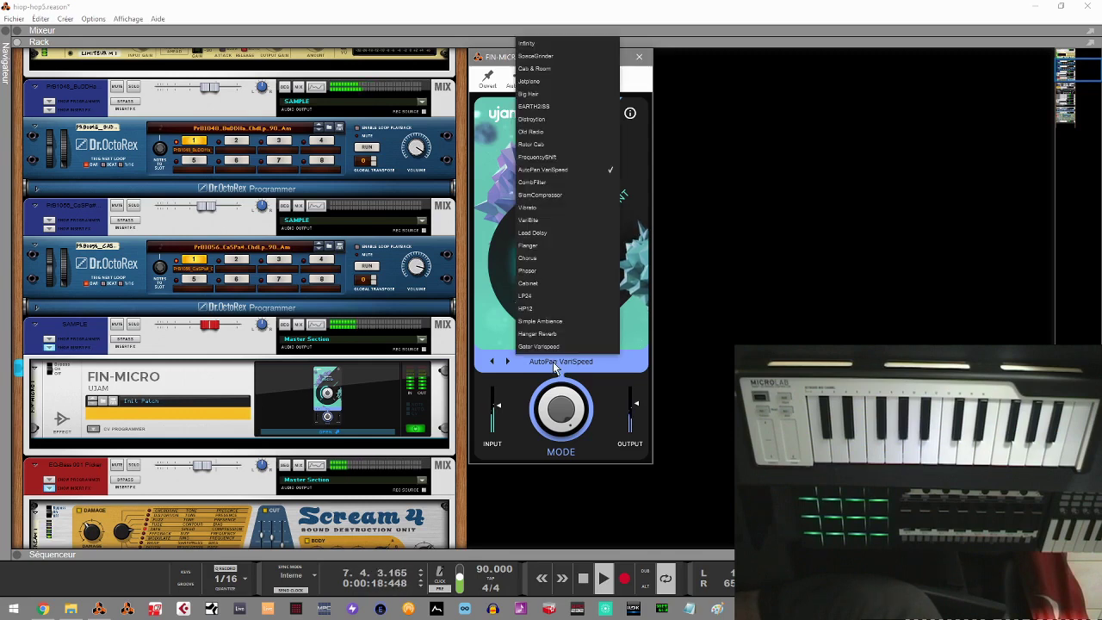
pyautogui.click(540, 44)
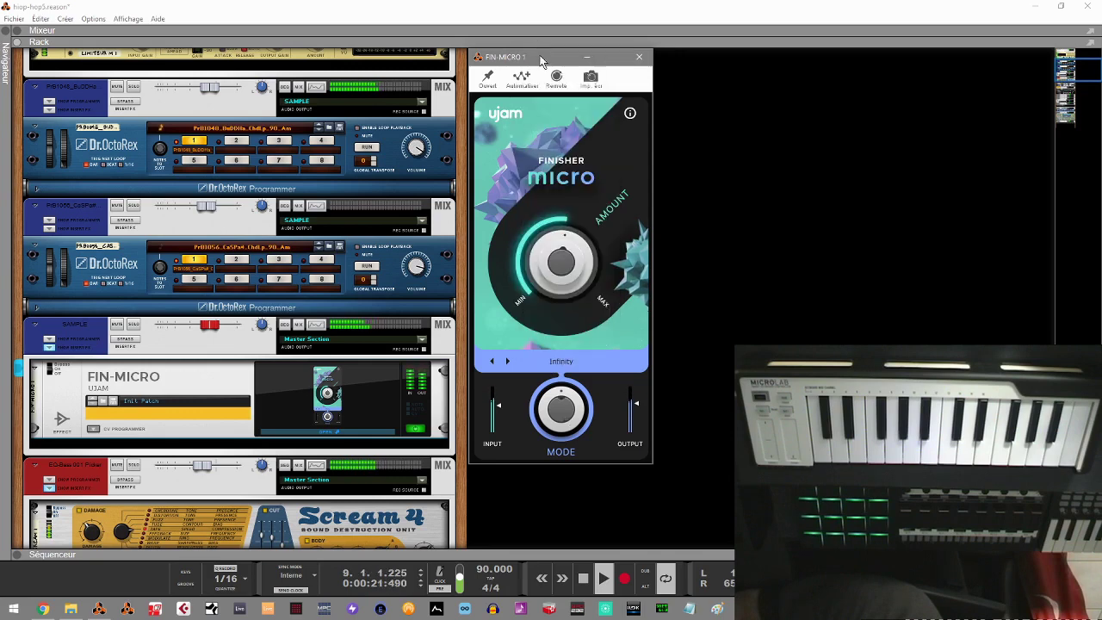
pyautogui.moveTo(525, 267); pyautogui.dragTo(525, 239)
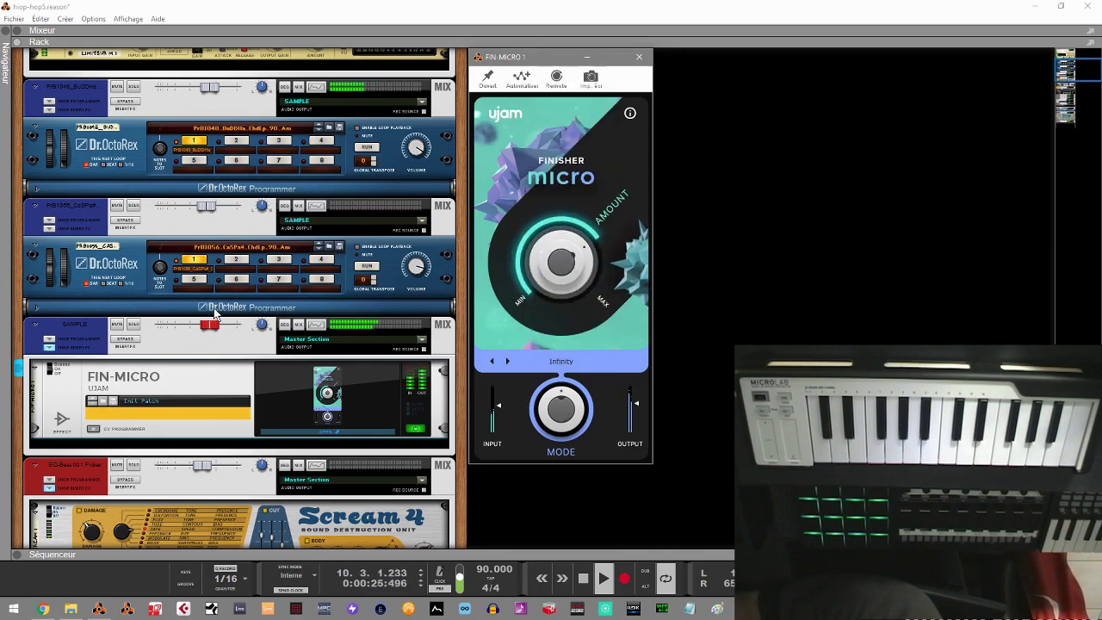
# Step: Solo the SAMPLE mix channel, reopen Finisher Micro's window and lower the Amount in Infinity mode
pyautogui.click(135, 324)
pyautogui.click(314, 413)
pyautogui.click(623, 262)
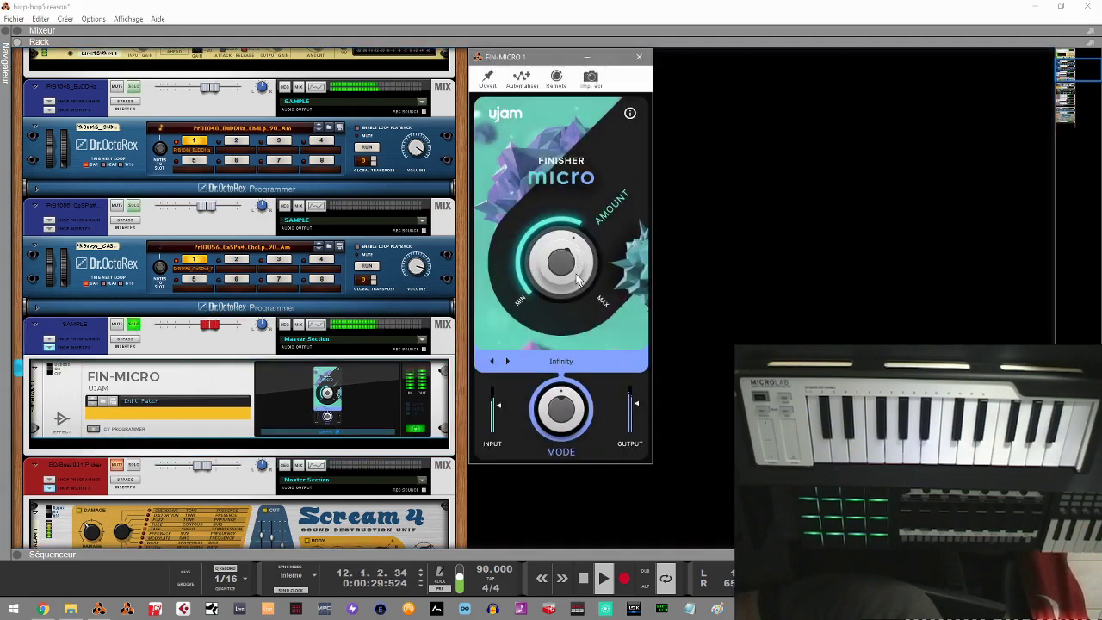
pyautogui.moveTo(575, 325); pyautogui.dragTo(572, 294)
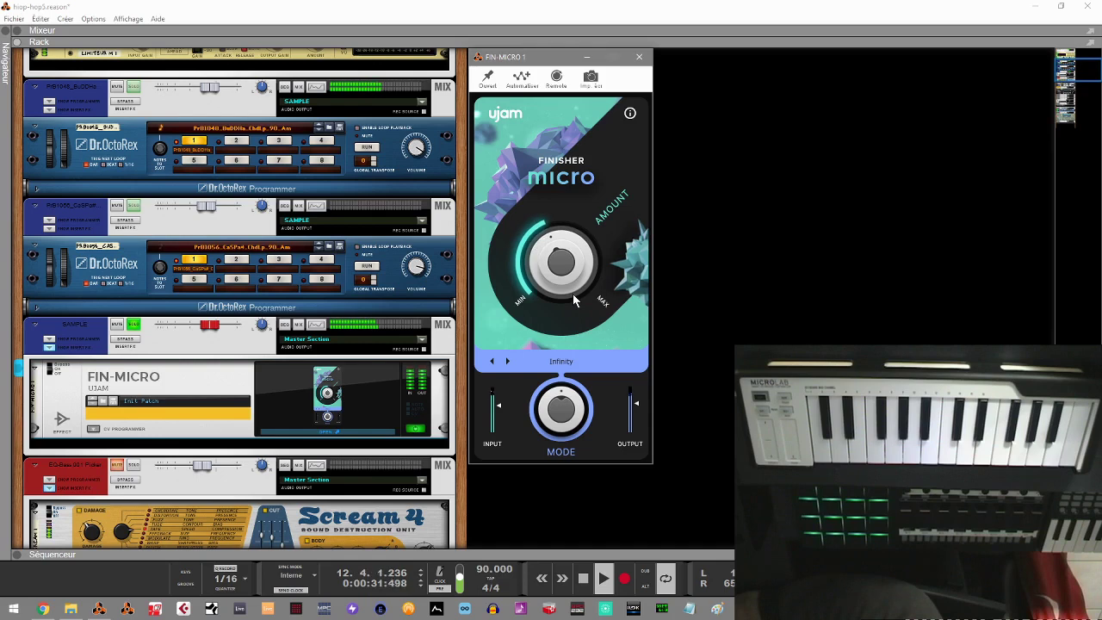
# Step: Audition Finisher Micro's SpaceGrinder and Cab & Room modes, adjusting the Amount in each and raising it for Cab & Room
pyautogui.click(508, 361)
pyautogui.moveTo(557, 254)
pyautogui.mouseDown()
pyautogui.moveTo(552, 197)
pyautogui.moveTo(562, 311)
pyautogui.moveTo(562, 263)
pyautogui.mouseUp()
pyautogui.click(507, 362)
pyautogui.moveTo(559, 297); pyautogui.dragTo(558, 241)
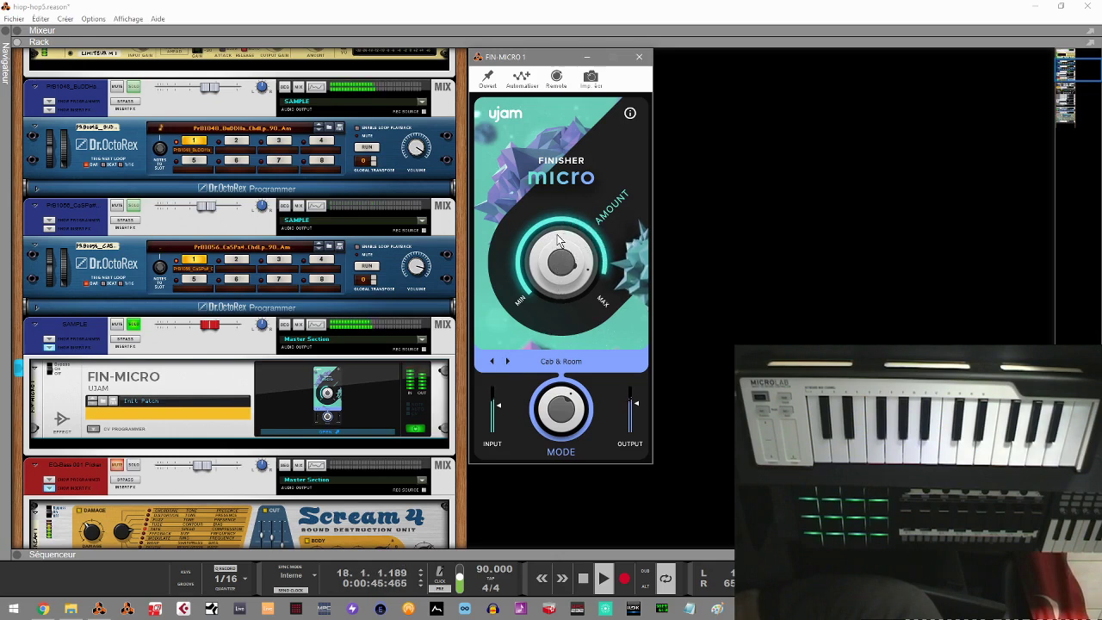
# Step: Audition the Jetplane mode at a low Amount, and sweep the Amount up to high and down near minimum in Big Hair mode
pyautogui.click(507, 361)
pyautogui.moveTo(563, 273); pyautogui.dragTo(570, 368)
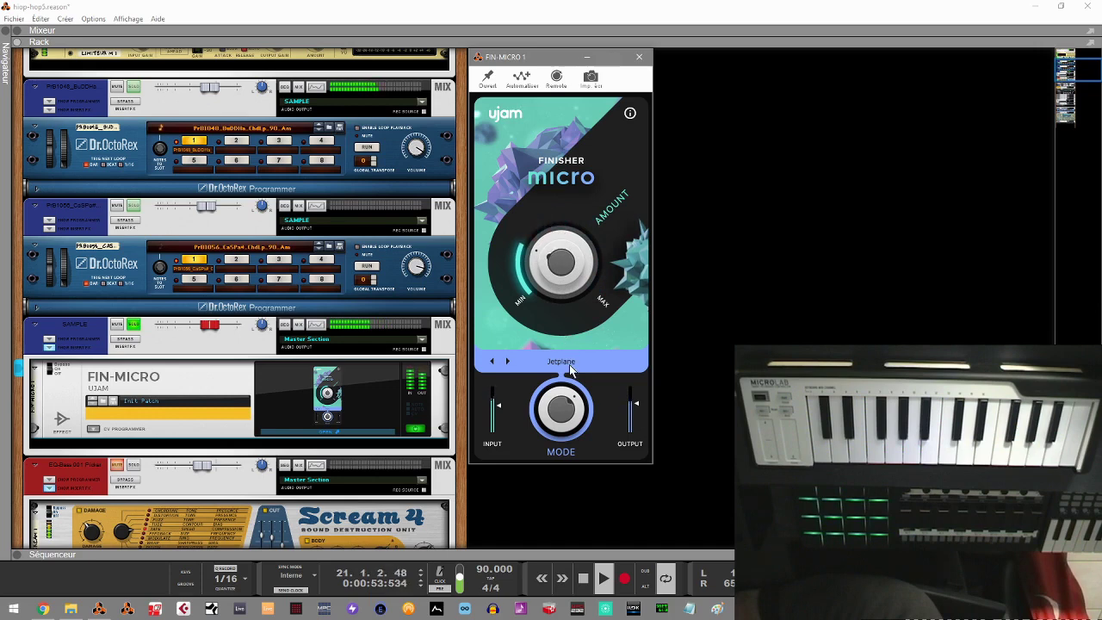
pyautogui.click(507, 361)
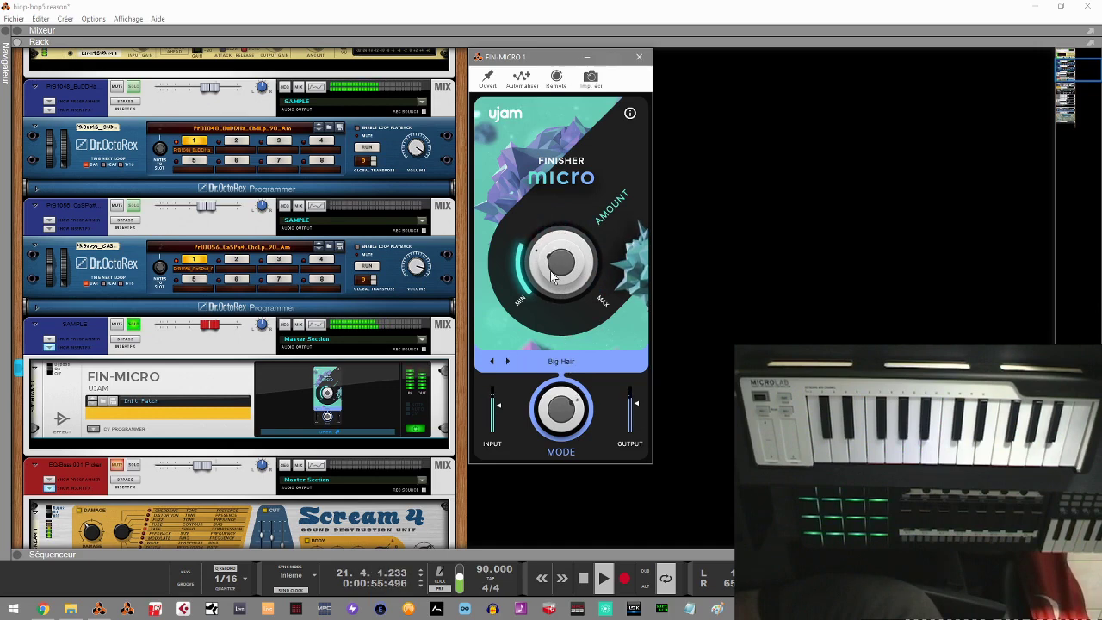
pyautogui.moveTo(553, 276); pyautogui.dragTo(553, 193)
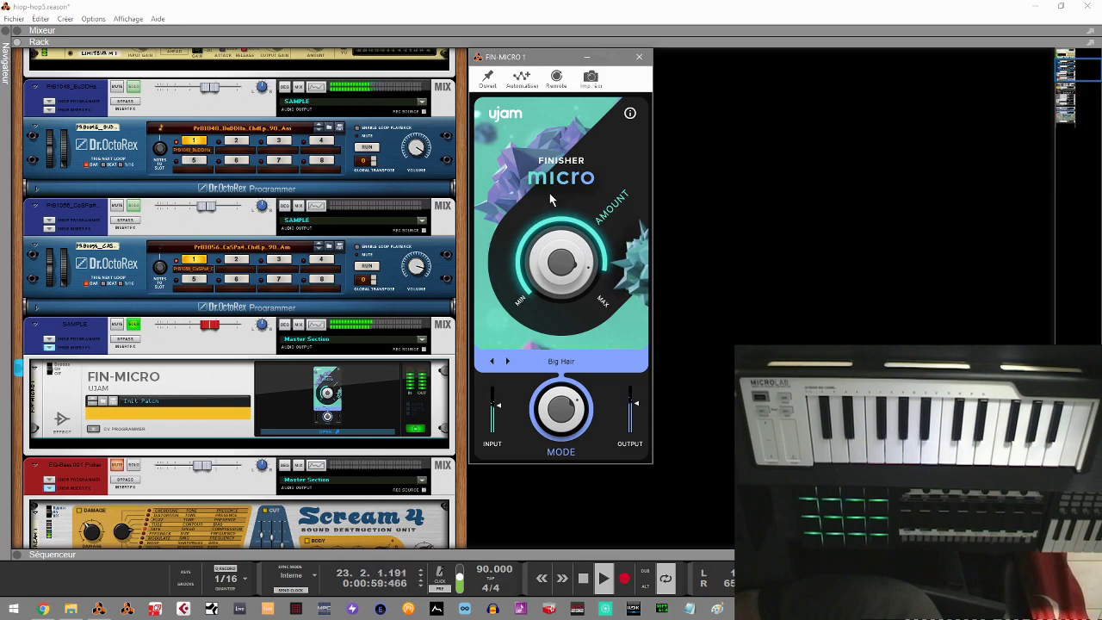
pyautogui.moveTo(534, 325); pyautogui.dragTo(547, 372)
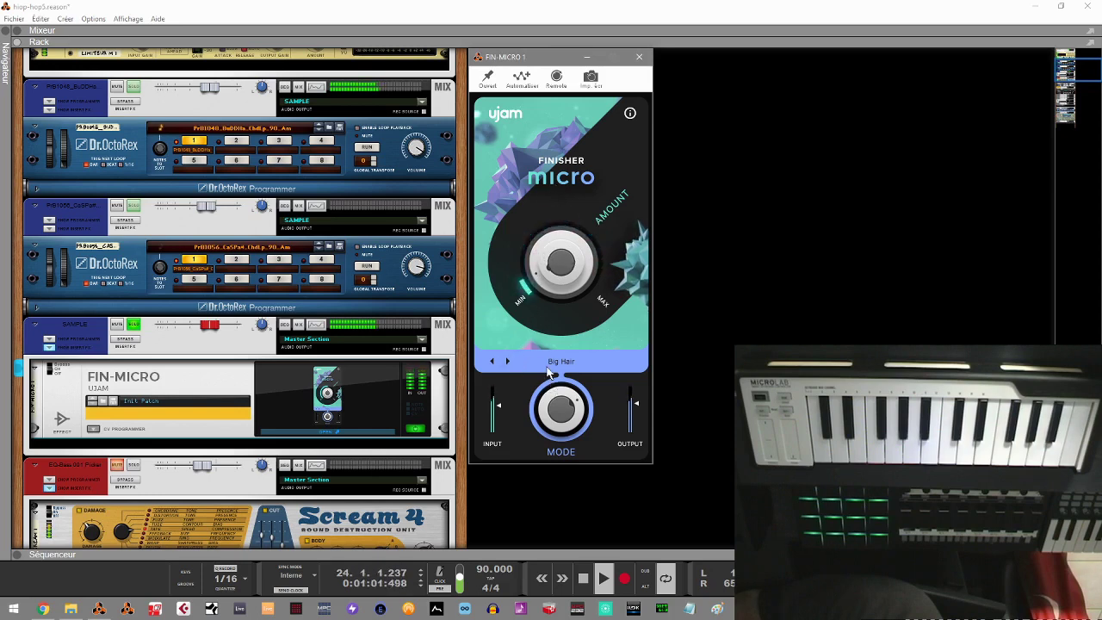
# Step: Audition the EARTH2ISS mode at a high Amount, and step through Distroytion to the Old Radio mode
pyautogui.click(507, 361)
pyautogui.moveTo(556, 297); pyautogui.dragTo(557, 183)
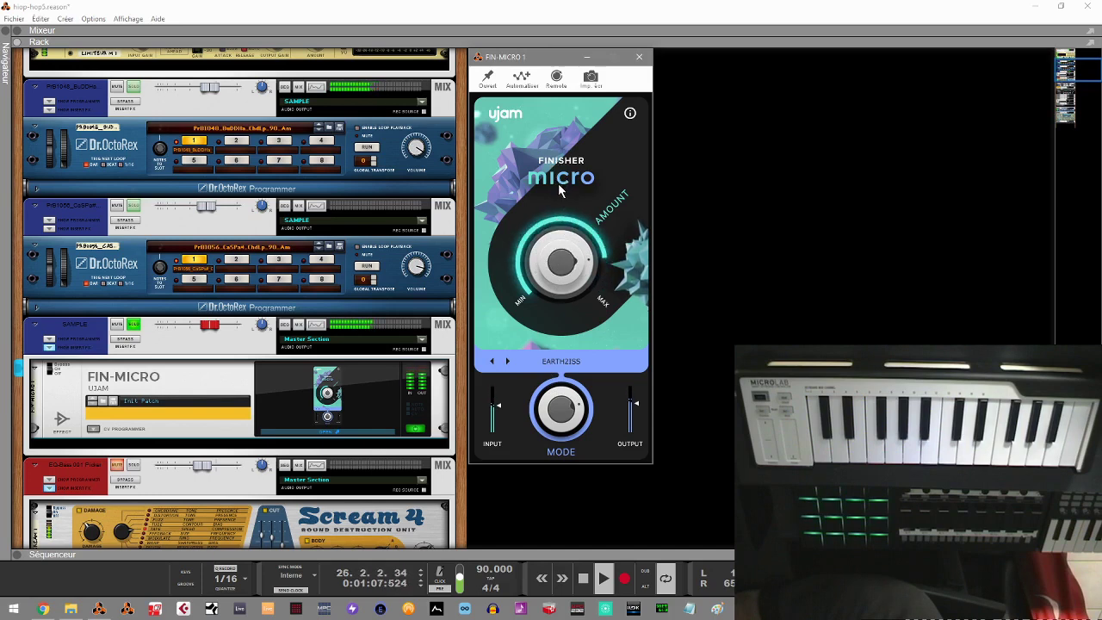
pyautogui.click(507, 360)
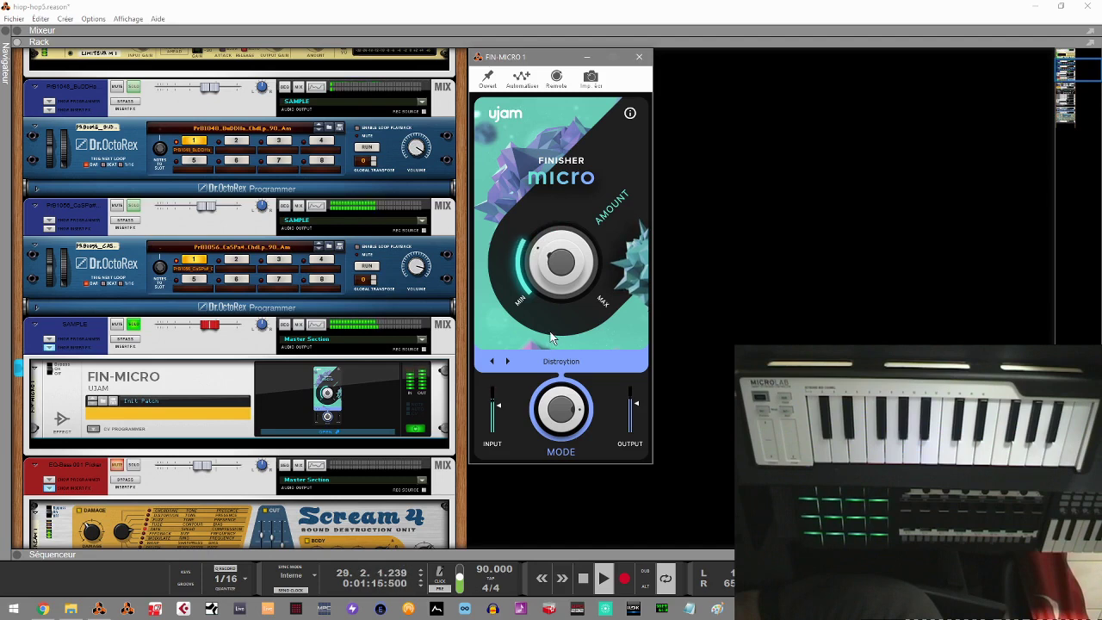
pyautogui.click(507, 361)
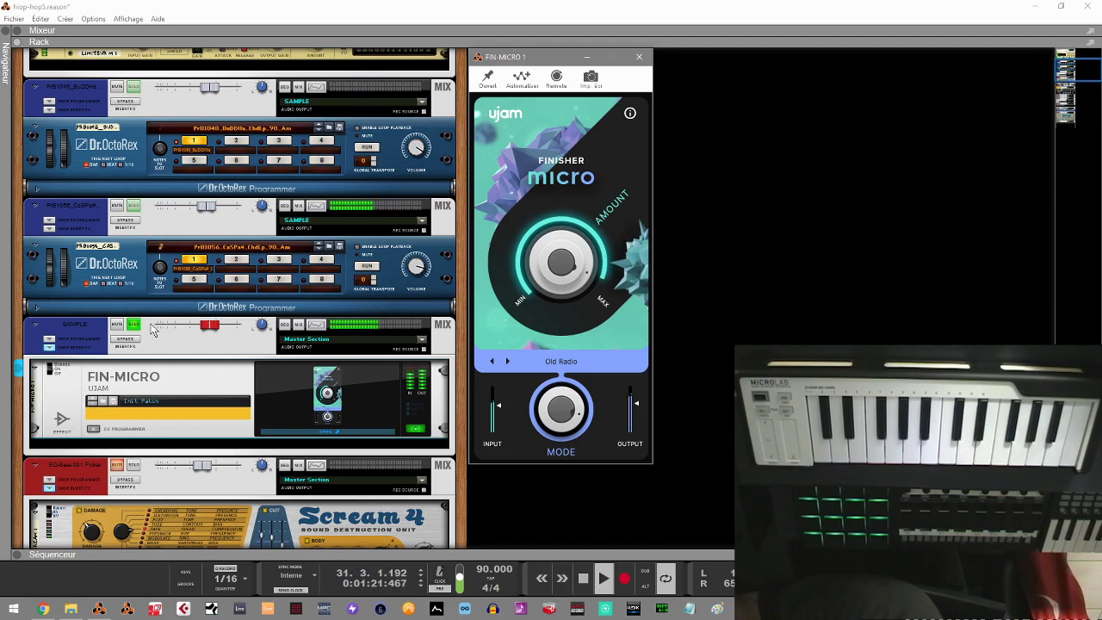
# Step: Pin Finisher Micro's window open, unsolo the SAMPLE channel and lower the Amount in Old Radio mode
pyautogui.click(495, 81)
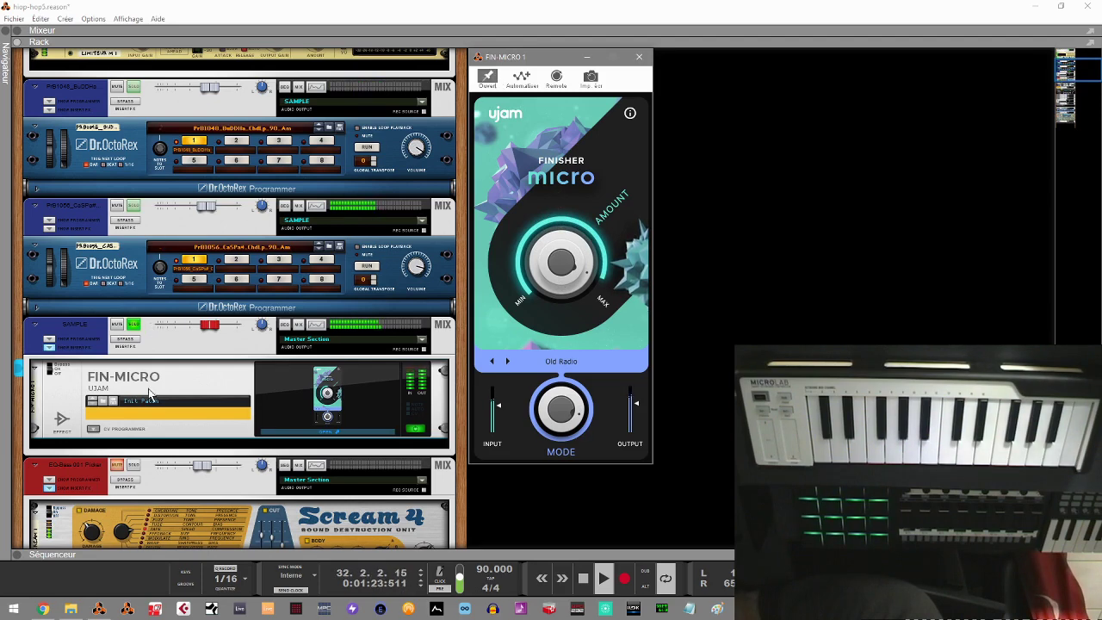
pyautogui.click(133, 323)
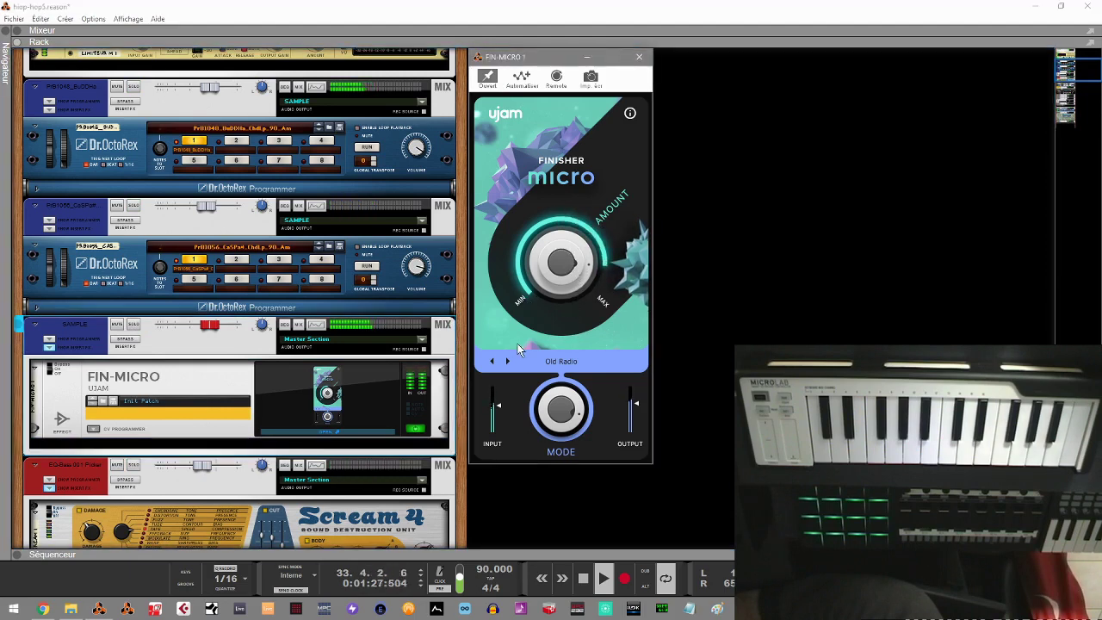
pyautogui.moveTo(560, 265); pyautogui.dragTo(538, 351)
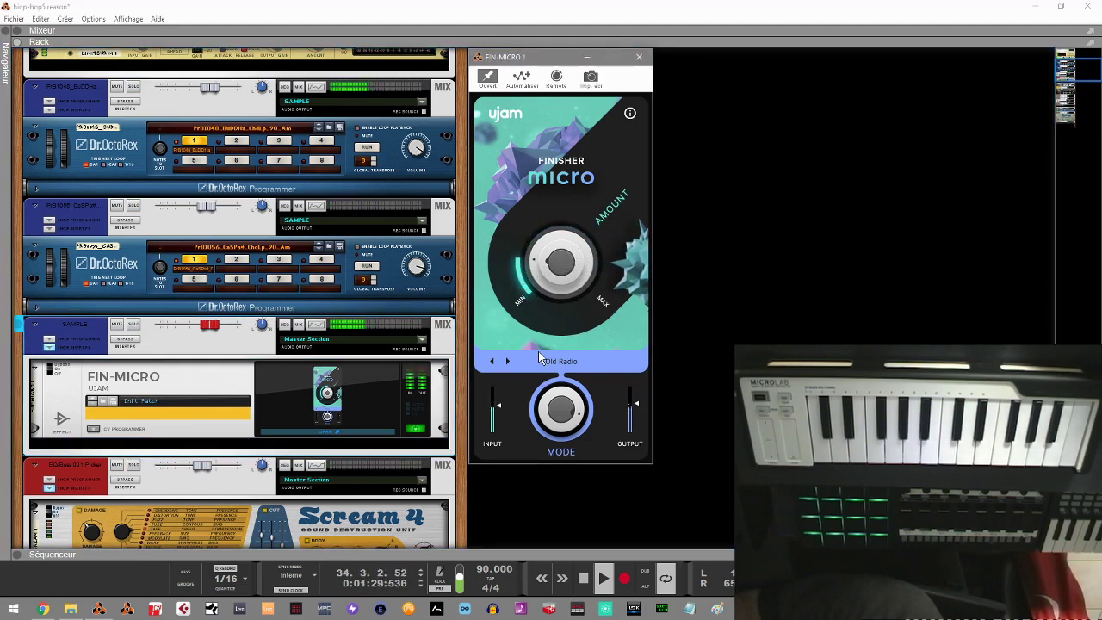
# Step: Step through Rotor Cab to the FrequencyShift mode, and set the Amount slightly below halfway
pyautogui.click(506, 363)
pyautogui.moveTo(560, 303); pyautogui.dragTo(564, 241)
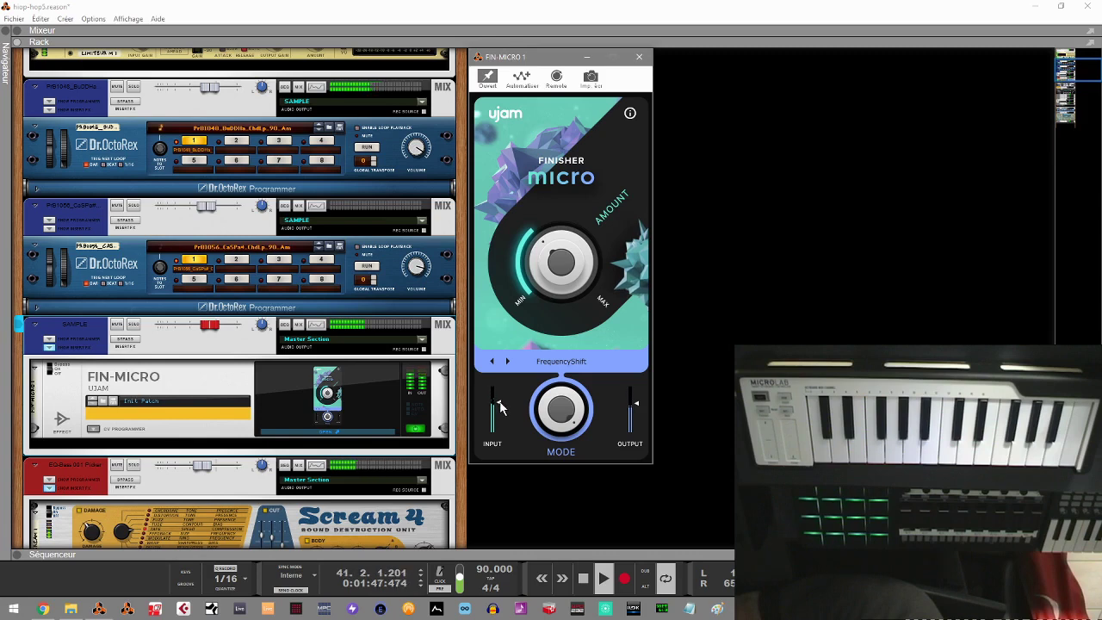
pyautogui.moveTo(552, 266)
pyautogui.mouseDown()
pyautogui.moveTo(553, 190)
pyautogui.moveTo(539, 341)
pyautogui.moveTo(542, 283)
pyautogui.mouseUp()
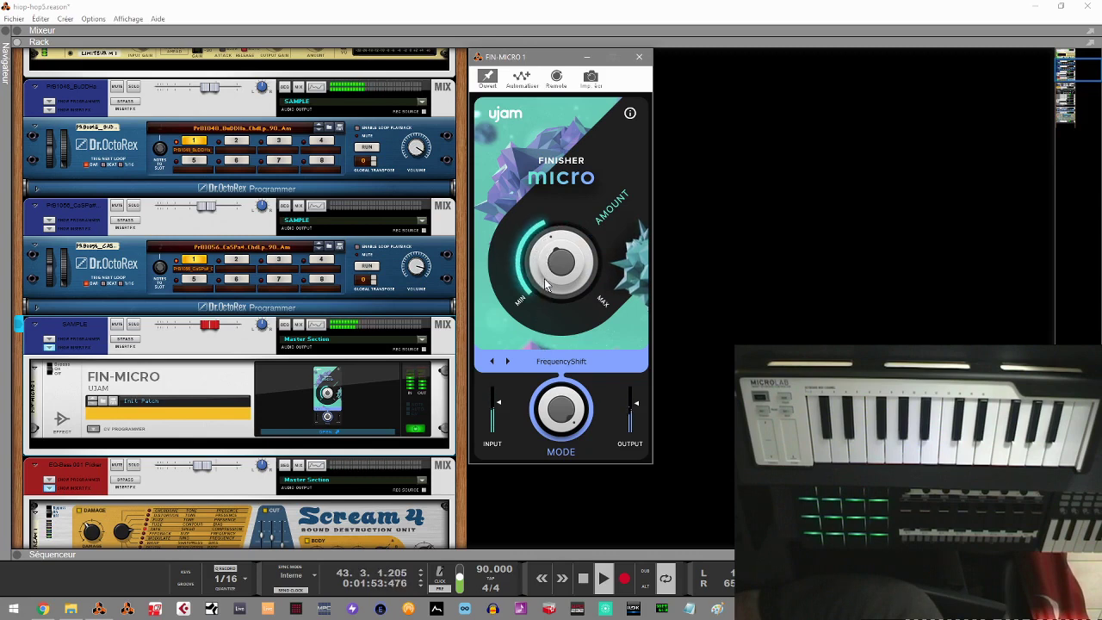
# Step: Audition the AutoPan VariSpeed and CombFilter modes, adjusting Finisher Micro's Amount to a low setting
pyautogui.click(508, 362)
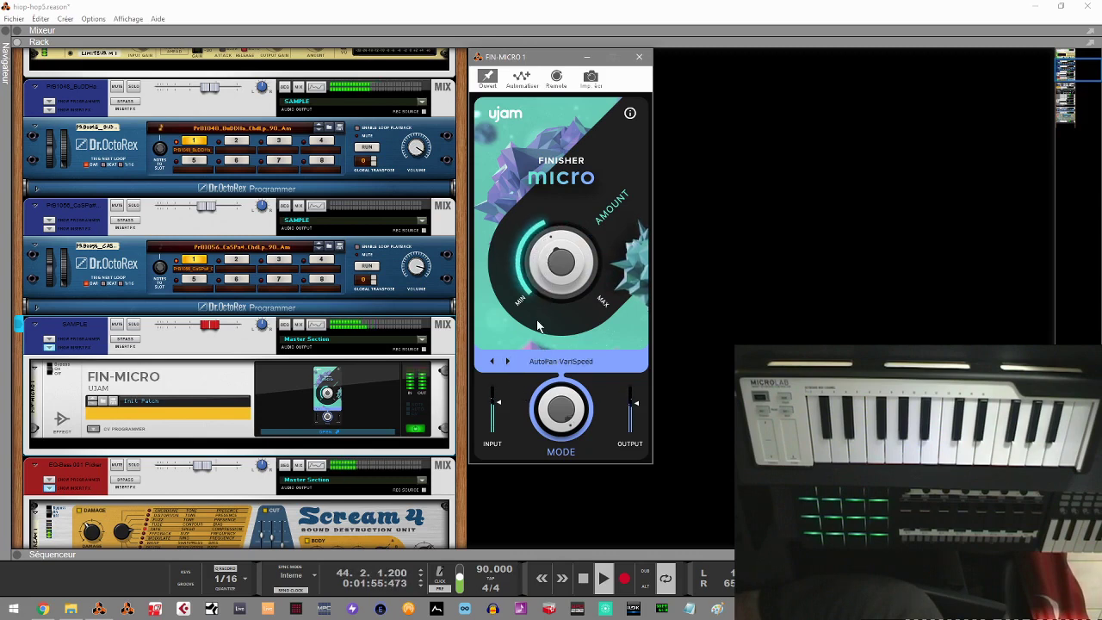
pyautogui.moveTo(558, 278)
pyautogui.mouseDown()
pyautogui.moveTo(564, 221)
pyautogui.moveTo(558, 299)
pyautogui.mouseUp()
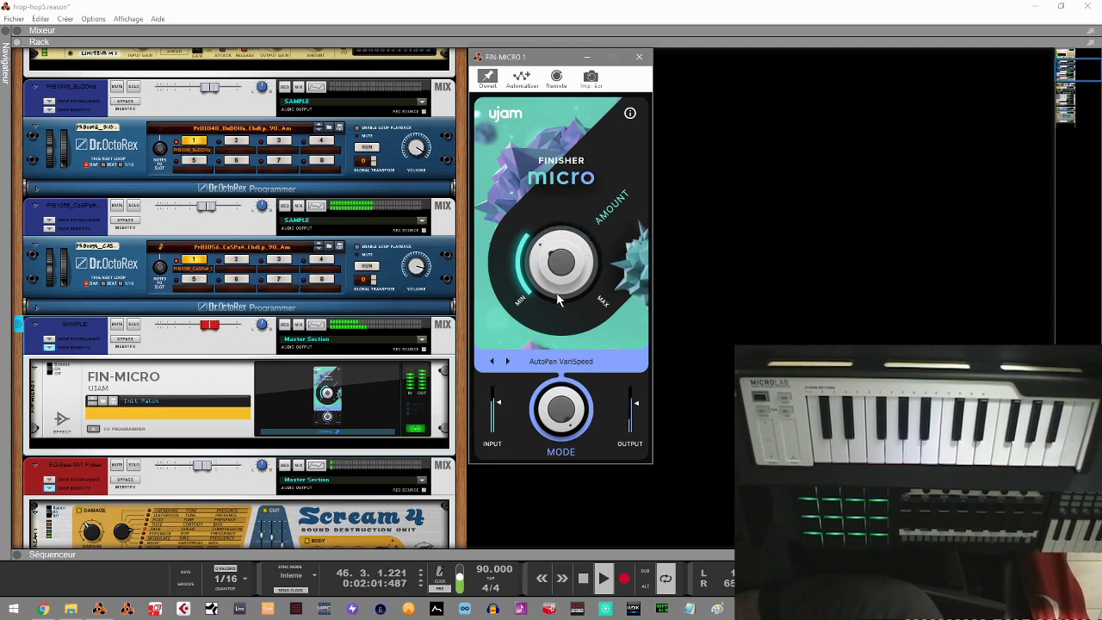
pyautogui.click(507, 362)
pyautogui.moveTo(542, 291); pyautogui.dragTo(559, 276)
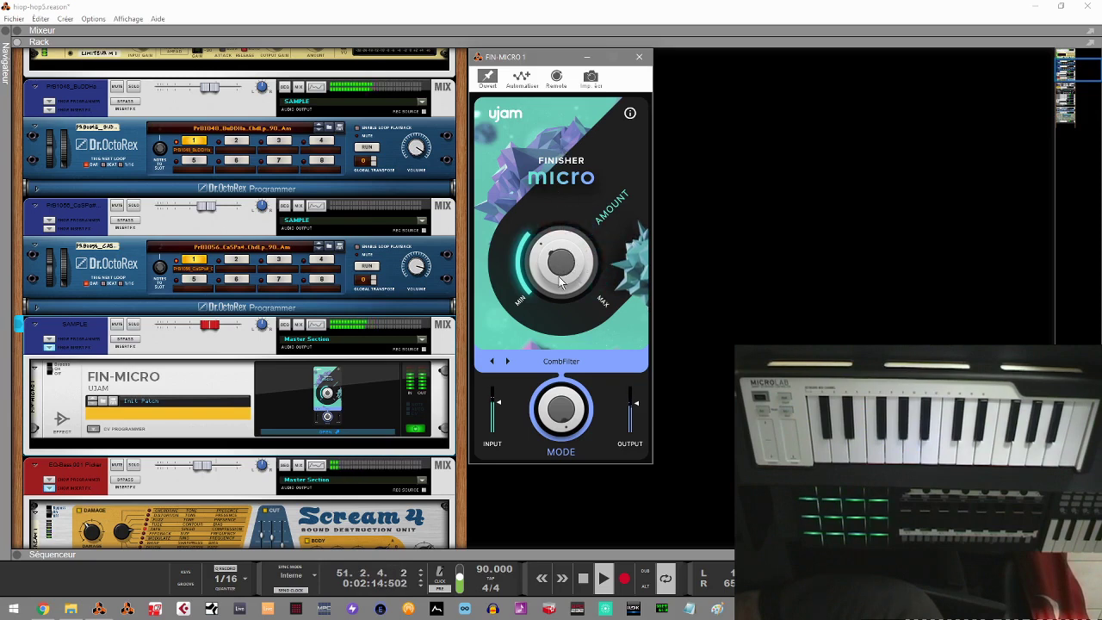
# Step: Audition SlamCompressor mode at a high Amount, and Vibrato mode with the Amount lowered to about halfway
pyautogui.click(508, 363)
pyautogui.moveTo(572, 280); pyautogui.dragTo(571, 204)
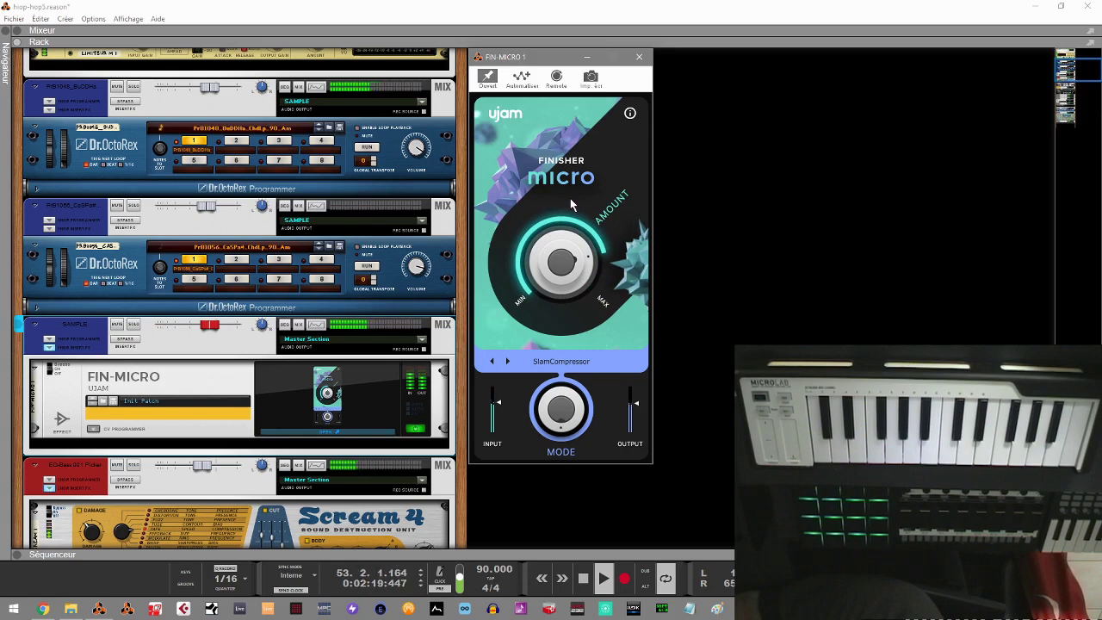
pyautogui.click(507, 362)
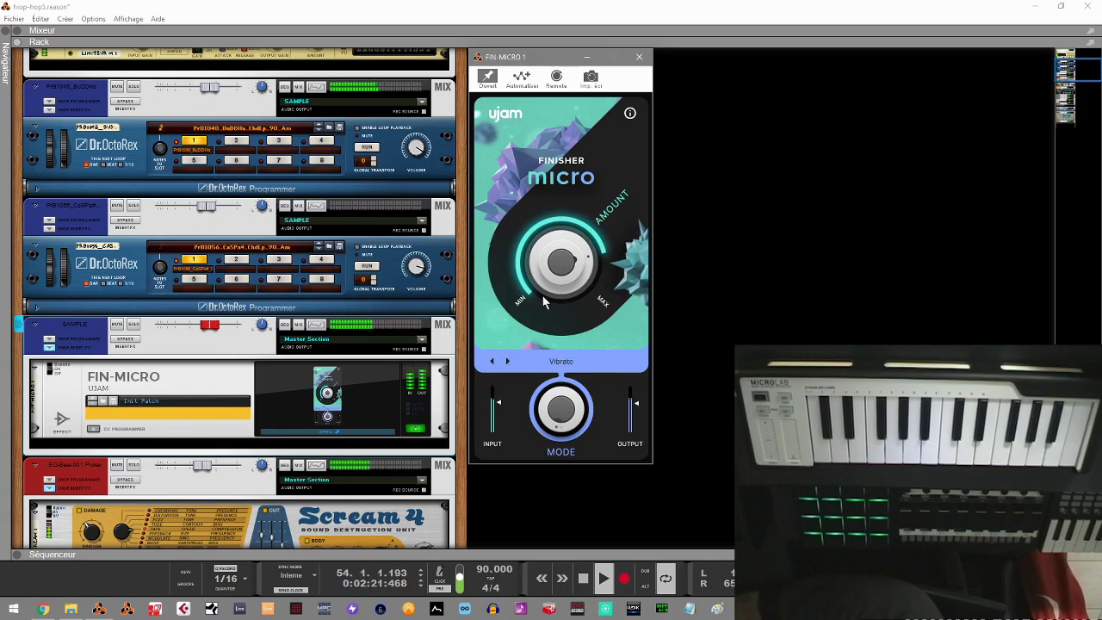
pyautogui.moveTo(550, 272); pyautogui.dragTo(542, 311)
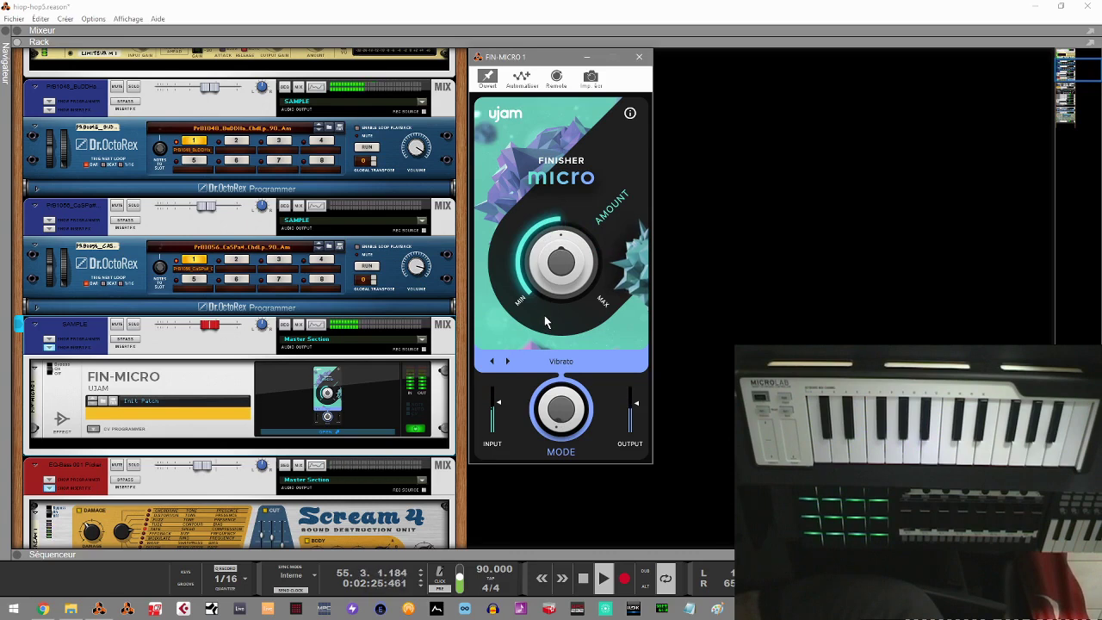
# Step: Audition VariBite mode at a high Amount, and Lead Delay mode with the Amount turned down low
pyautogui.moveTo(558, 297); pyautogui.dragTo(578, 235)
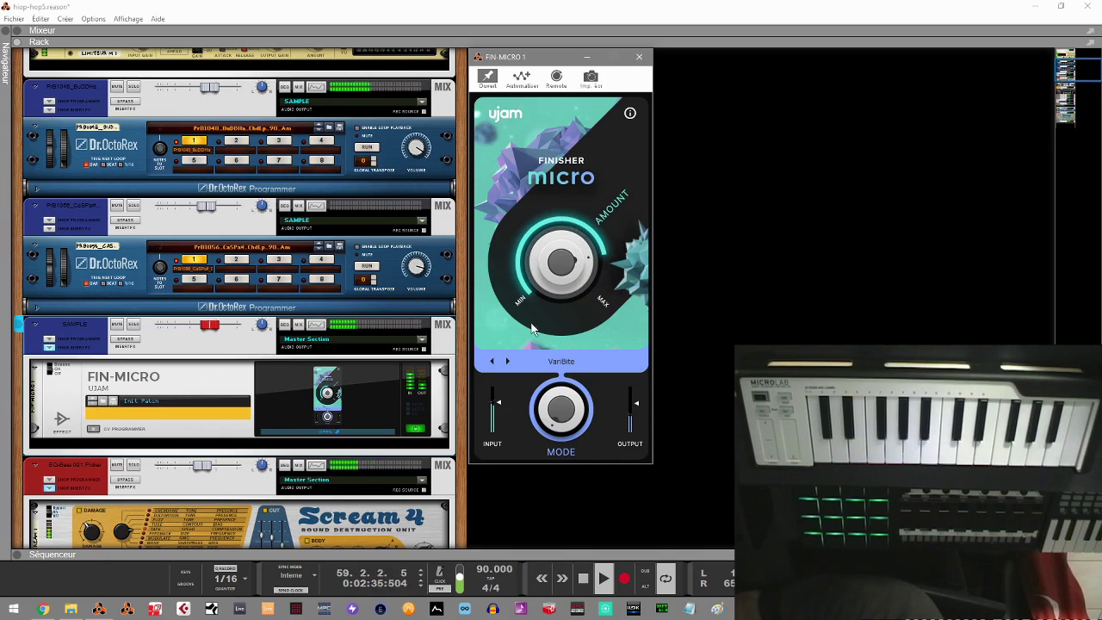
pyautogui.click(507, 361)
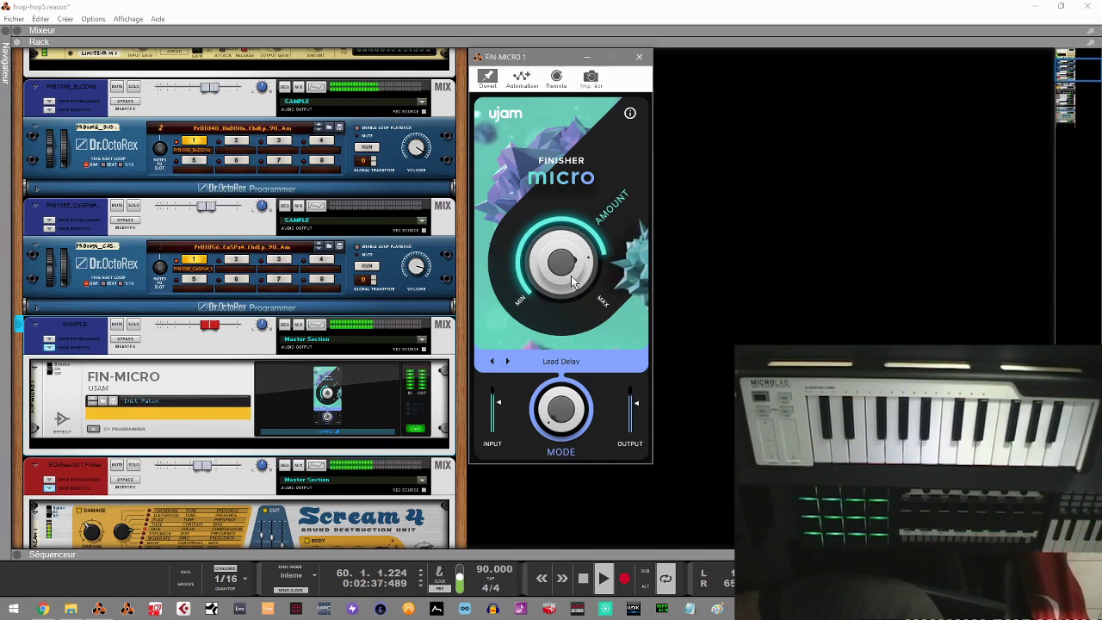
pyautogui.moveTo(575, 260); pyautogui.dragTo(568, 360)
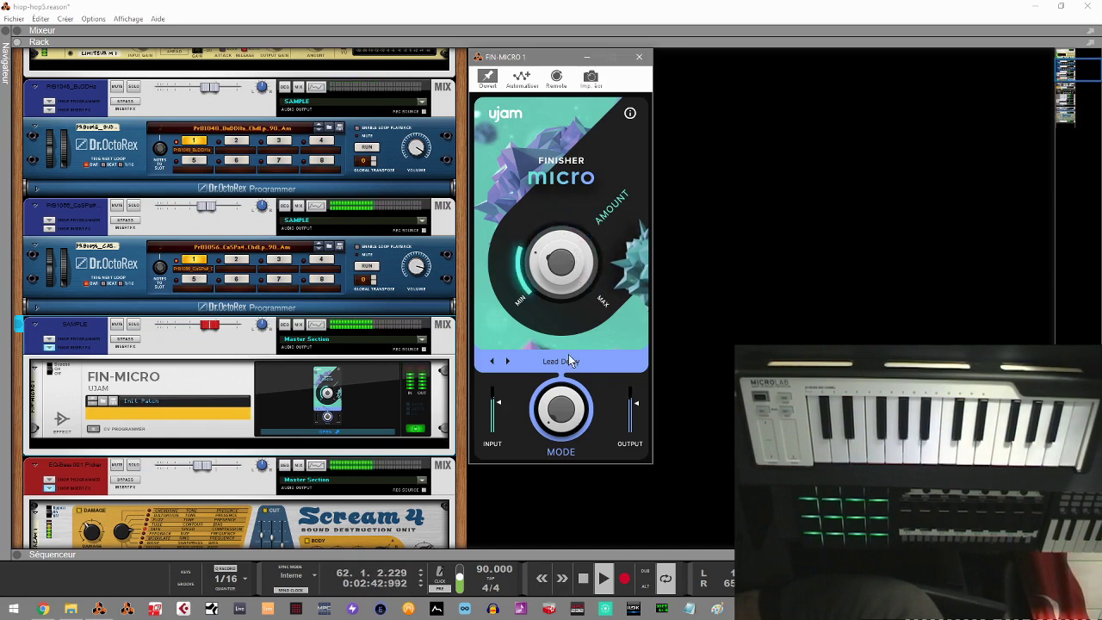
# Step: Audition Flanger mode with a low Amount, and sweep the Amount up to maximum and back down in Chorus mode
pyautogui.click(507, 362)
pyautogui.moveTo(552, 306); pyautogui.dragTo(559, 284)
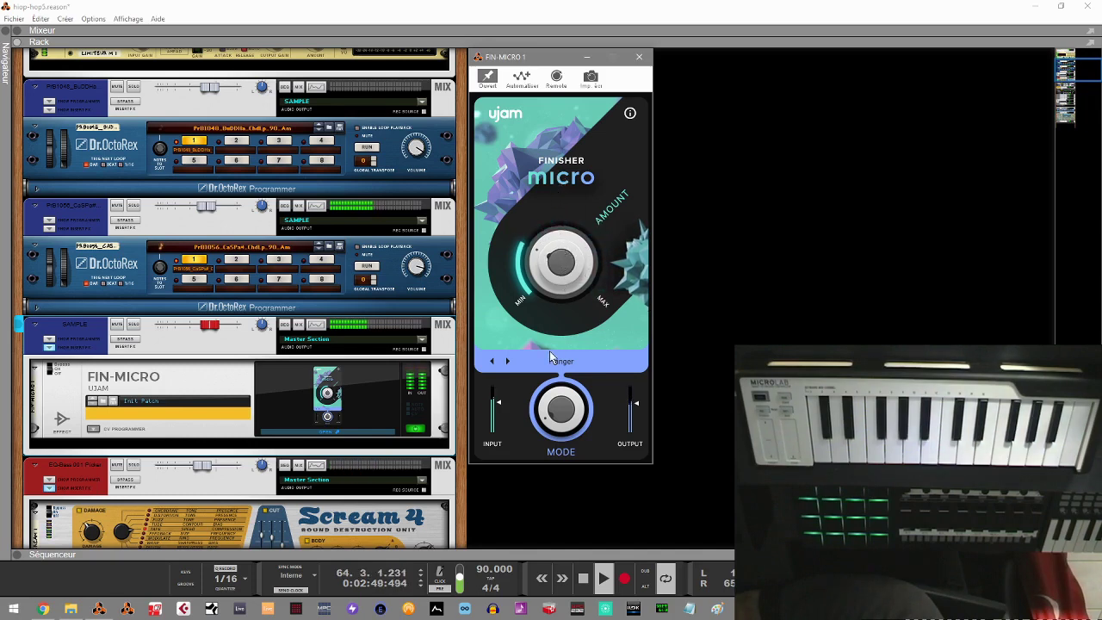
pyautogui.click(507, 361)
pyautogui.moveTo(559, 296); pyautogui.dragTo(557, 187)
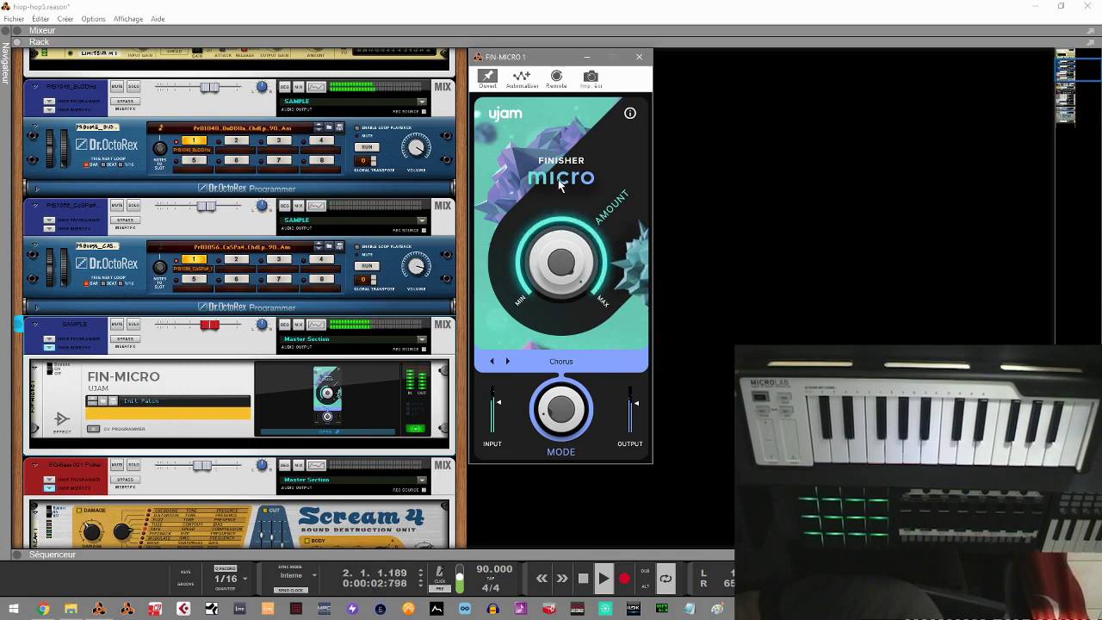
pyautogui.moveTo(558, 179); pyautogui.dragTo(560, 287)
# Step: Audition Phaser mode with the Amount just above halfway, and Cabinet mode with the Amount raised high
pyautogui.click(508, 361)
pyautogui.moveTo(547, 250)
pyautogui.mouseDown()
pyautogui.moveTo(544, 228)
pyautogui.moveTo(541, 256)
pyautogui.mouseUp()
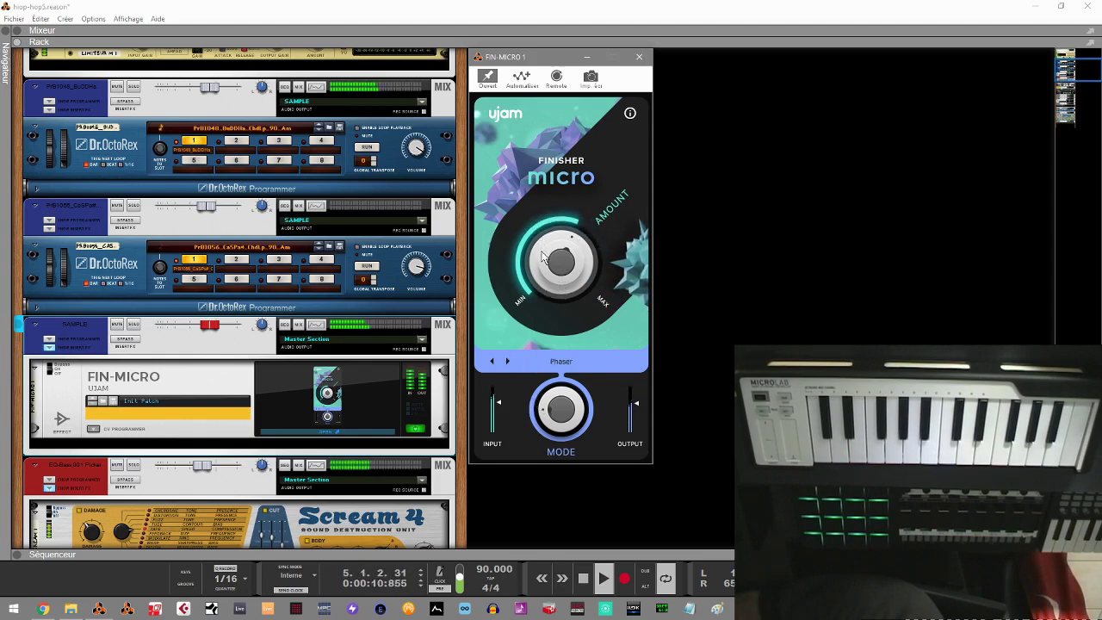
pyautogui.click(508, 361)
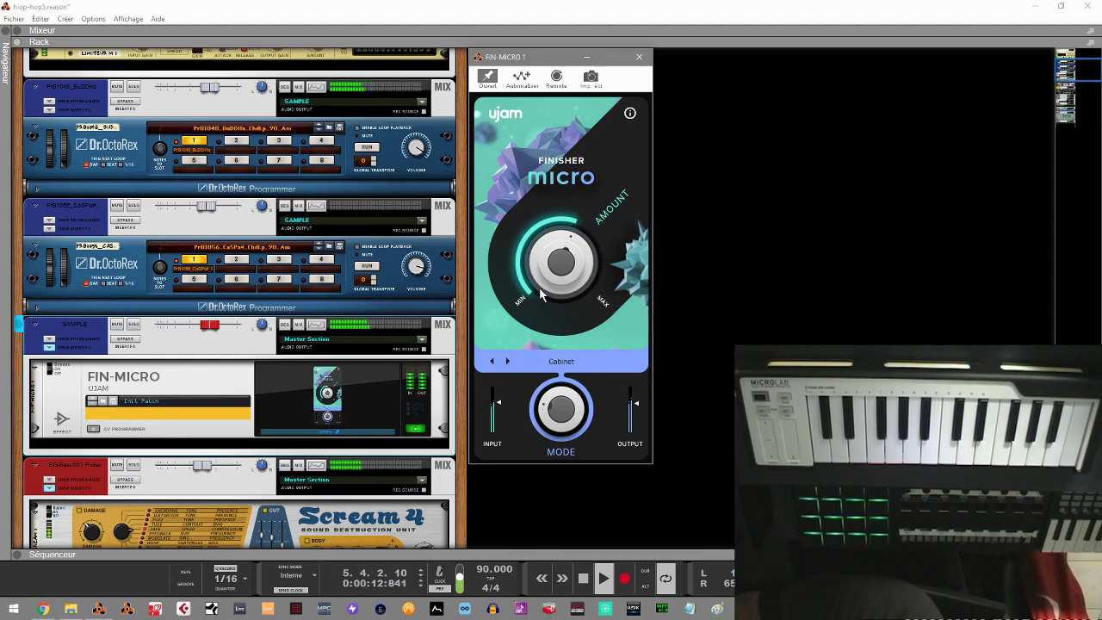
pyautogui.moveTo(541, 296); pyautogui.dragTo(540, 251)
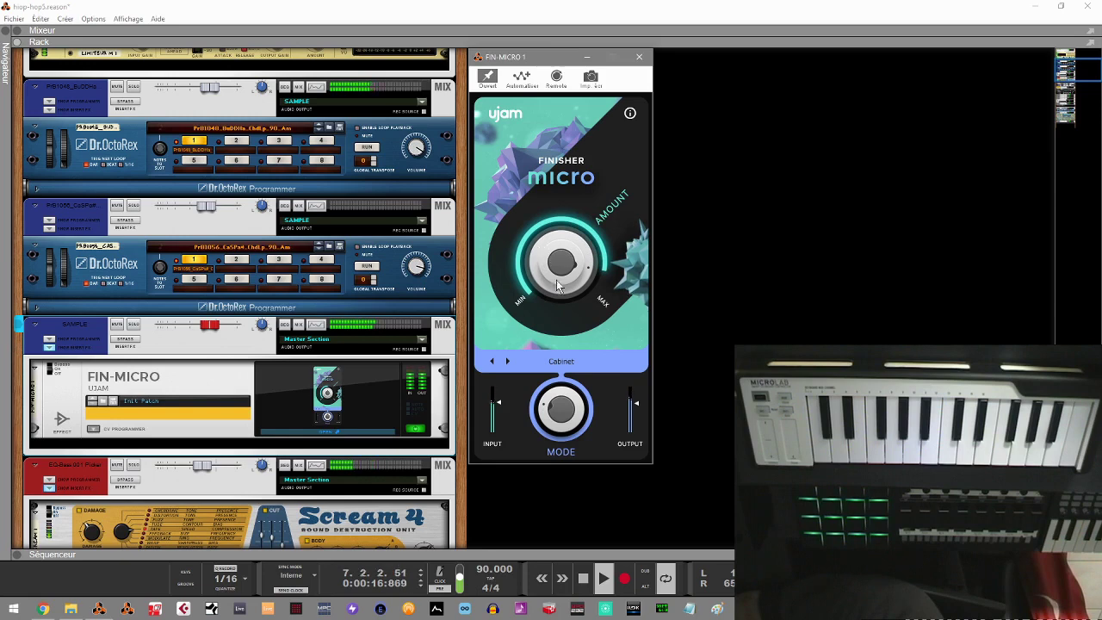
# Step: Audition Finisher Micro's LP24 and HP12 filter modes, lowering the Amount in each
pyautogui.click(507, 361)
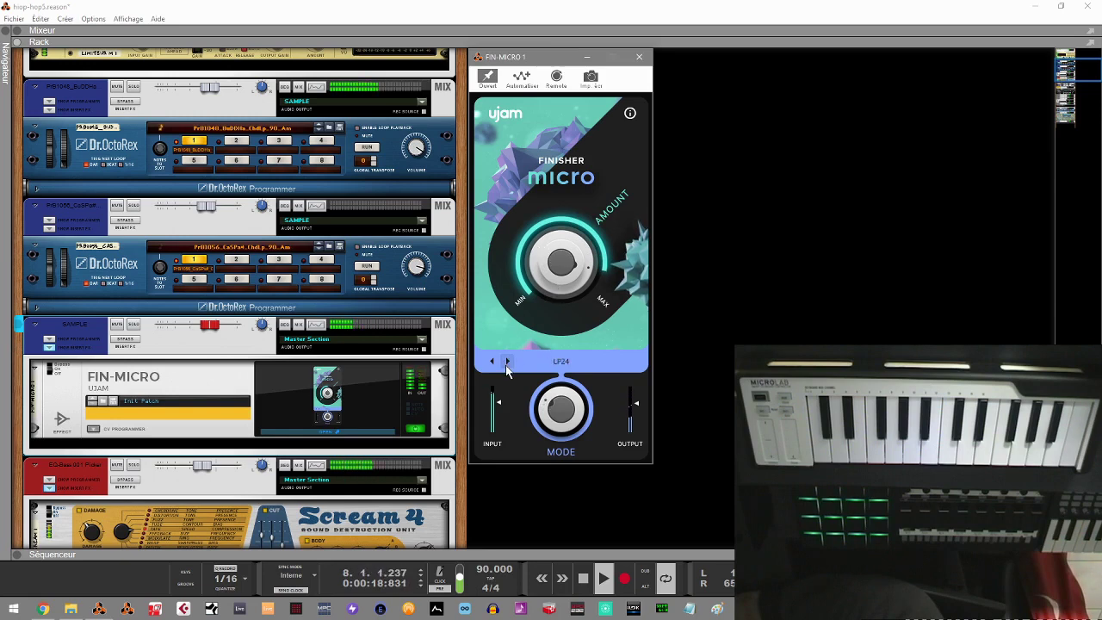
pyautogui.moveTo(557, 287); pyautogui.dragTo(562, 339)
pyautogui.click(507, 362)
pyautogui.moveTo(544, 293); pyautogui.dragTo(516, 366)
# Step: Step through the Simple Ambience and Hangar Reverb modes to Gater Varispeed, and set its Amount slightly above halfway
pyautogui.click(507, 361)
pyautogui.click(507, 362)
pyautogui.moveTo(561, 292)
pyautogui.mouseDown()
pyautogui.moveTo(564, 243)
pyautogui.moveTo(559, 296)
pyautogui.mouseUp()
pyautogui.click(507, 361)
pyautogui.moveTo(564, 273); pyautogui.dragTo(564, 230)
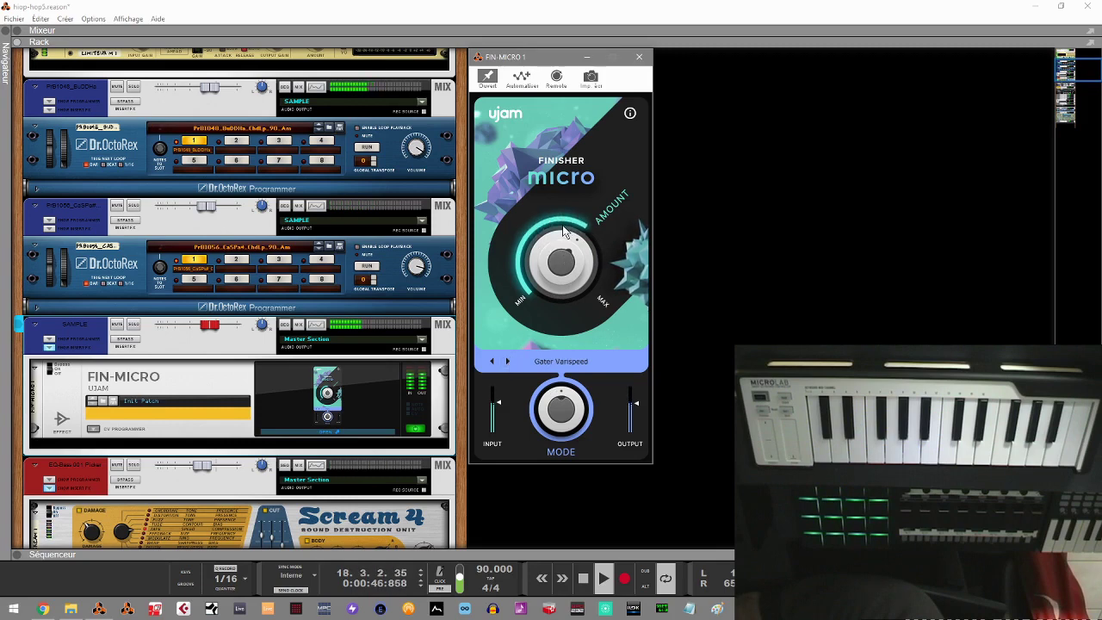
# Step: Sweep the Amount of Gater Varispeed mode up to a high setting and back down to minimum during playback
pyautogui.moveTo(563, 231); pyautogui.dragTo(562, 191)
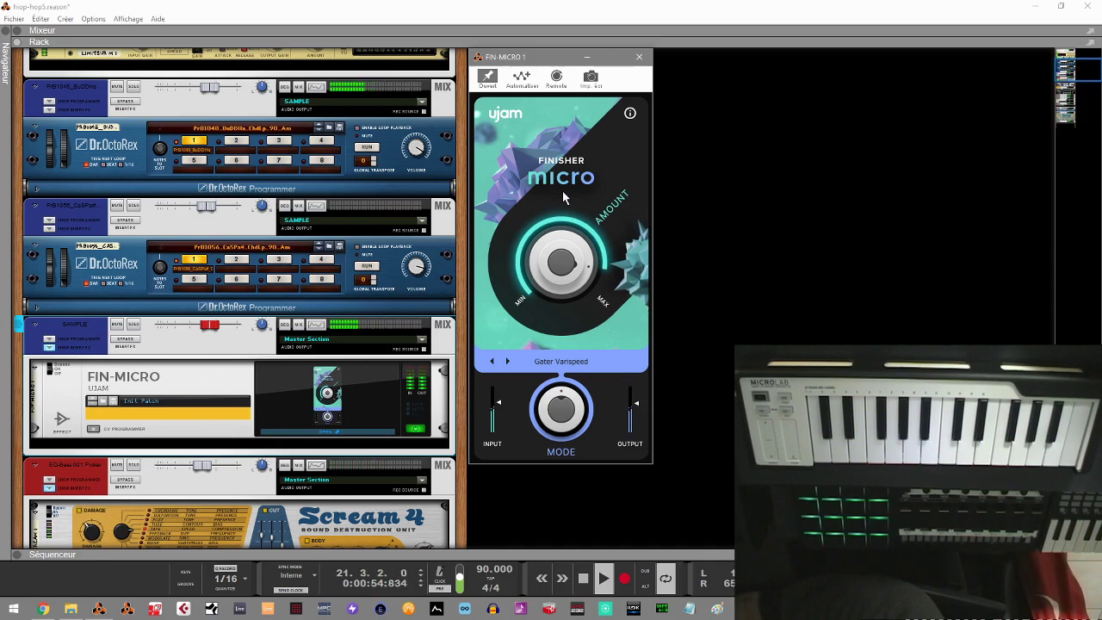
pyautogui.moveTo(562, 191); pyautogui.dragTo(560, 318)
pyautogui.moveTo(561, 258); pyautogui.dragTo(522, 492)
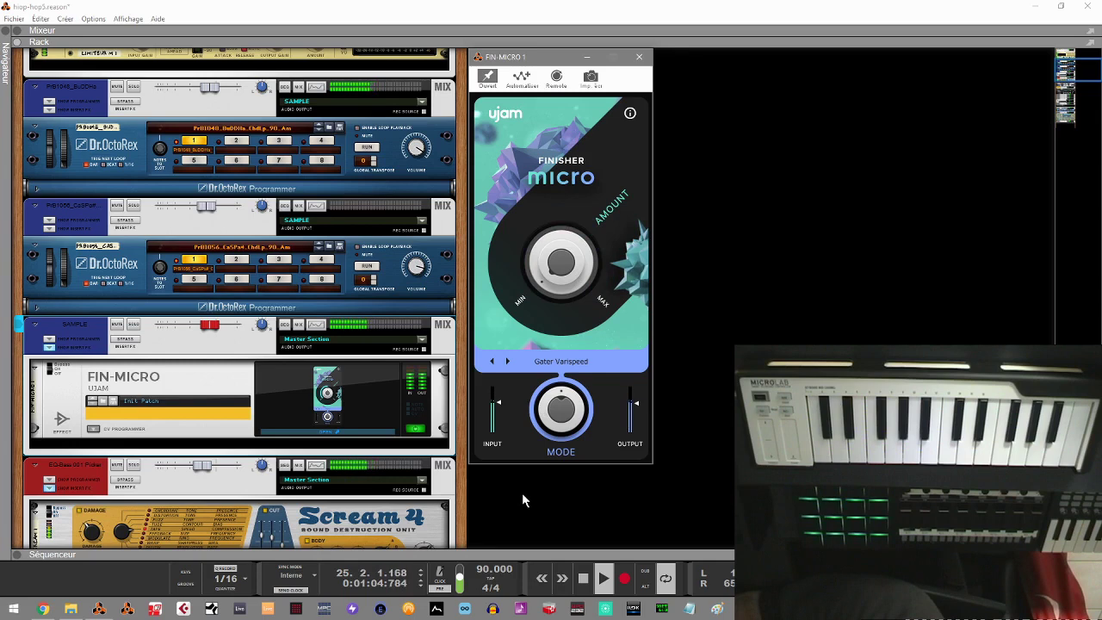
# Step: Audition SpaceGrinder mode with a low Amount, and advance to Cab & Room mode with the Amount slightly above halfway
pyautogui.moveTo(528, 333); pyautogui.dragTo(565, 304)
pyautogui.click(508, 361)
pyautogui.click(507, 361)
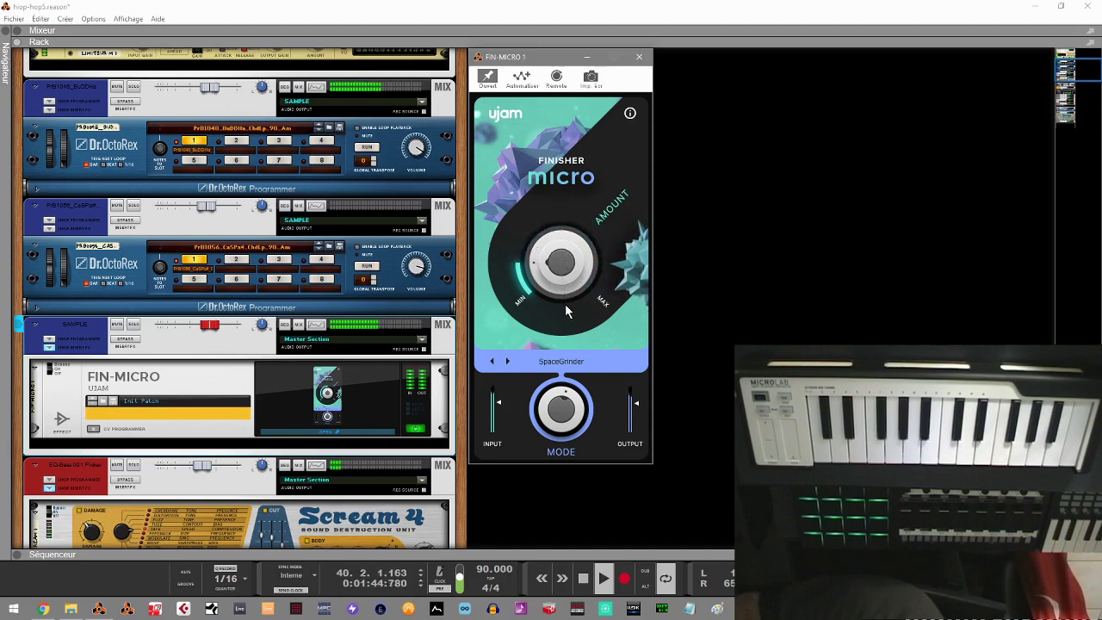
pyautogui.click(507, 362)
pyautogui.moveTo(569, 286); pyautogui.dragTo(557, 306)
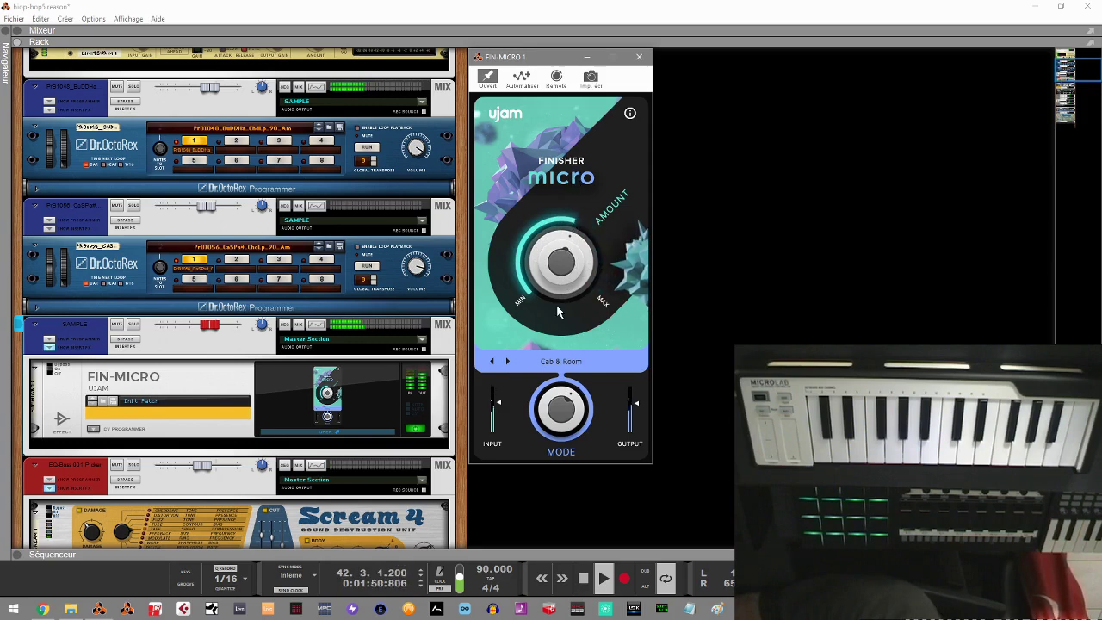
# Step: Stop playback and look over the full list of Finisher Micro effect modes, keeping Cab & Room selected
pyautogui.press('space')
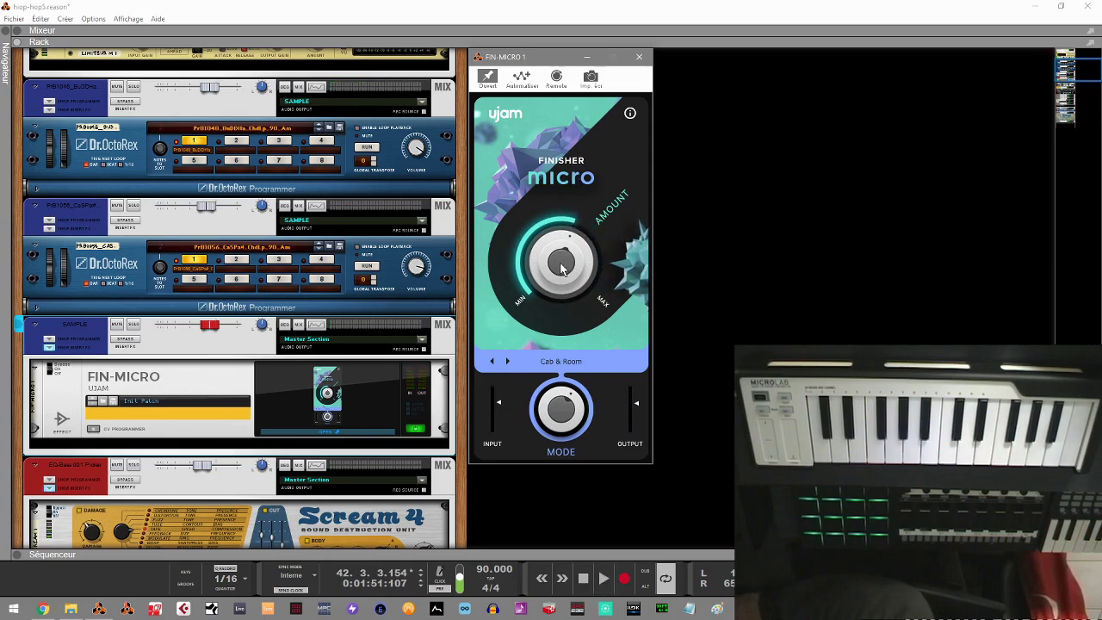
pyautogui.click(560, 366)
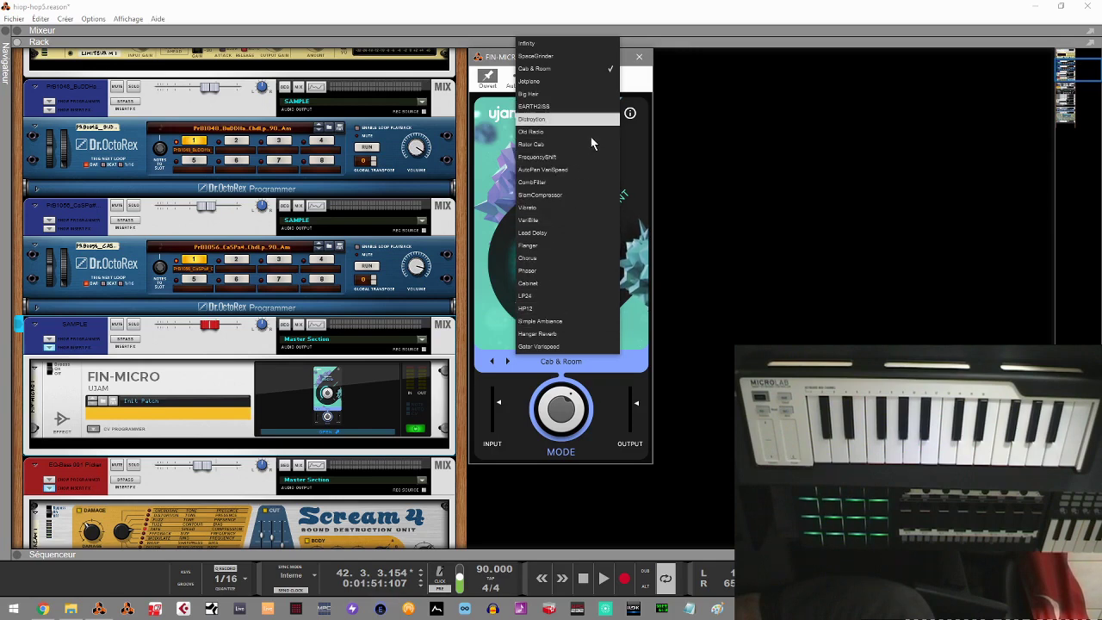
pyautogui.click(509, 404)
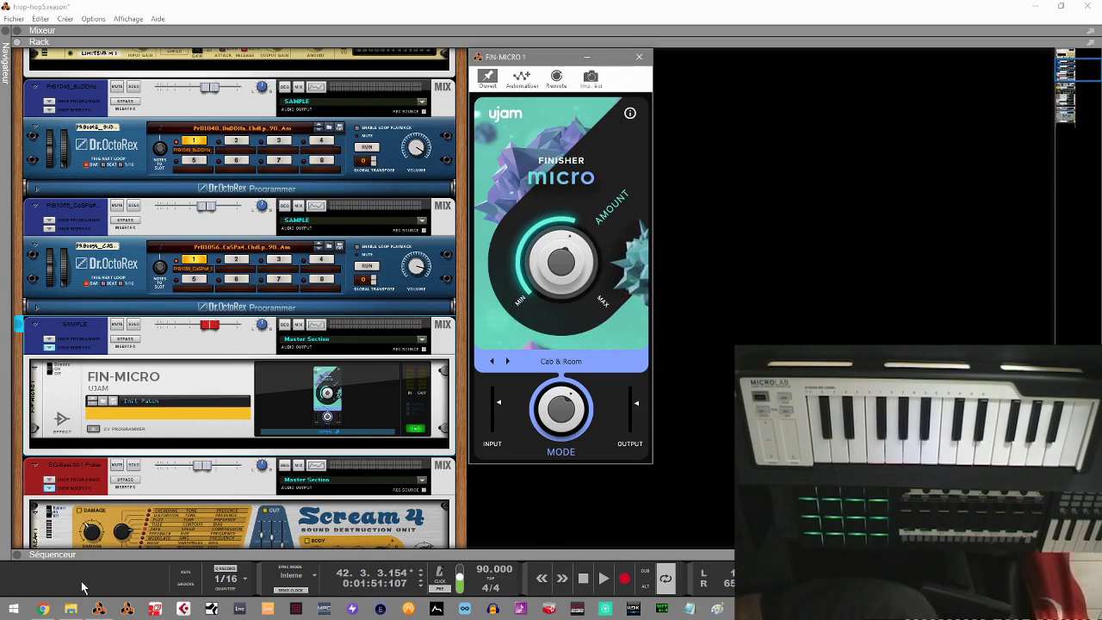
# Step: Switch to Chrome and show ujam's Beatmaker DOPE 2 product page, followed by the Finisher Micro page
pyautogui.click(43, 609)
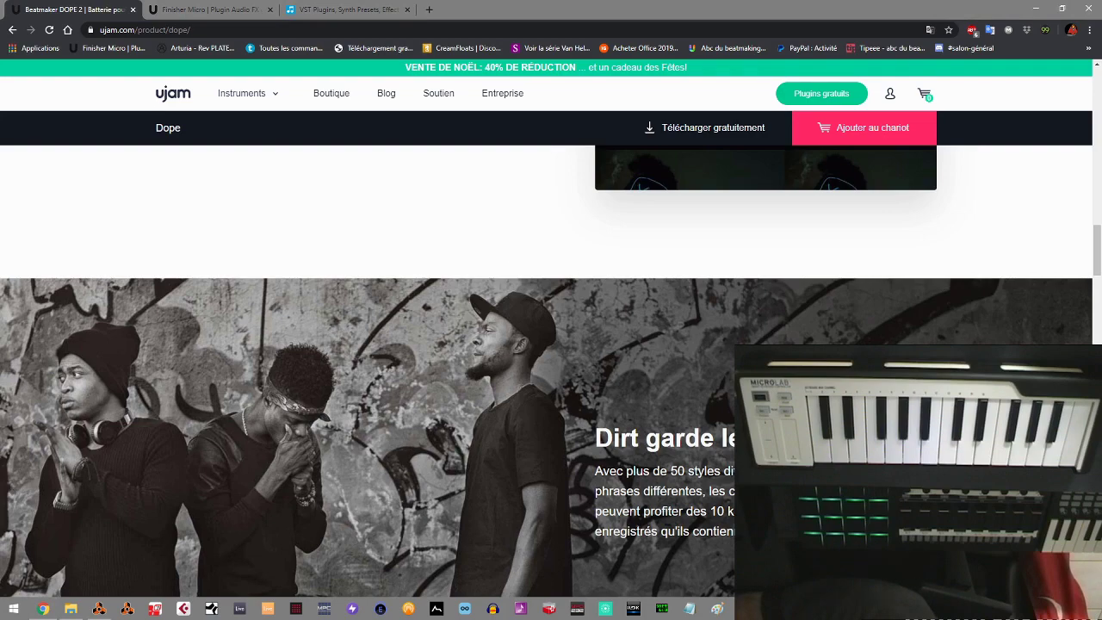
pyautogui.moveTo(1095, 250); pyautogui.dragTo(1095, 160)
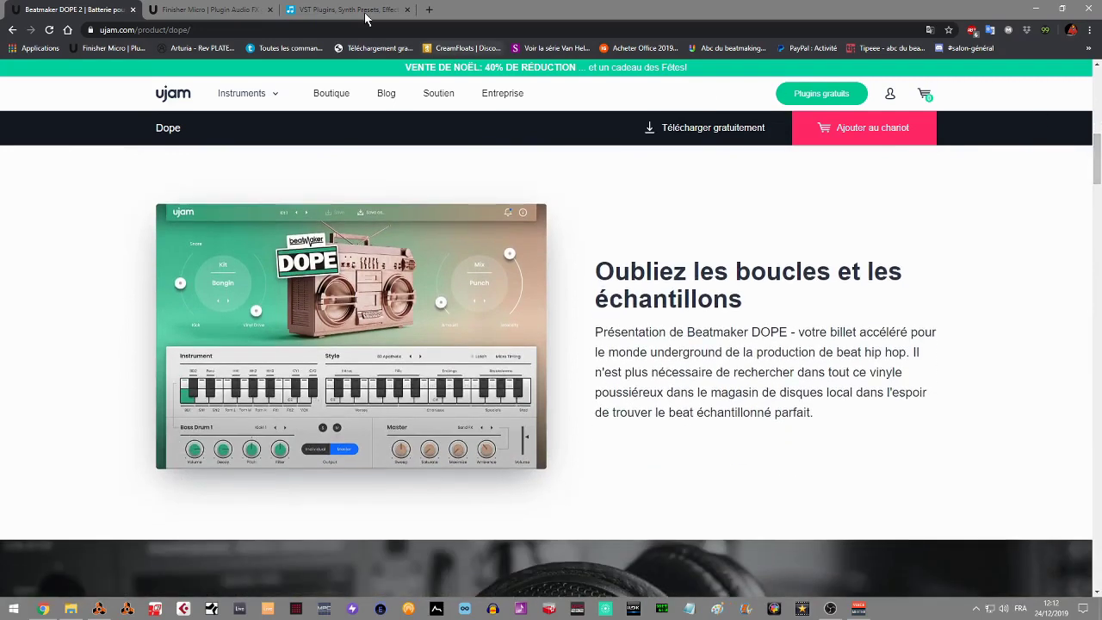
pyautogui.click(228, 9)
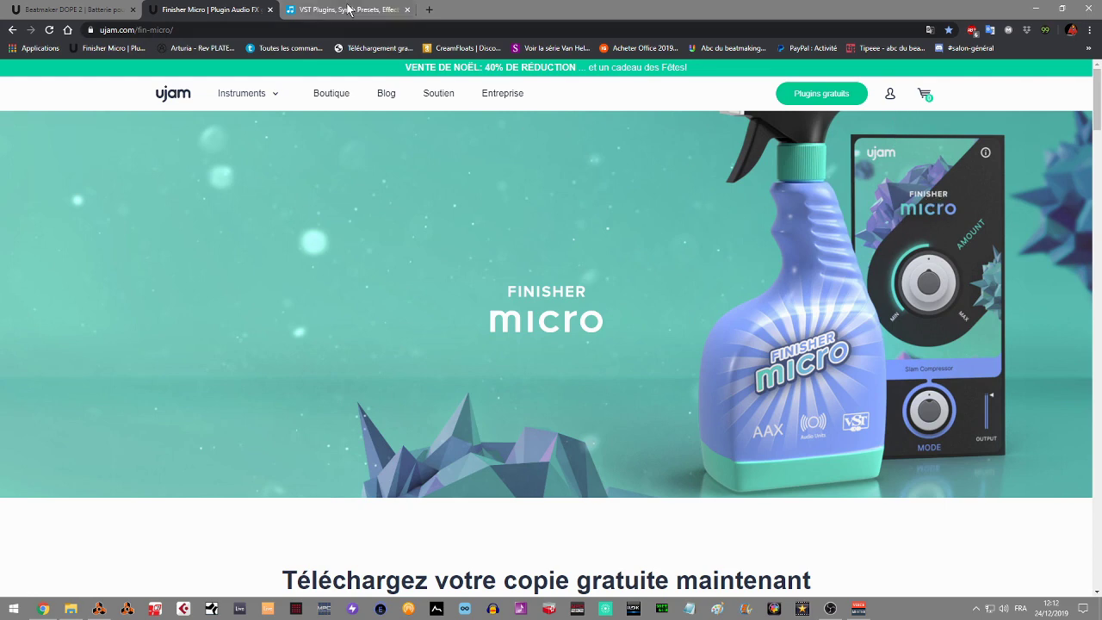
# Step: Examine the Plugin Boutique results for "ujam beatmaker", comparing prices of the individual plugins, bundles and upgrades
pyautogui.click(349, 9)
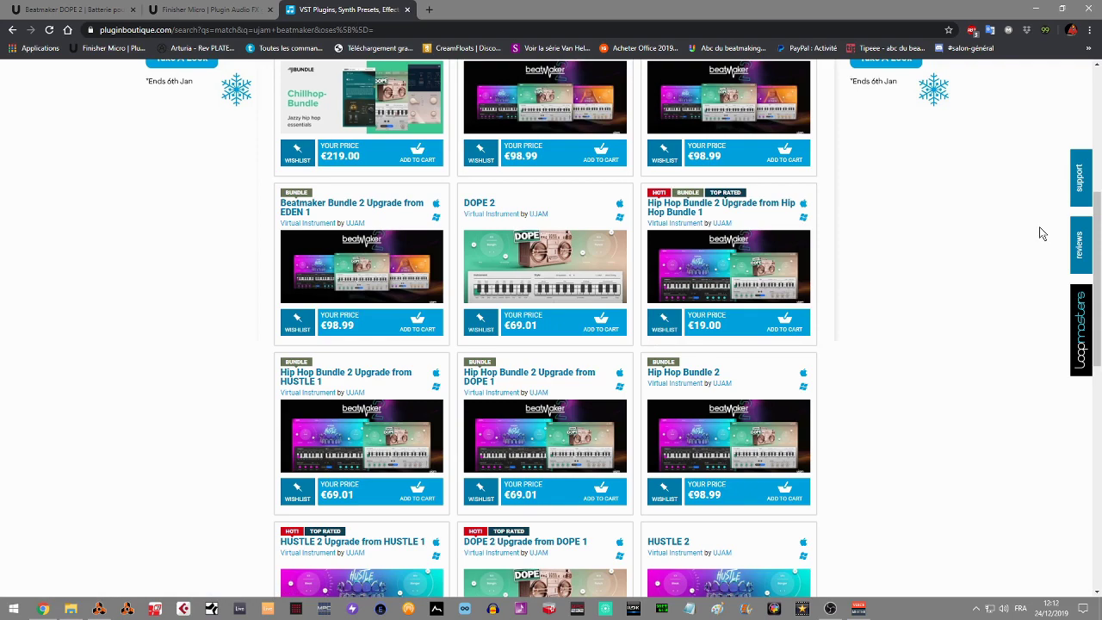
pyautogui.moveTo(1095, 265); pyautogui.dragTo(1094, 146)
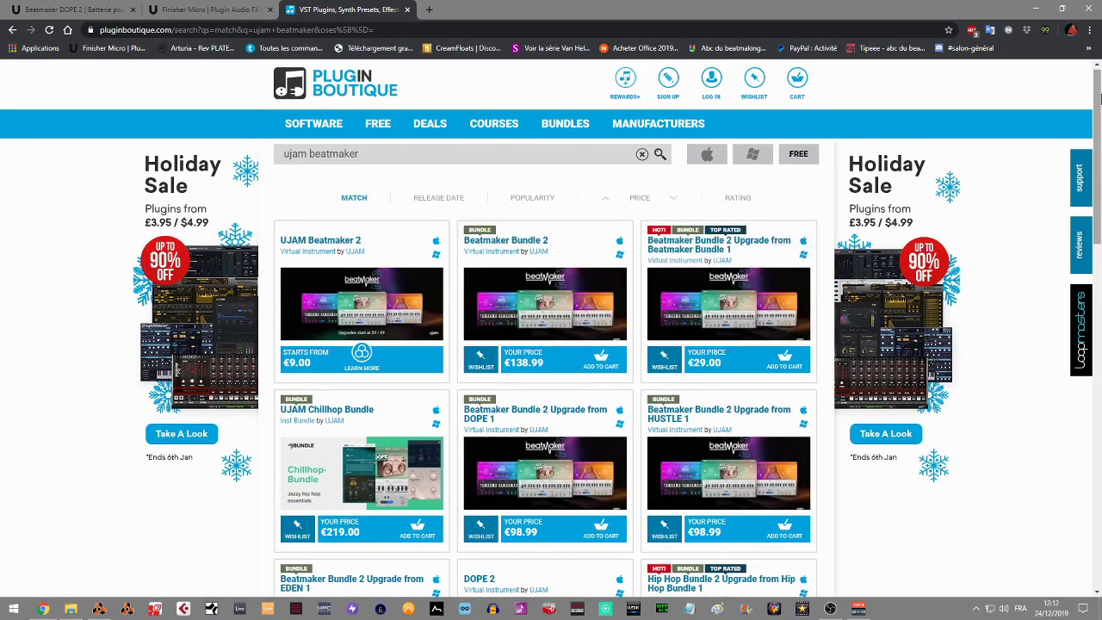
pyautogui.moveTo(1098, 102); pyautogui.dragTo(1098, 332)
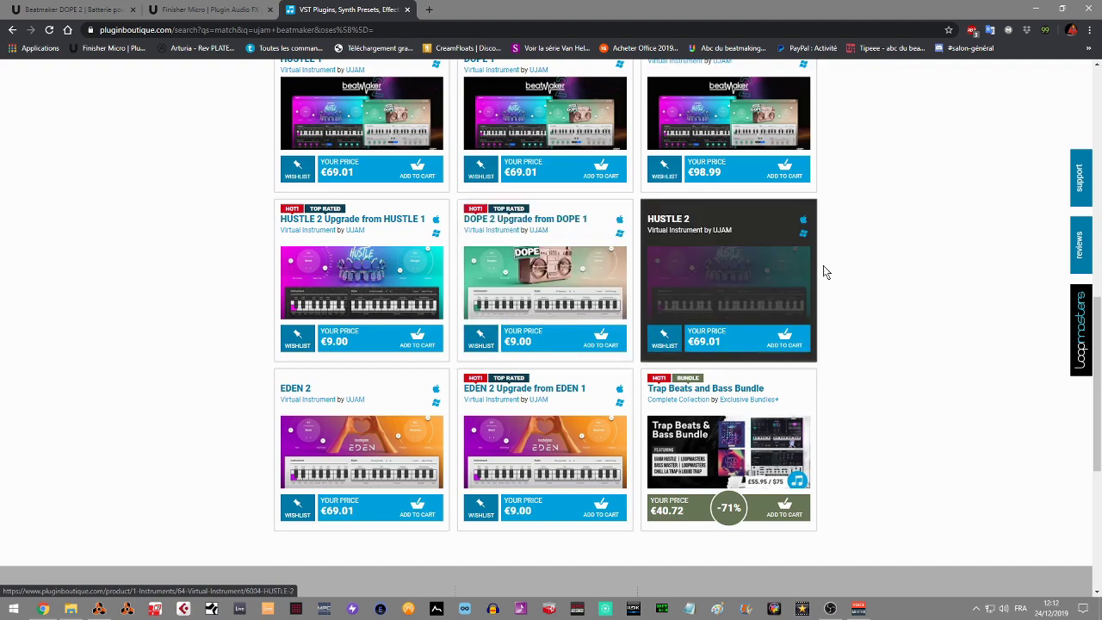
pyautogui.moveTo(1097, 316); pyautogui.dragTo(1098, 119)
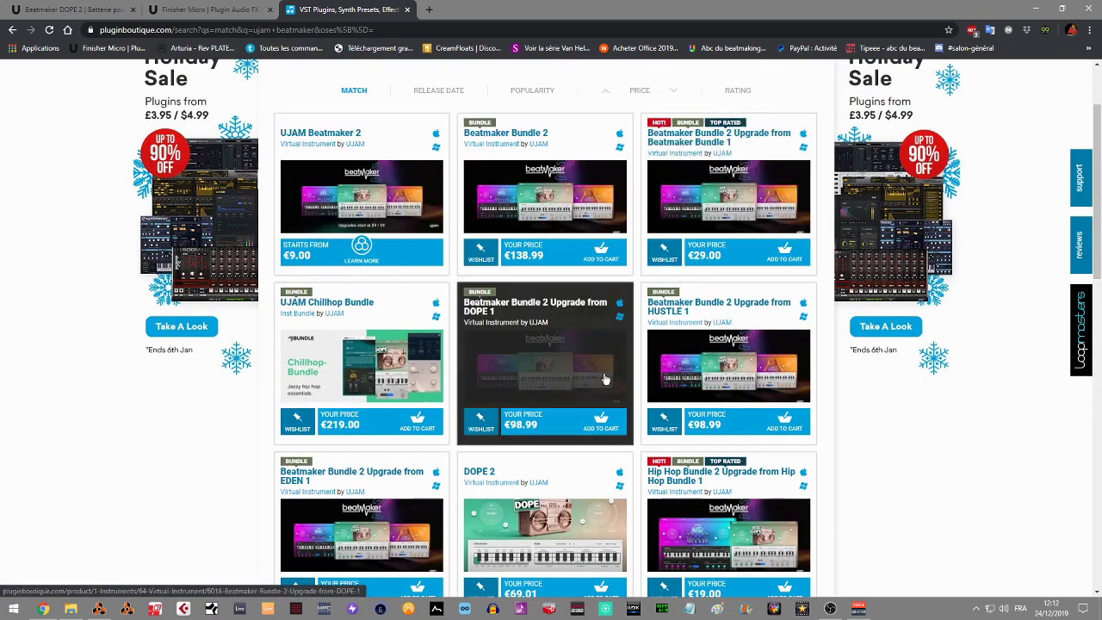
pyautogui.scroll(1, 1098, 165)
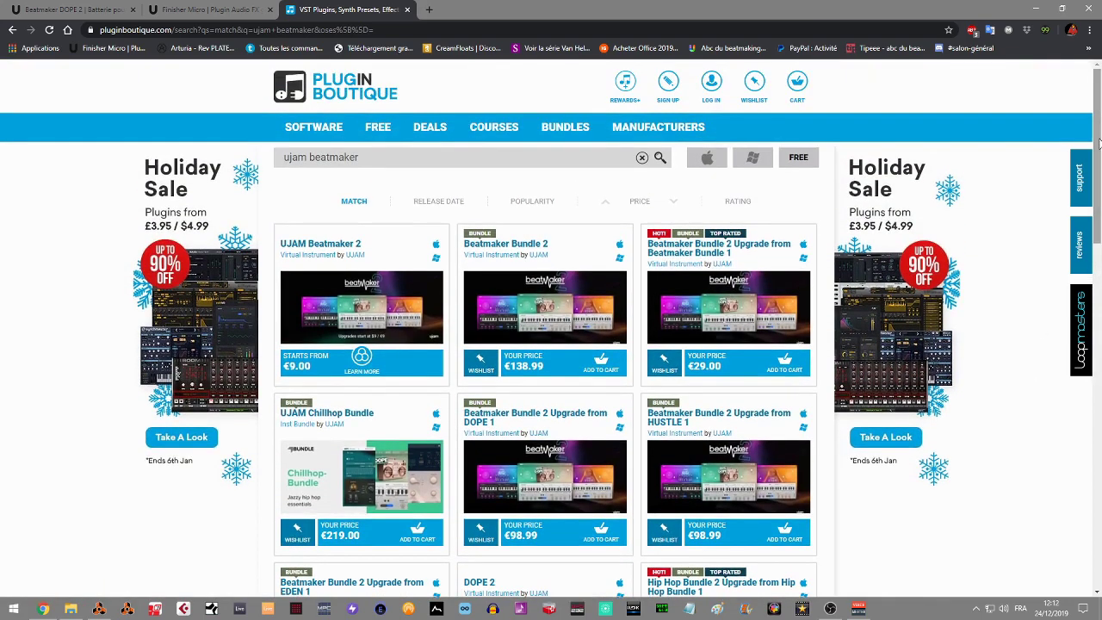